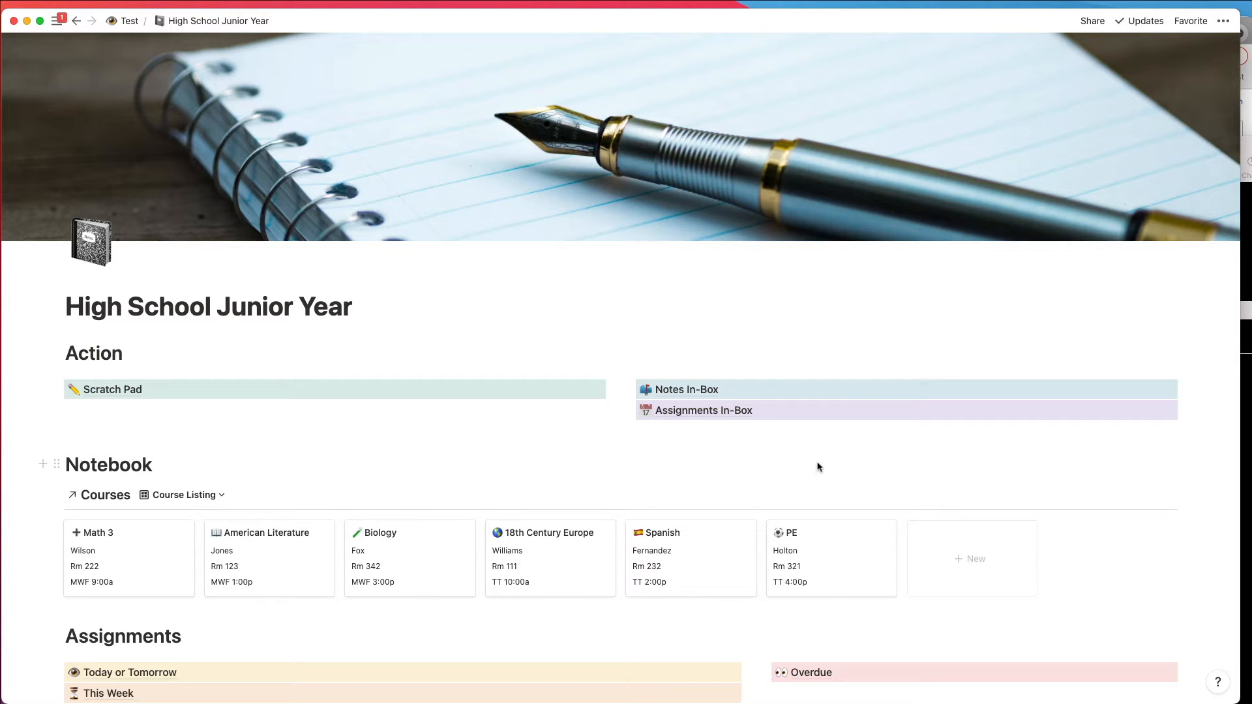
Step: Open the Scratch Pad page and add a line about meeting a friend for lunch below the dashboard link
left_click(328, 397)
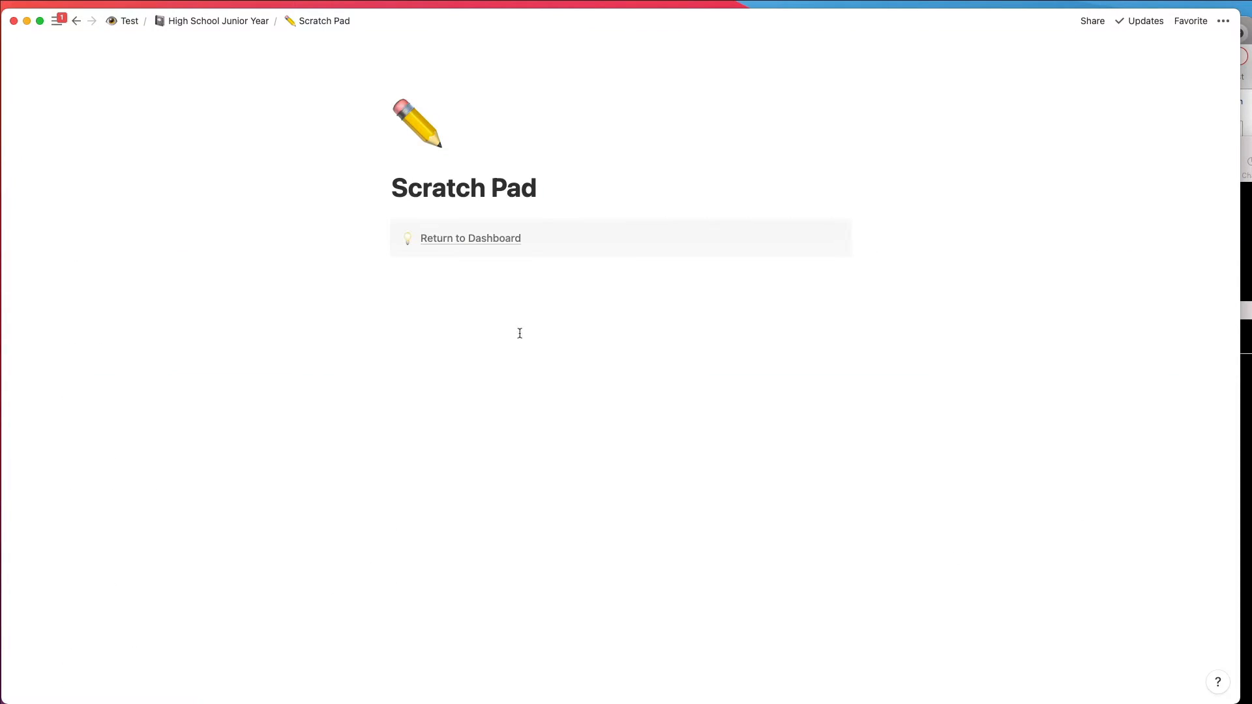
left_click(446, 300)
type("Mee")
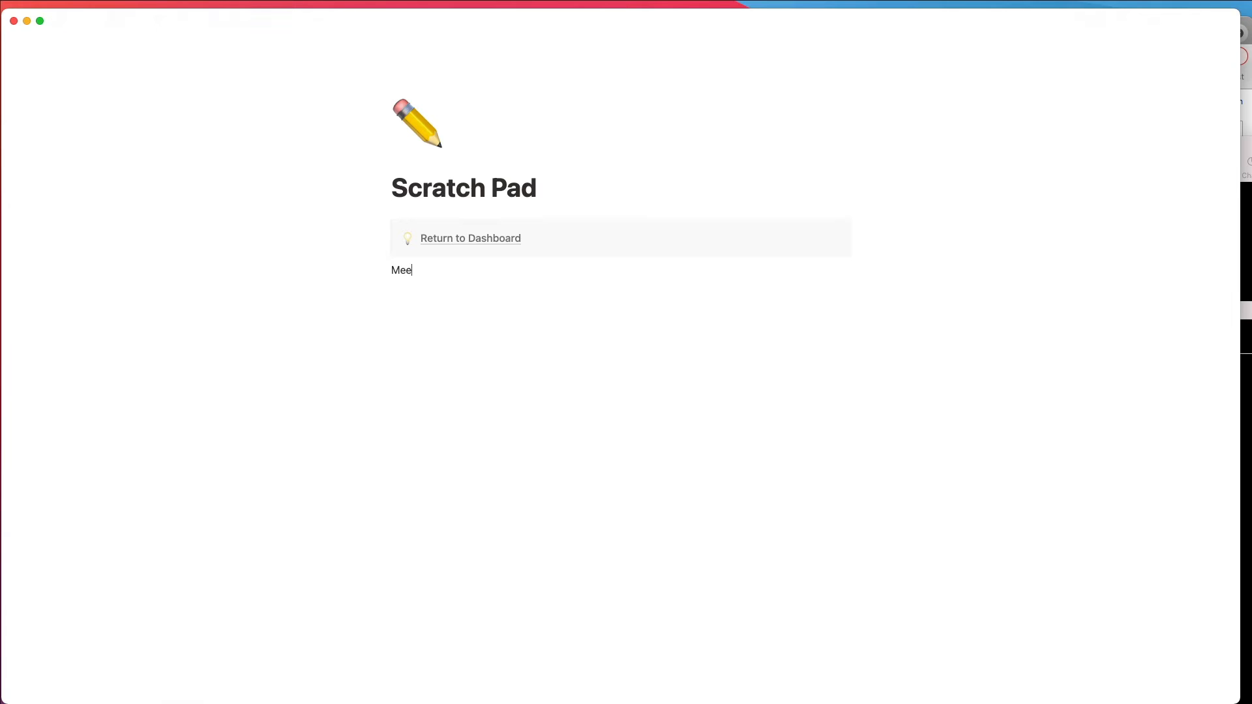
type("t Jim for Lunch")
key("Return")
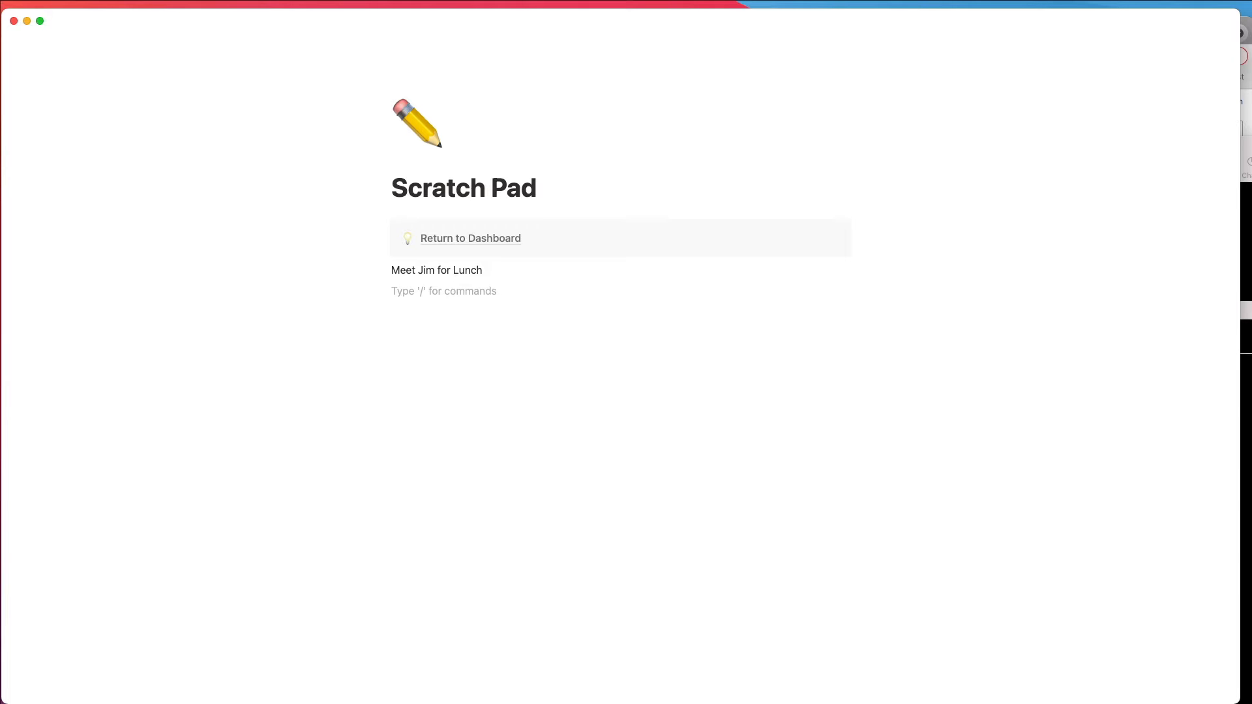
Step: Add the line "Old Man and the Sea" below the lunch note and turn it into a toggle list
type("Old Man and the Sea")
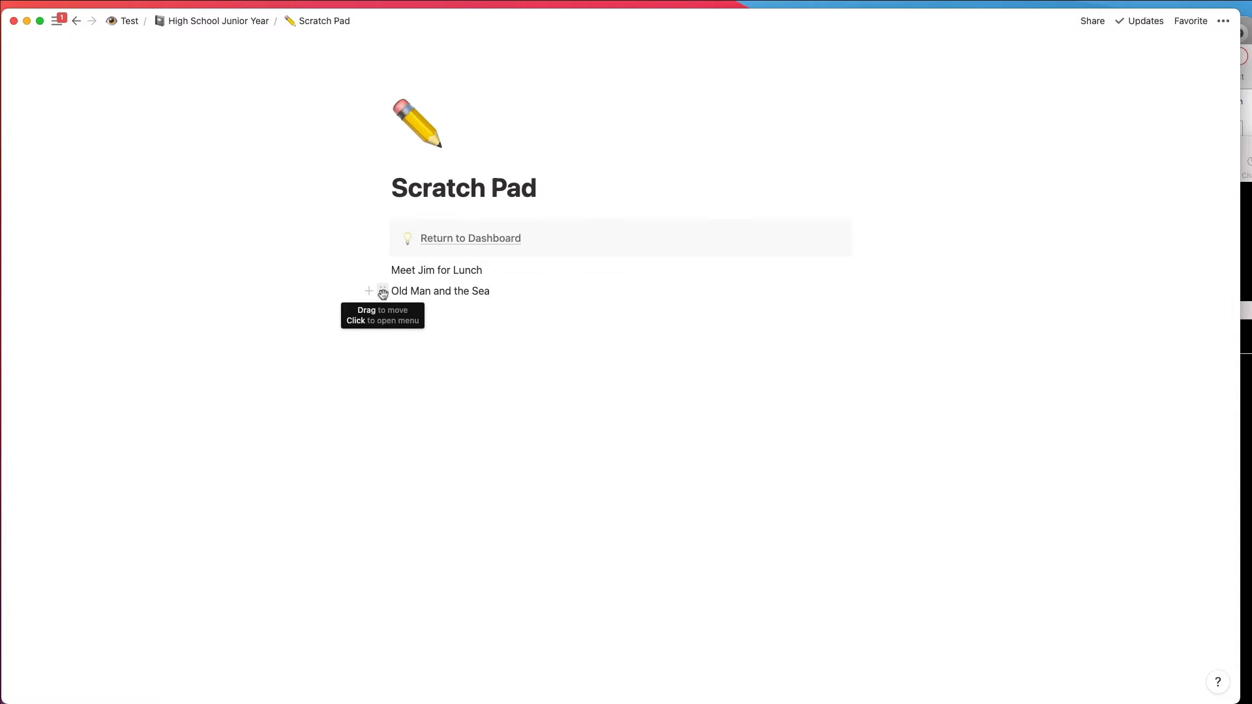
left_click(383, 292)
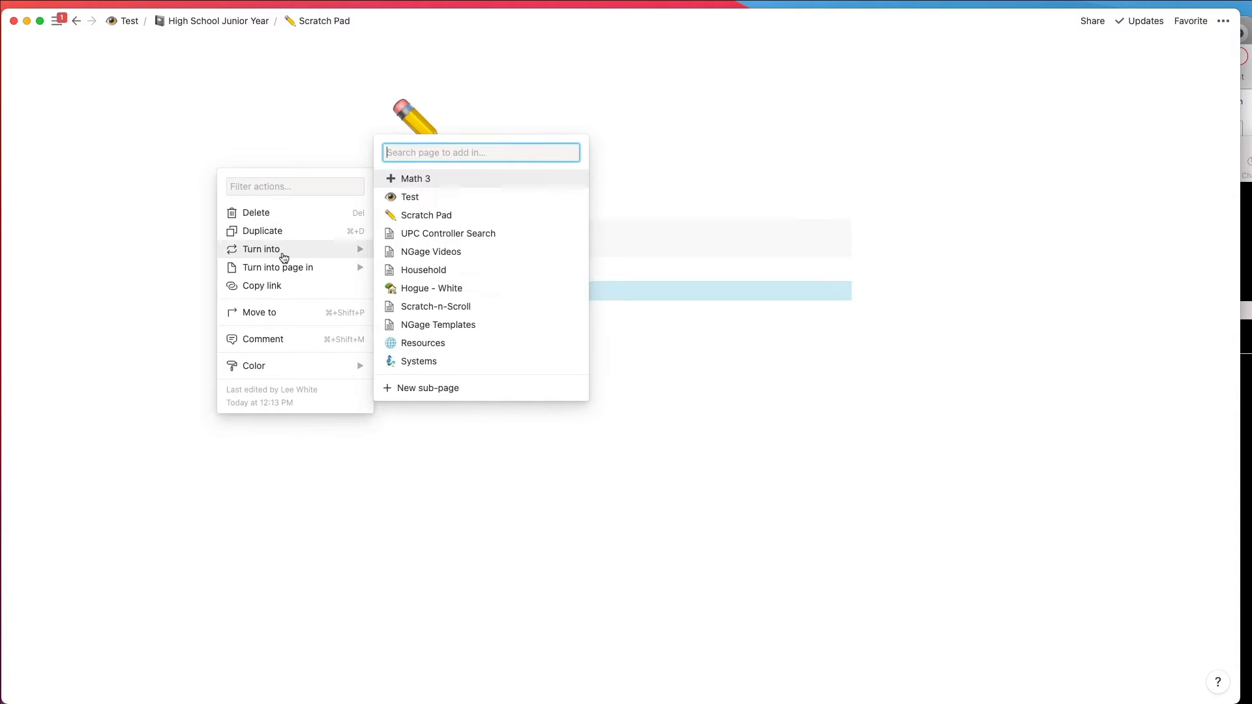
mouse_move(283, 257)
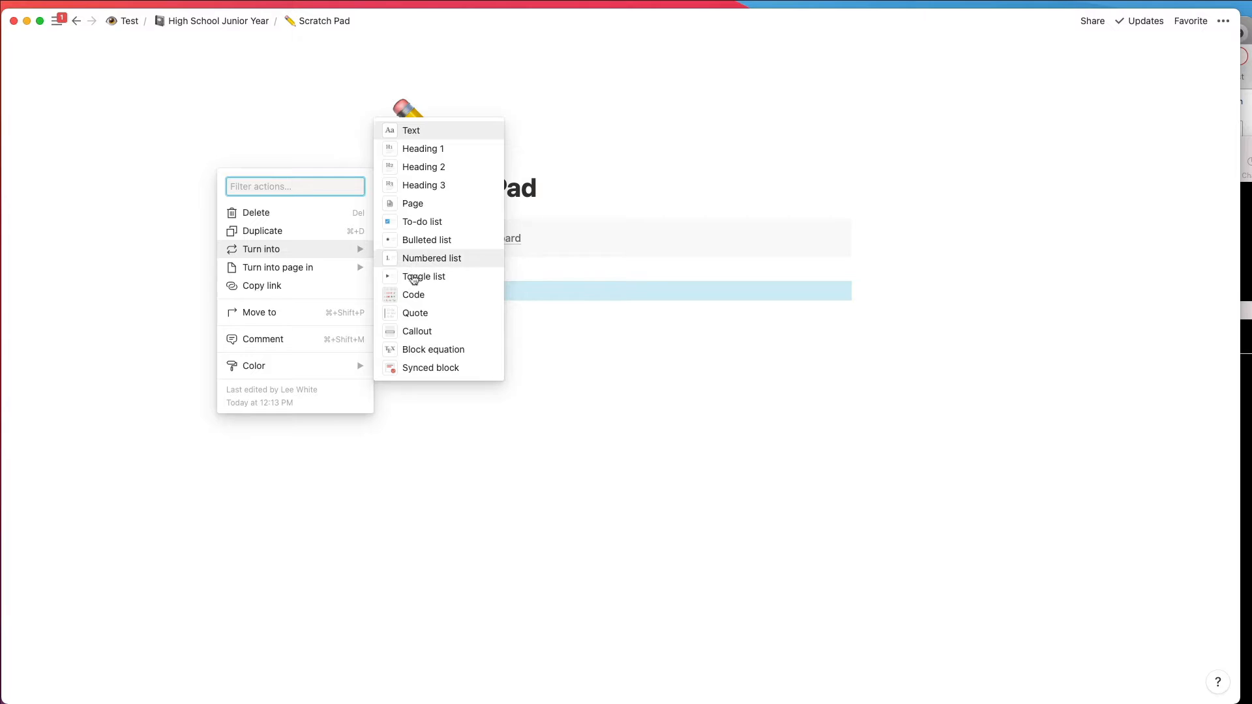
left_click(421, 277)
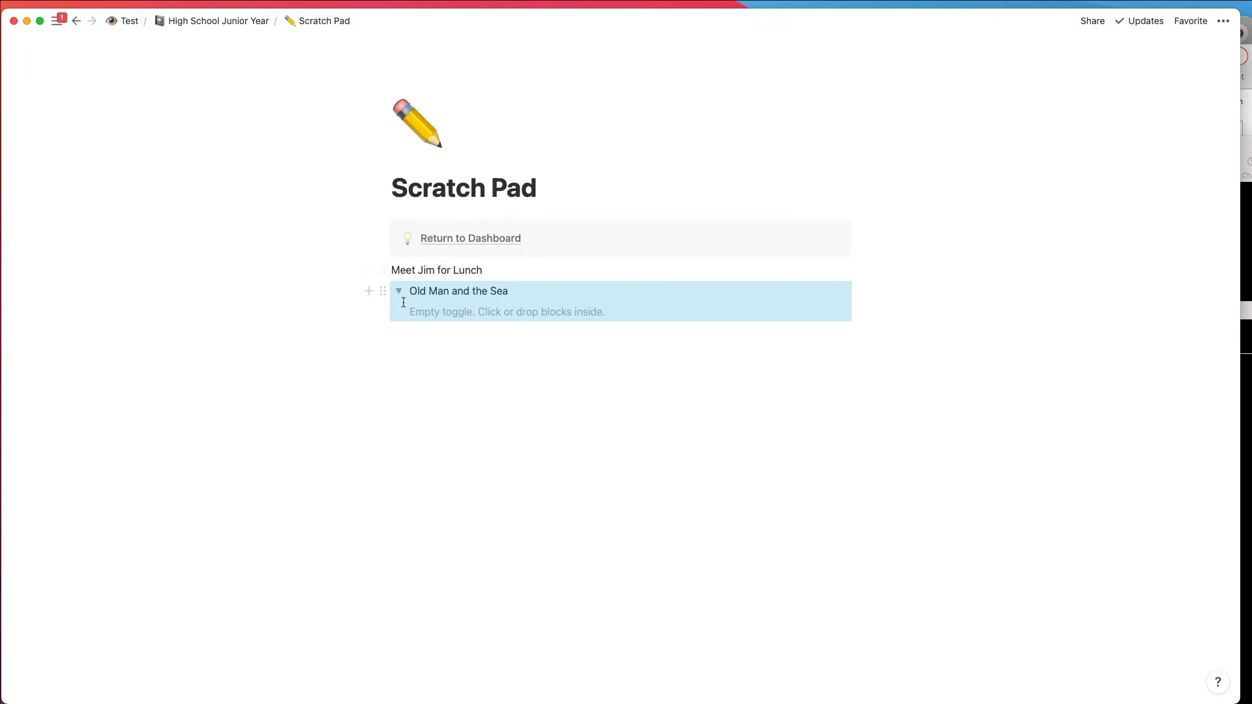
Step: Write "These are my notes about this book." inside the "Old Man and the Sea" toggle and start a new line below it
left_click(435, 313)
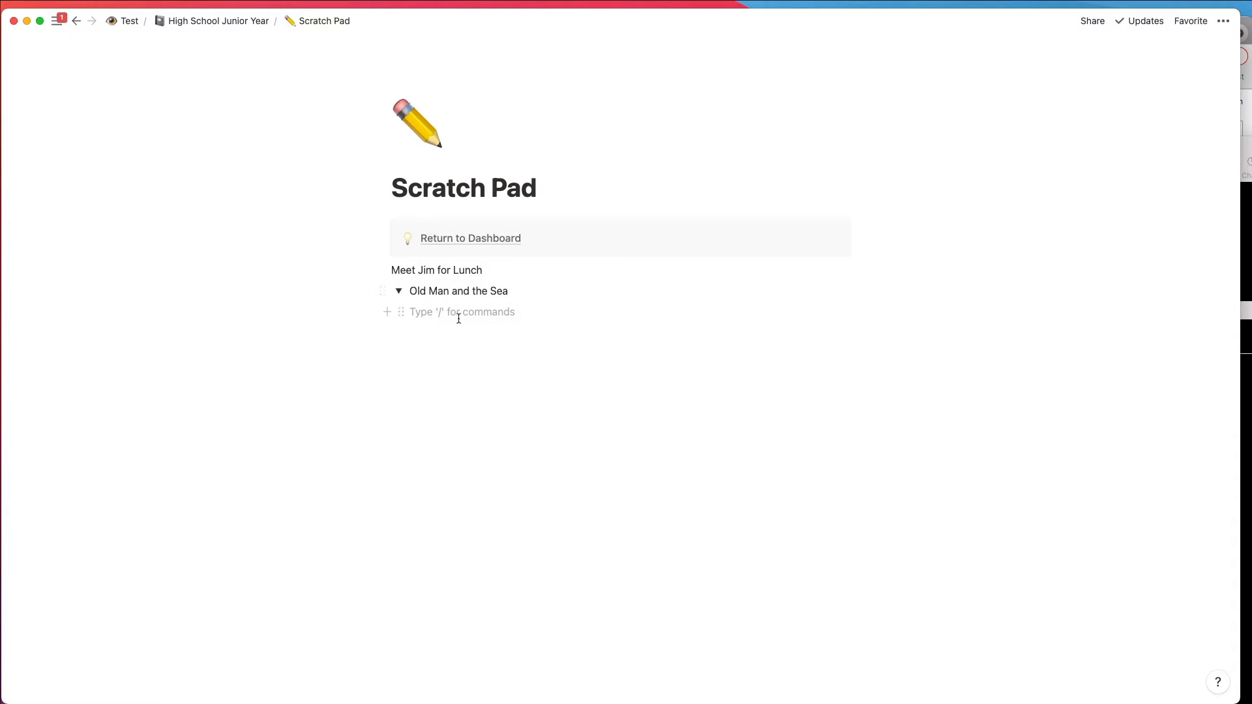
type("T")
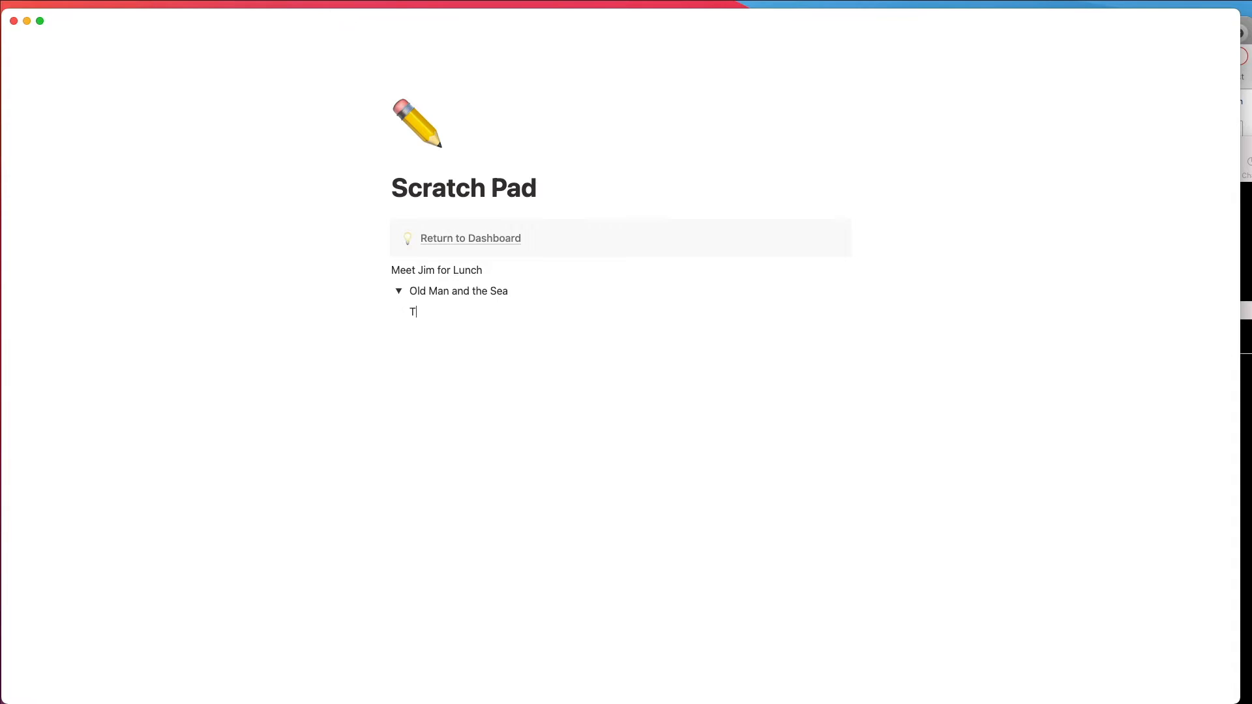
type("hese are my notes about this book")
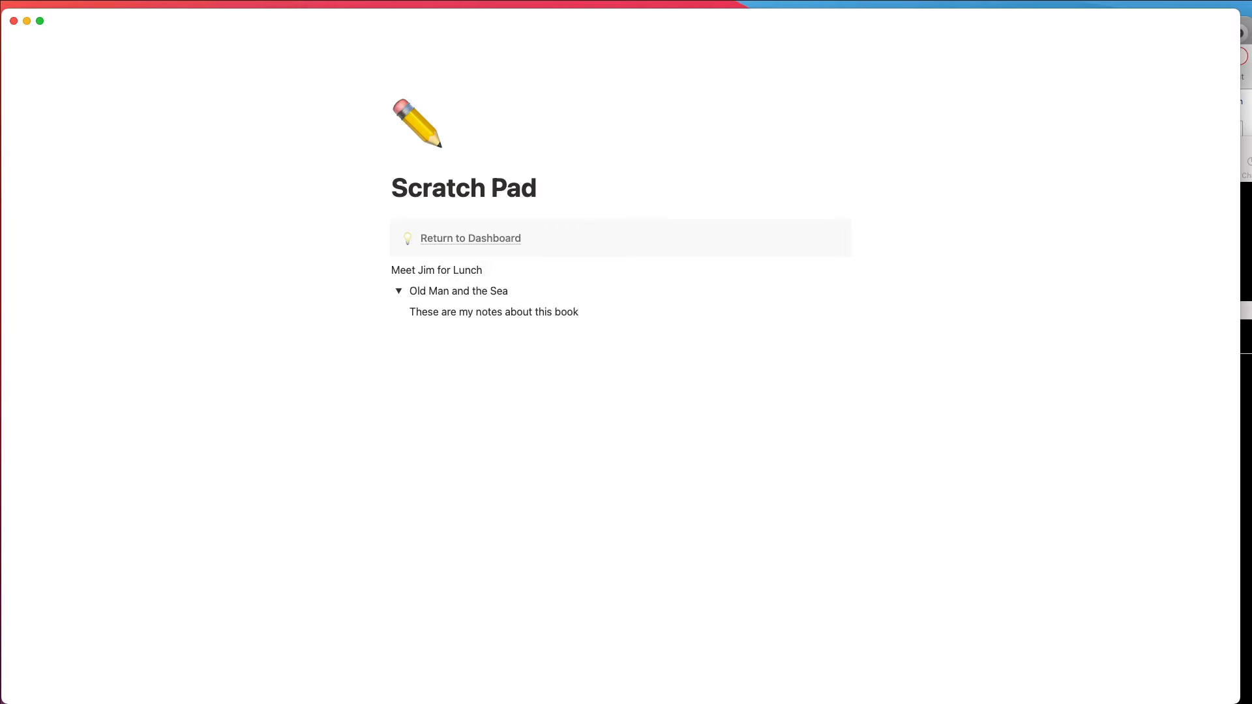
type(".")
key("Return")
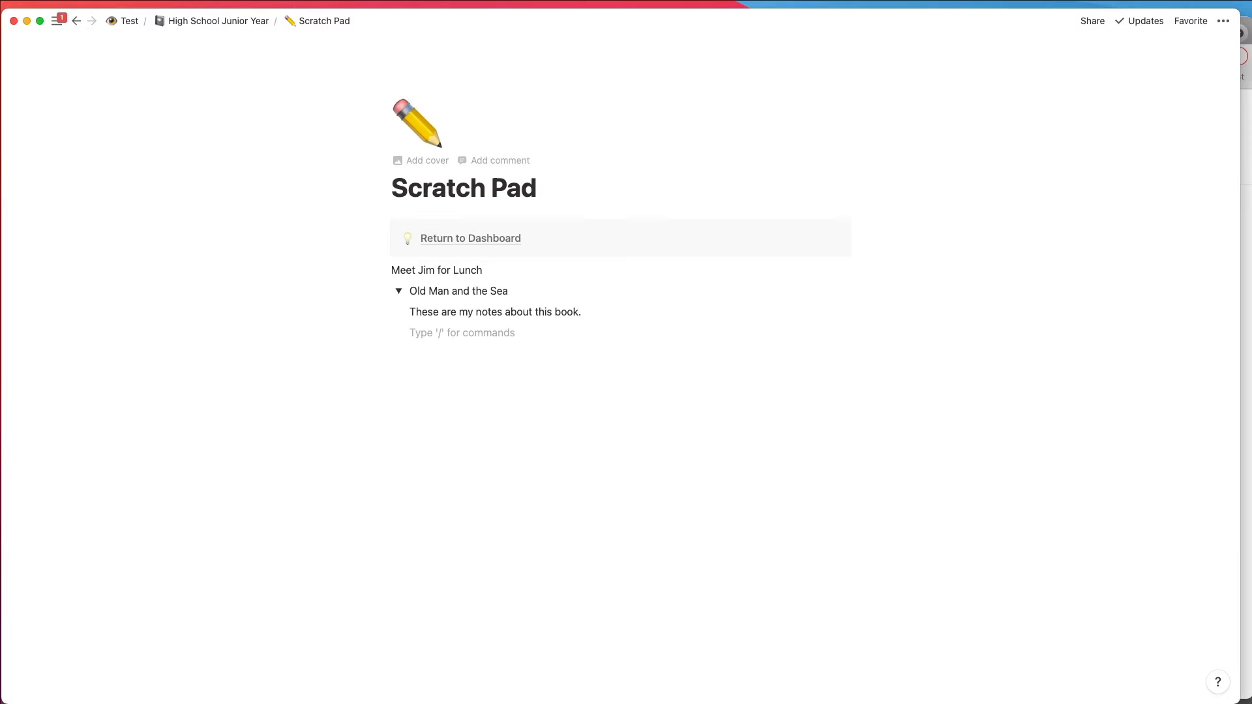
Step: In the Chrome browser, open the Wikipedia article on The Old Man and the Sea and copy its web address
left_click(1249, 119)
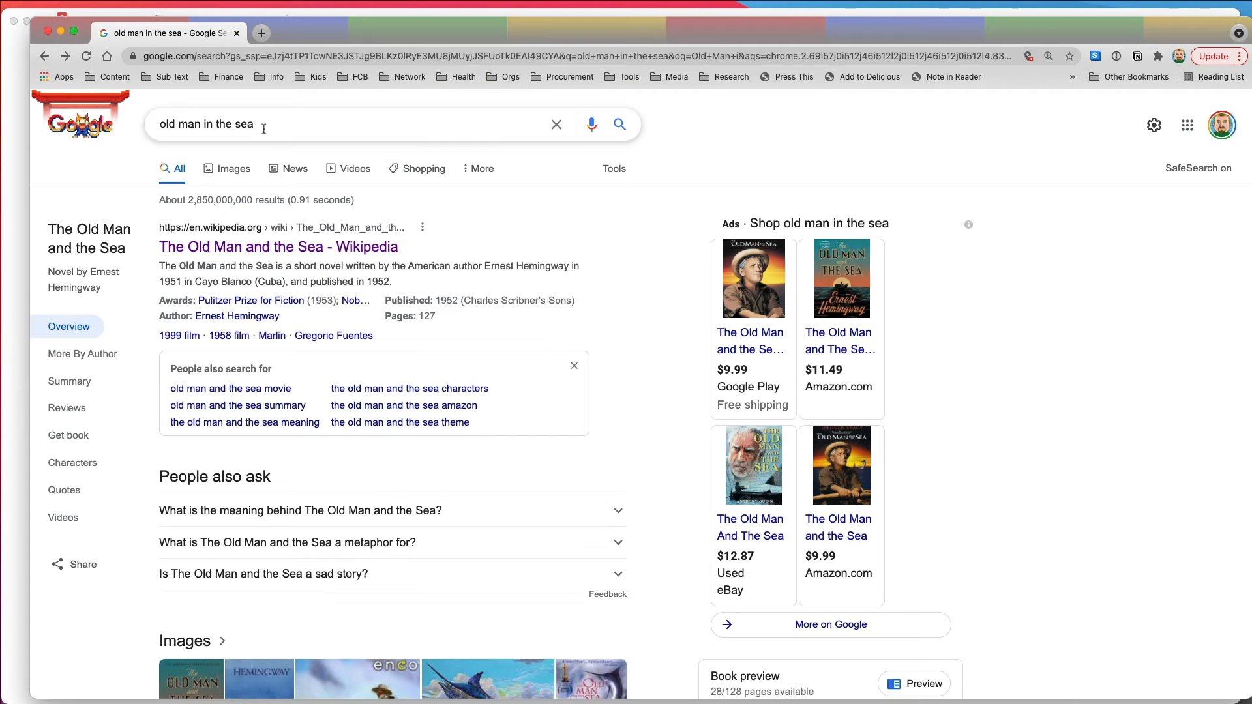
left_click(350, 254)
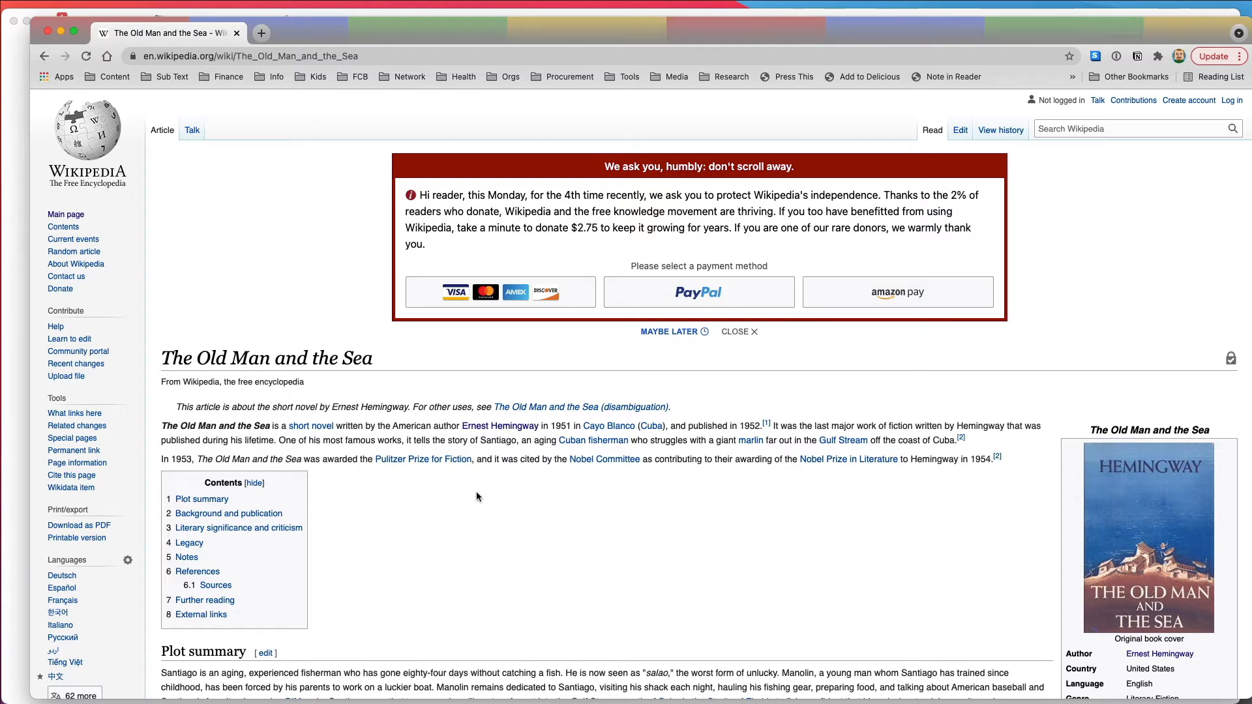
left_click(374, 57)
key("super+c")
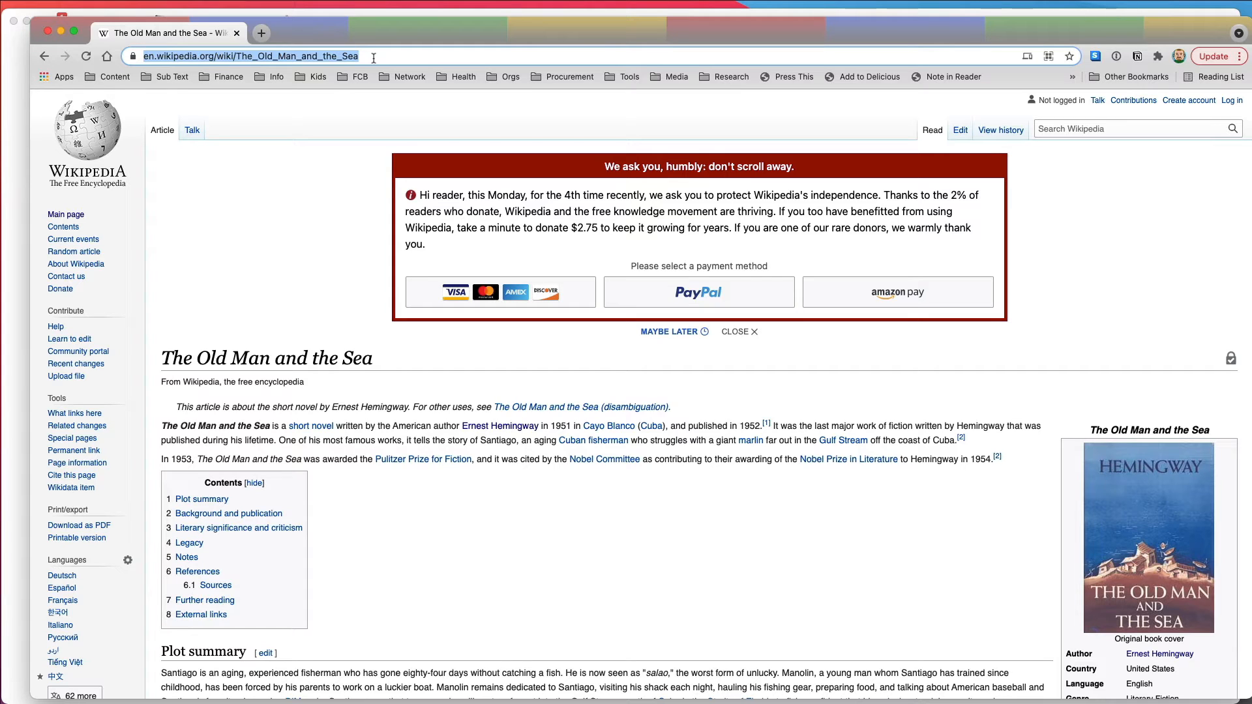
Step: Switch back to Notion and insert a web bookmark of the copied Wikipedia address below the book notes in the toggle
left_click(325, 18)
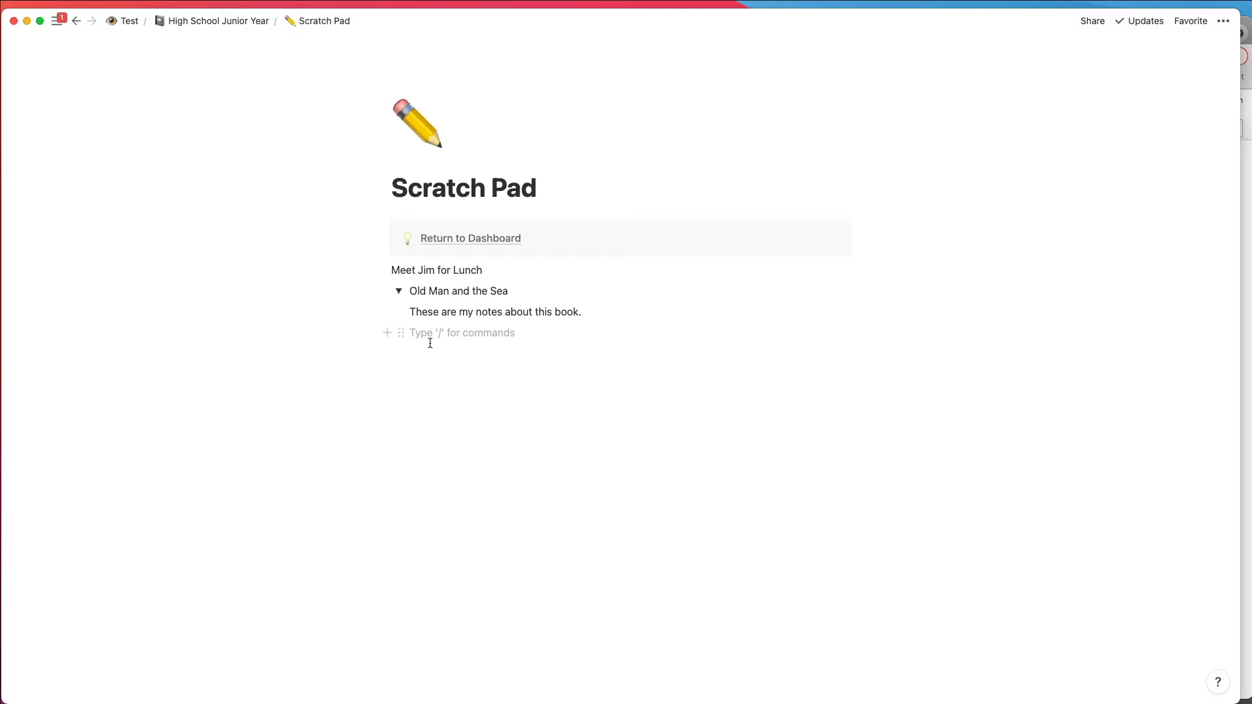
type("/")
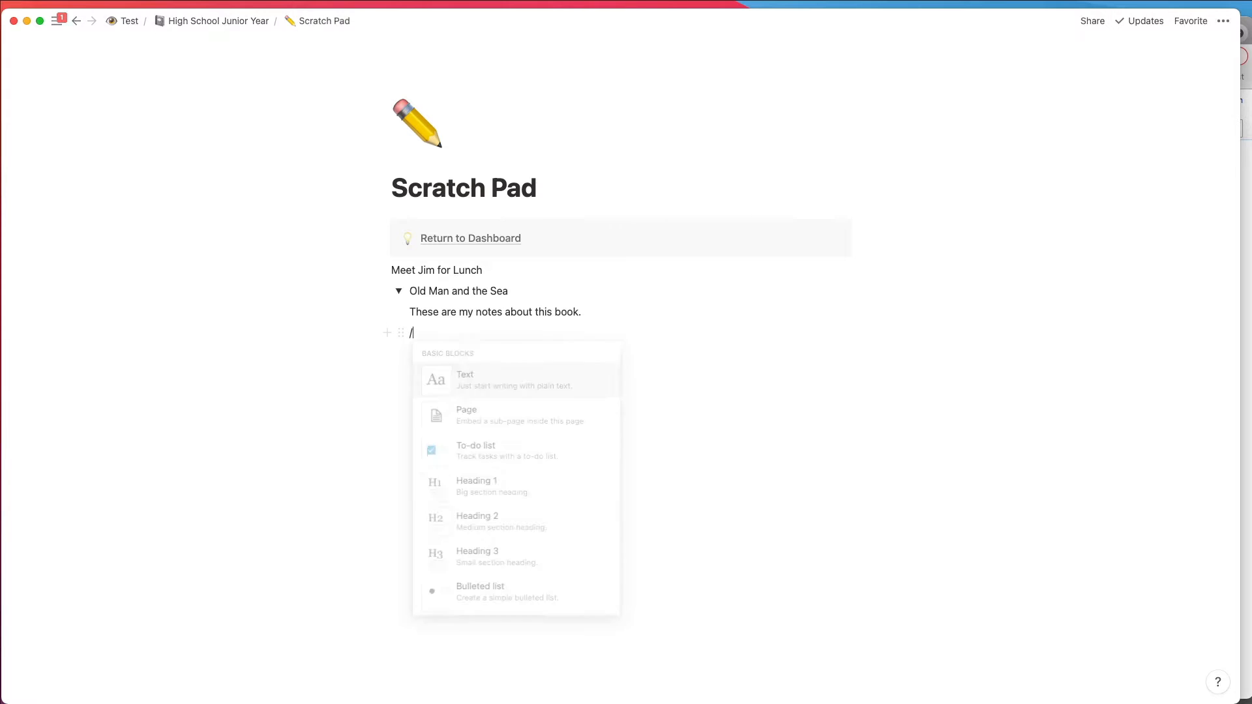
scroll(474, 468, "down", 2)
scroll(474, 468, "down", 10)
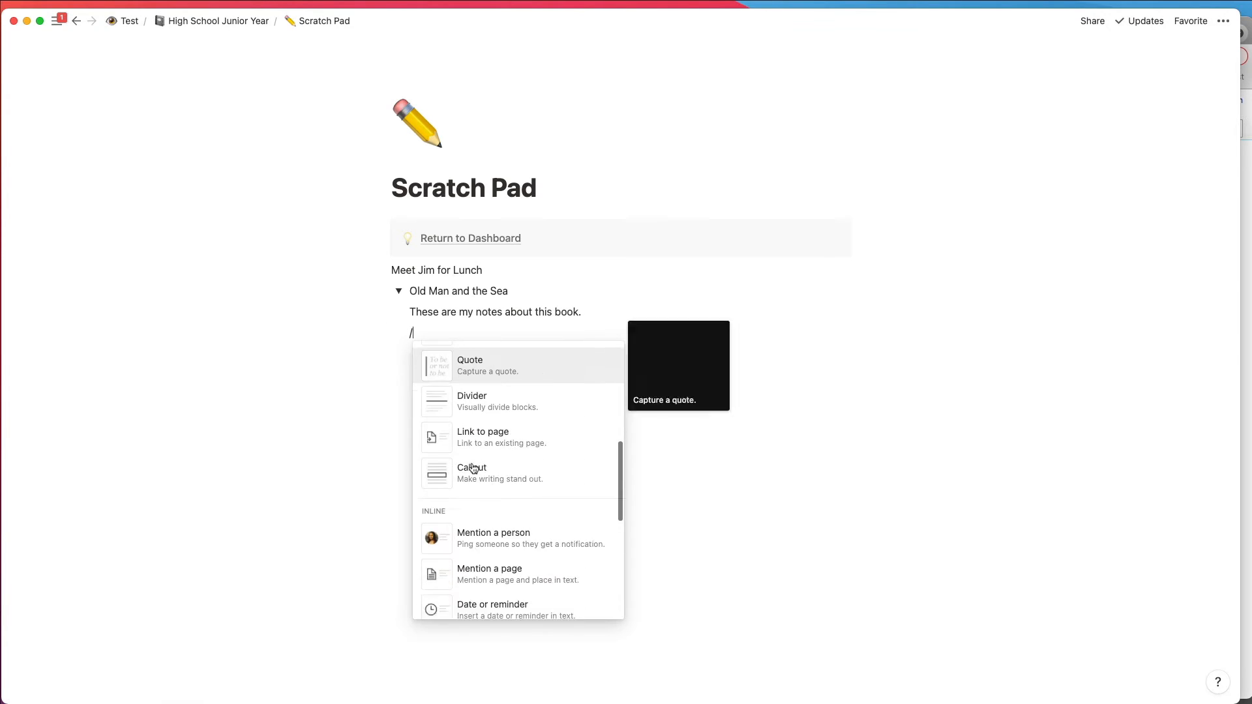
scroll(474, 468, "down", 6)
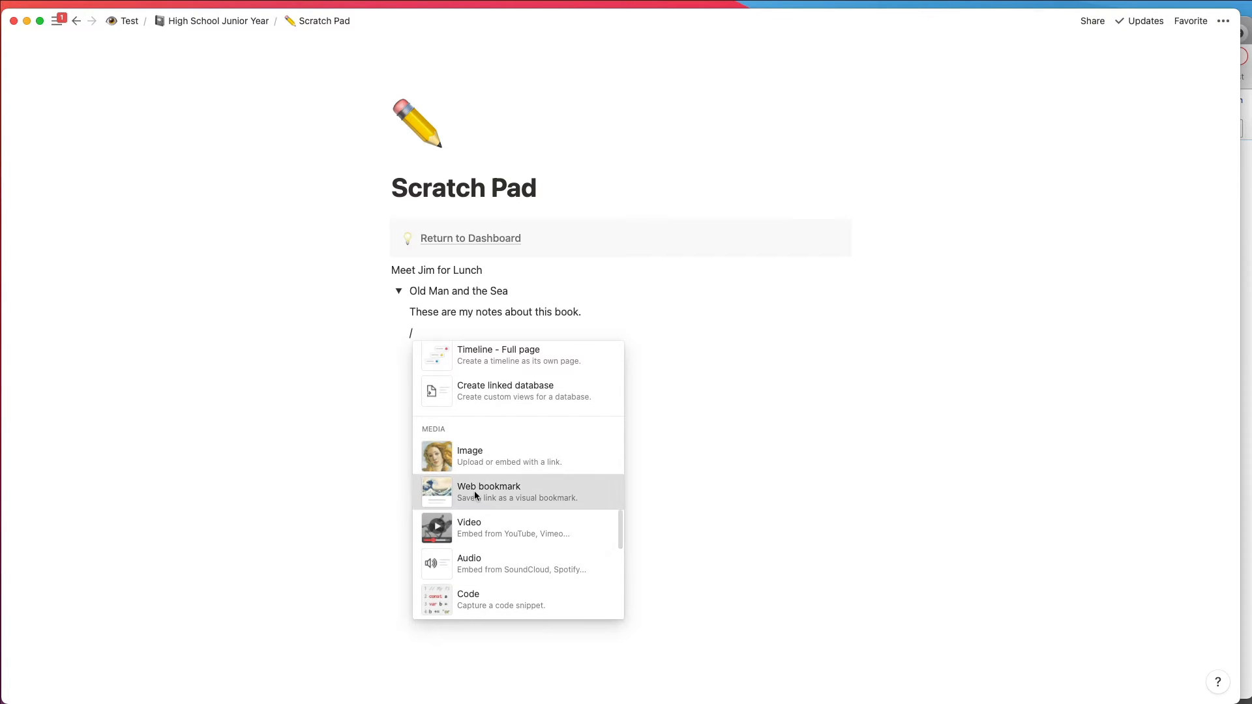
left_click(475, 494)
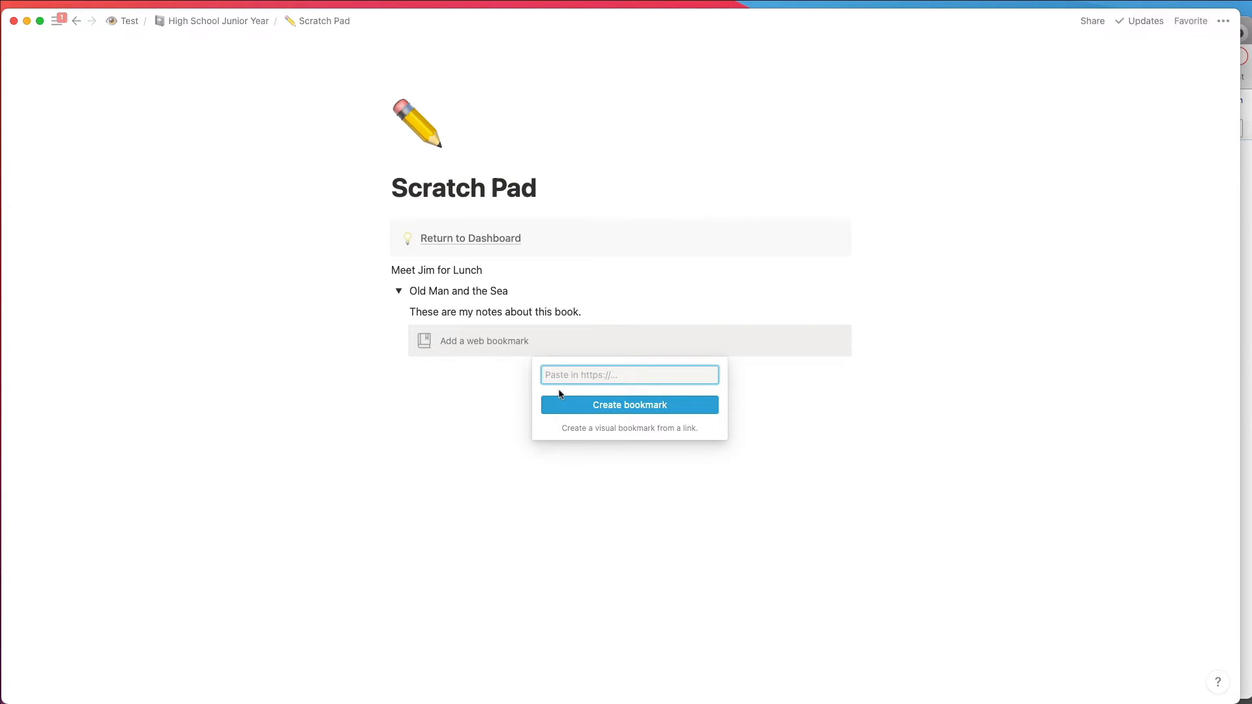
key("super+v")
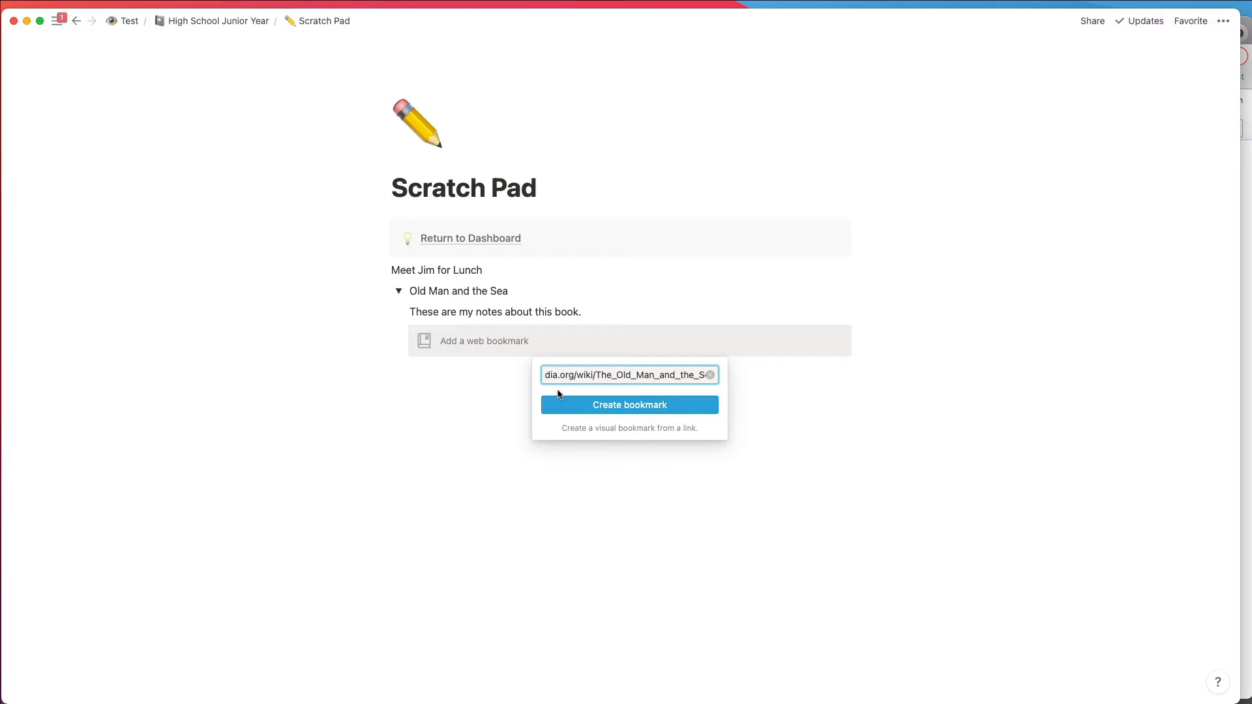
left_click(597, 405)
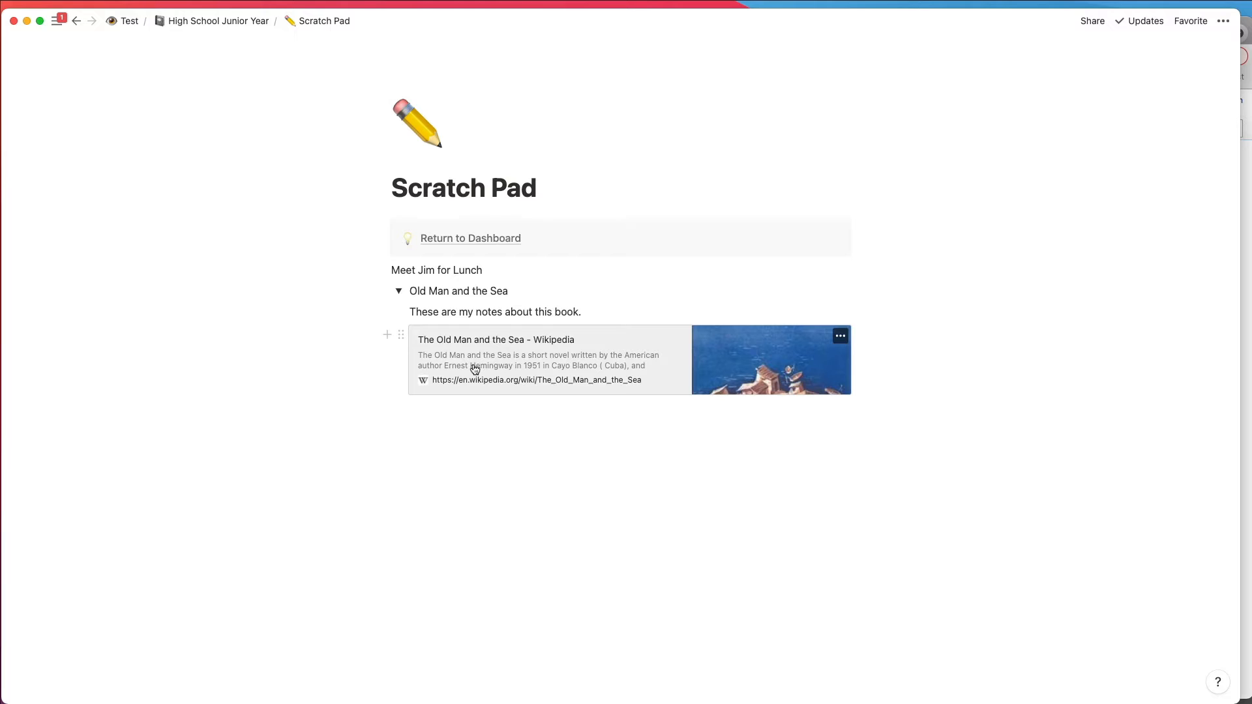
Step: Add the line "About Ernest" below the bookmark, turn it into a nested toggle list, and start an empty line inside it
left_click(428, 413)
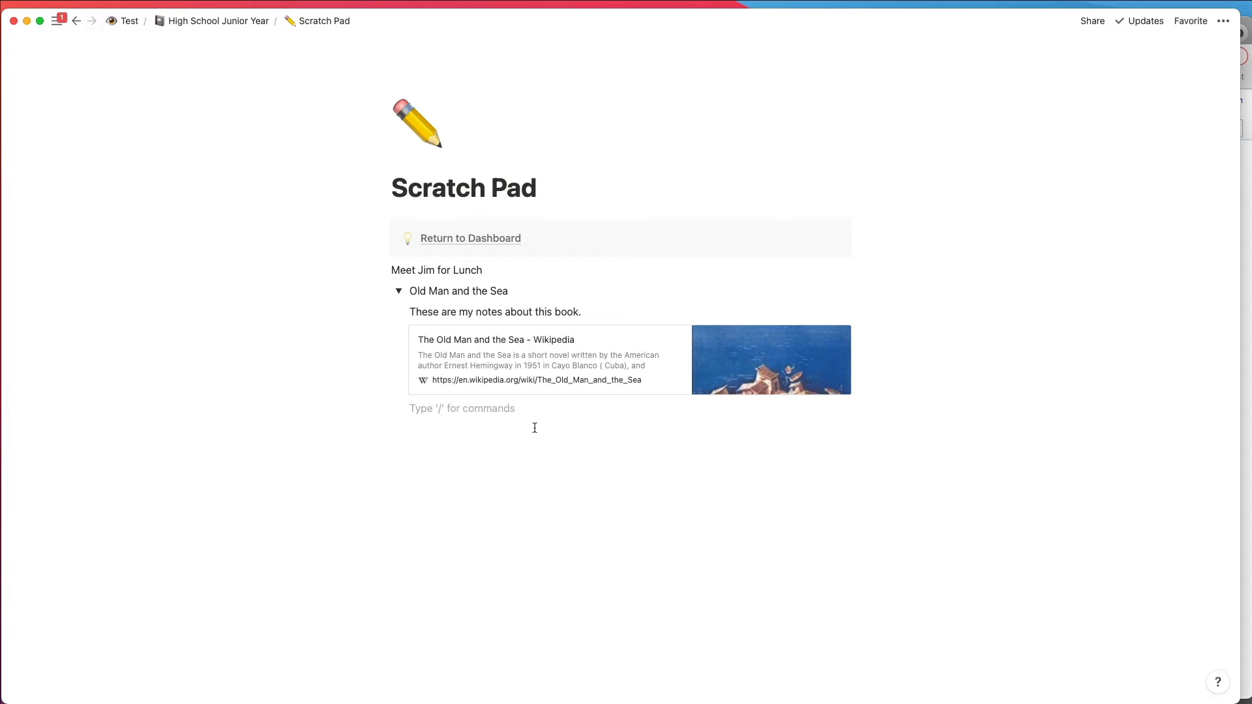
type("Ab")
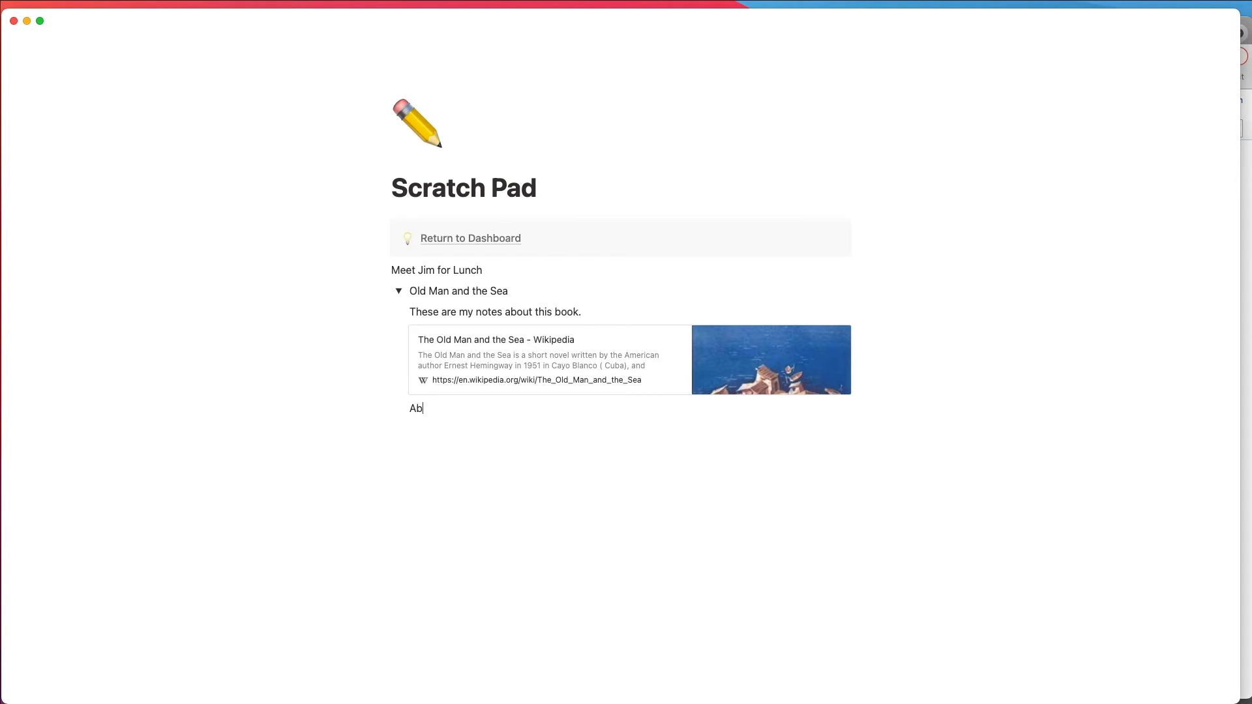
type("out Ernest")
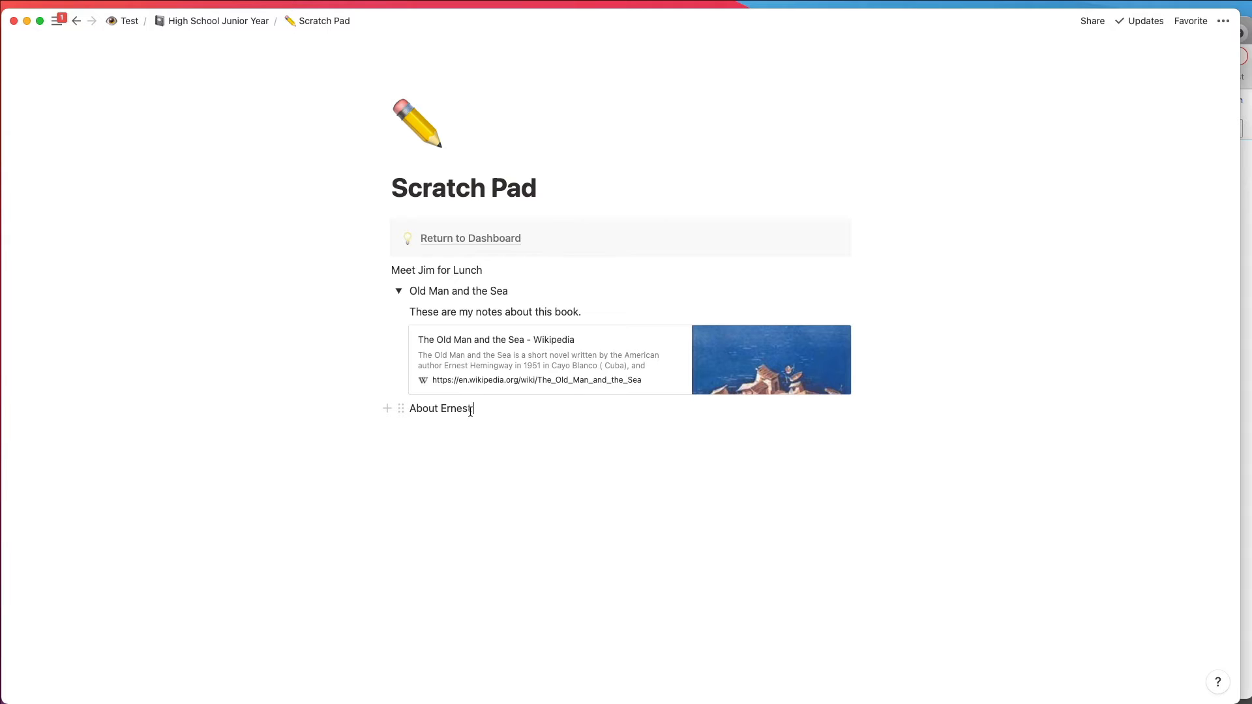
left_click(401, 409)
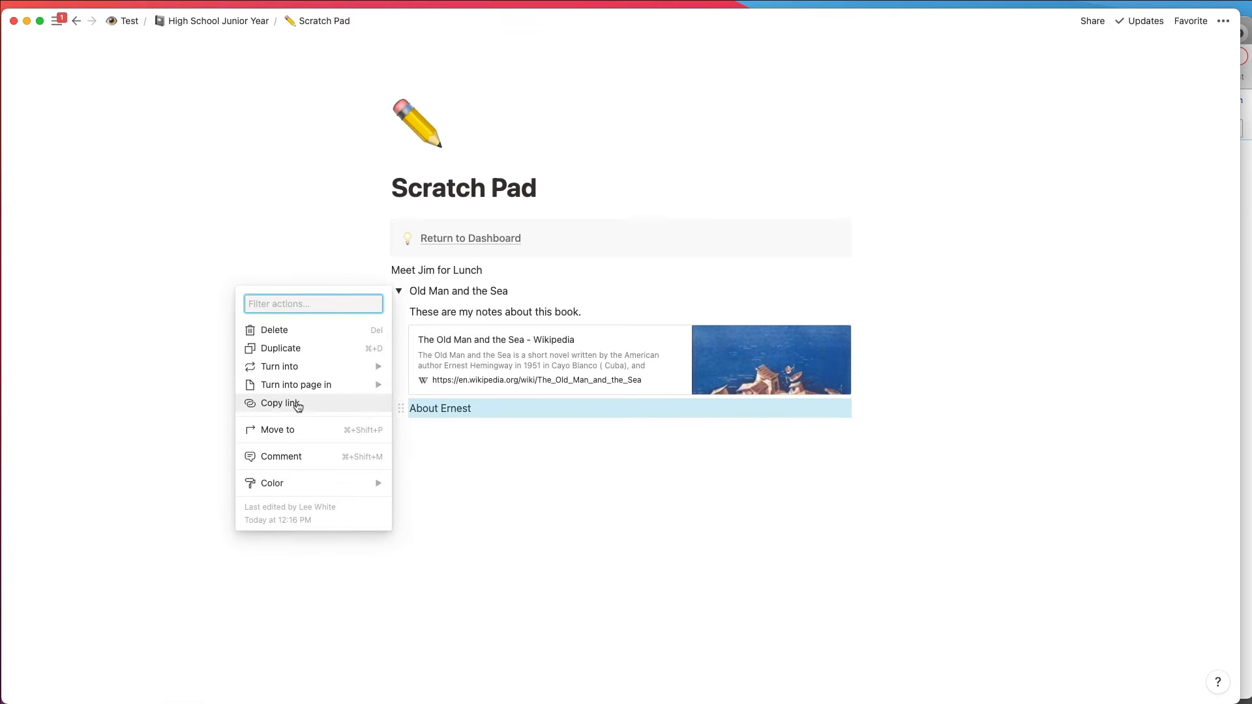
mouse_move(365, 385)
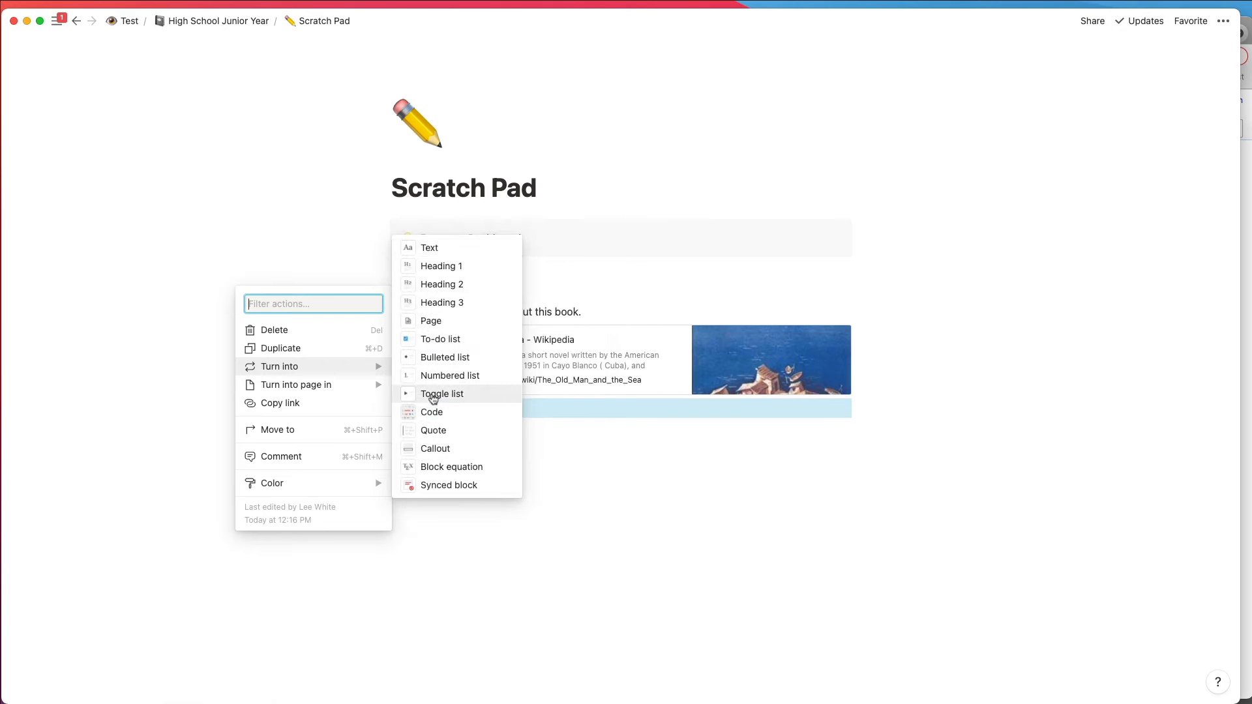
left_click(434, 396)
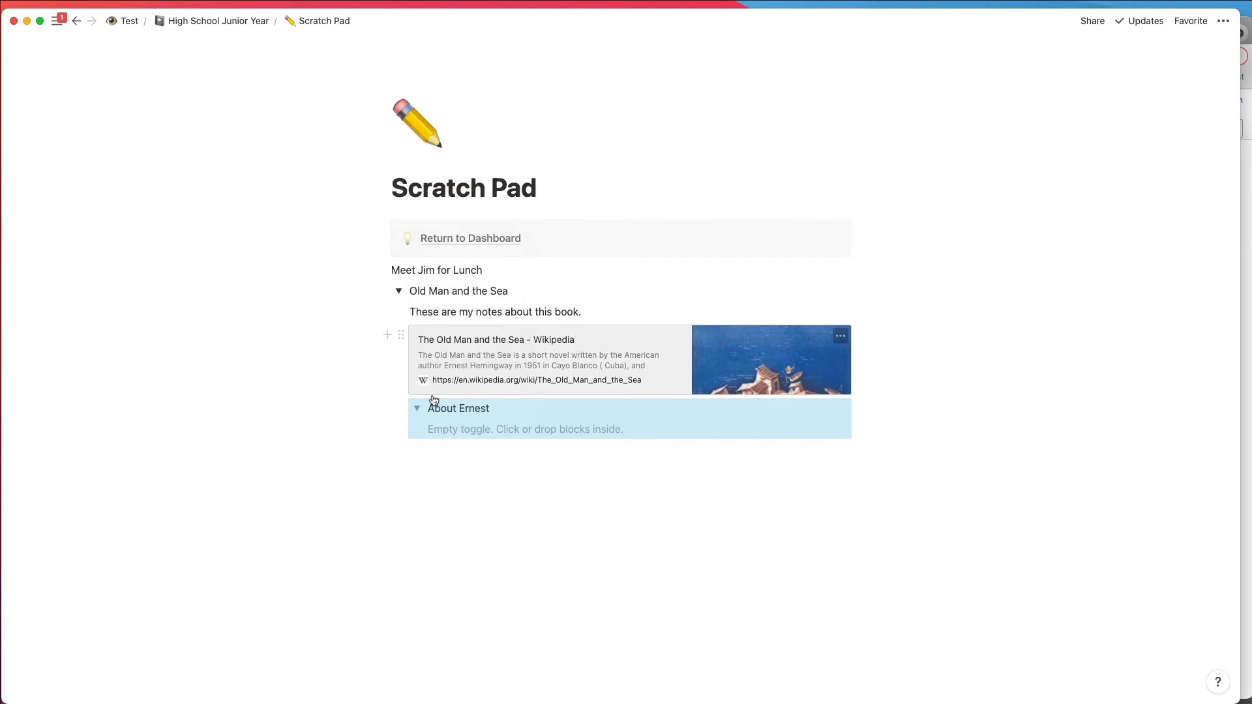
left_click(459, 435)
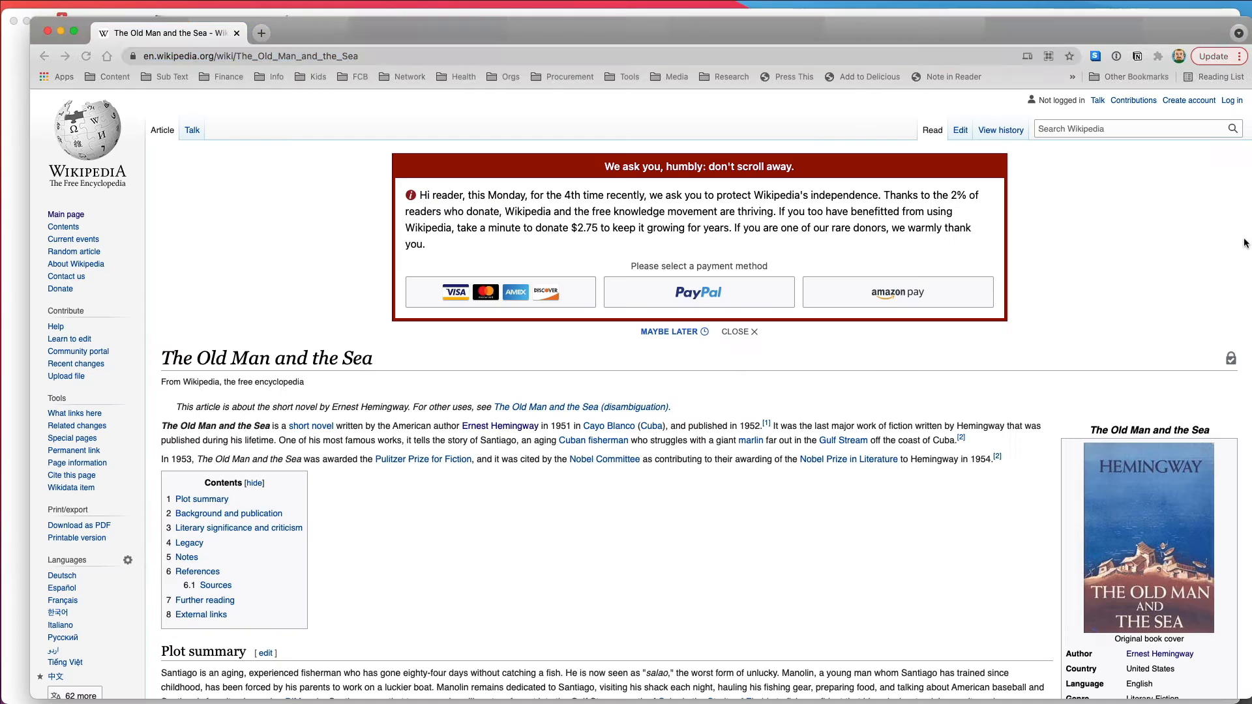
Step: In the Chrome browser, open the linked Ernest Hemingway article and copy its opening paragraph
left_click(1246, 245)
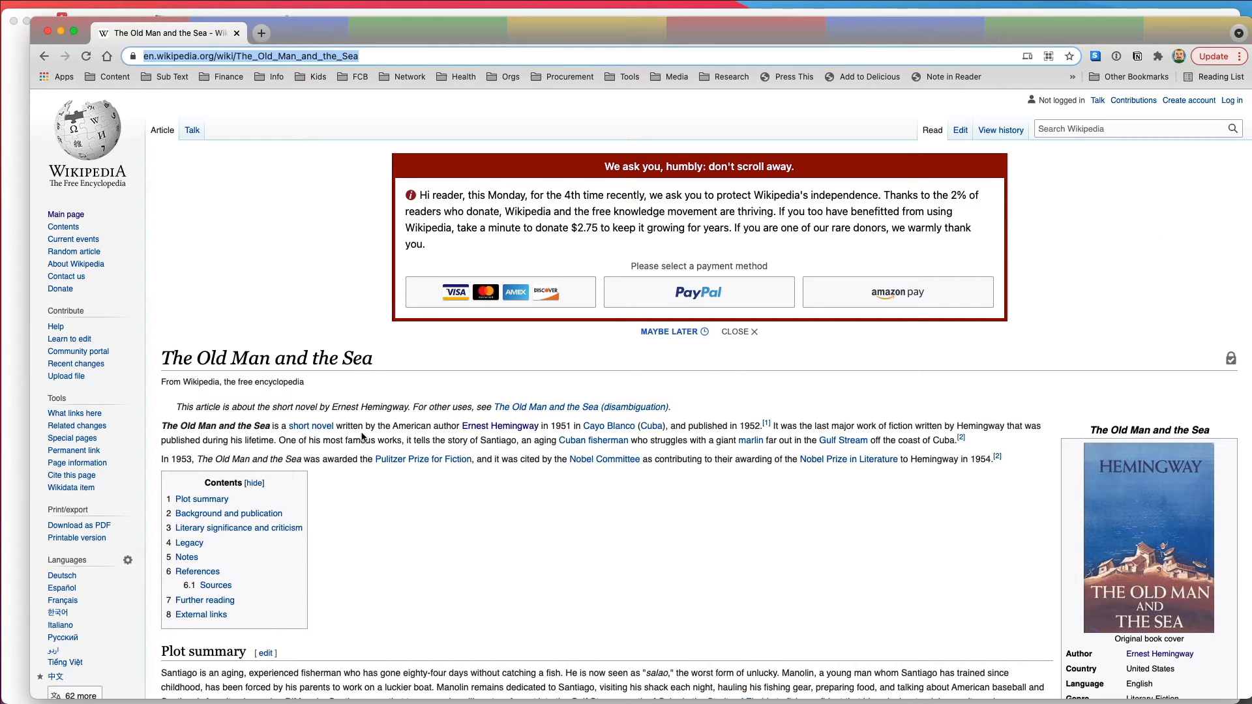
left_click(479, 428)
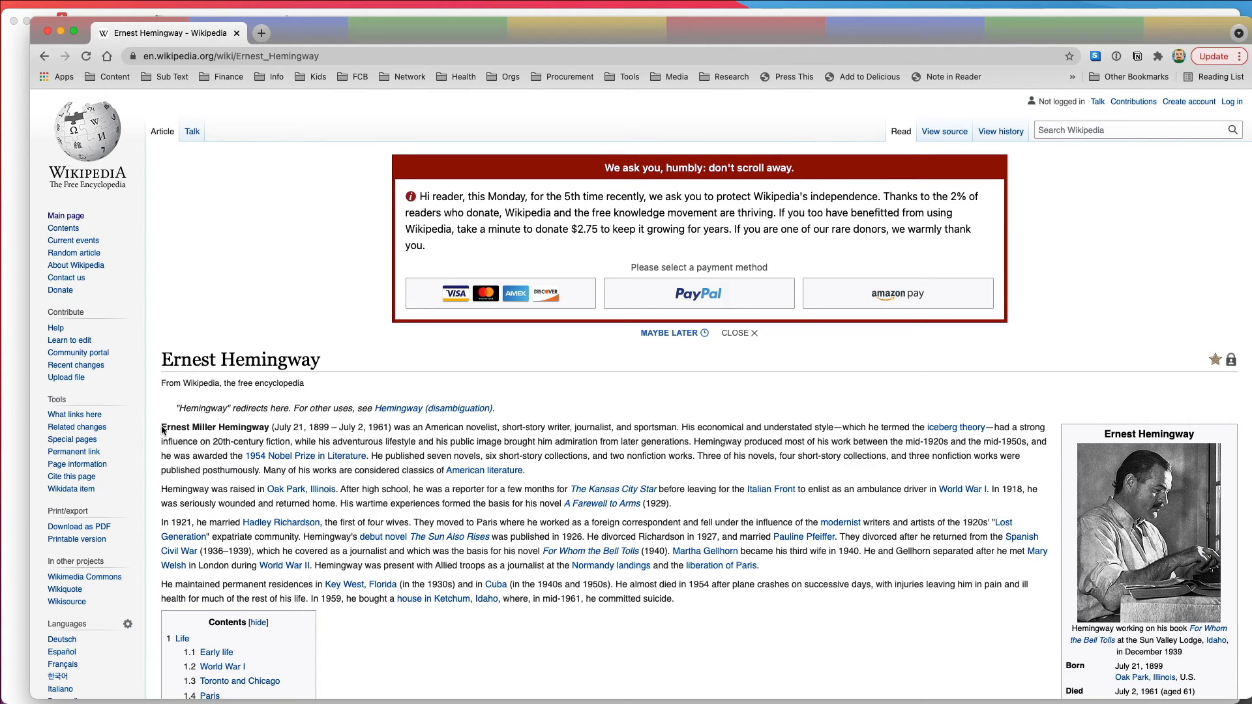
left_click_drag(162, 430, 553, 473)
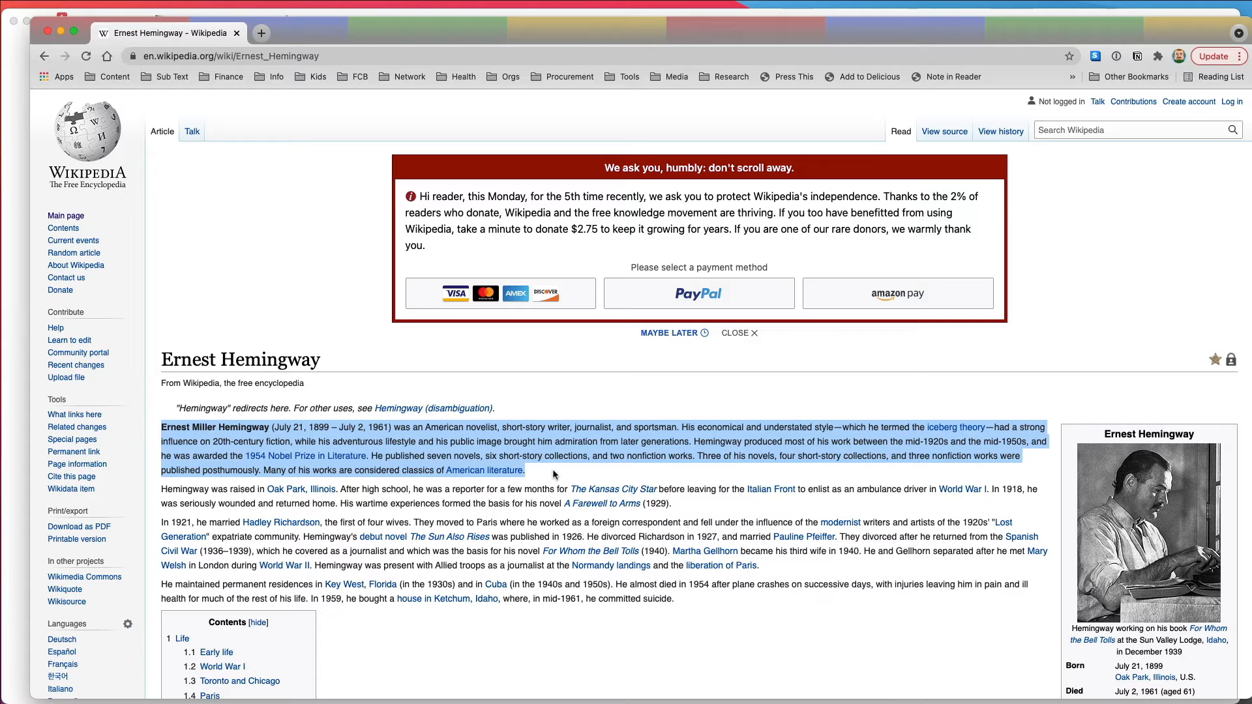
Step: Switch back to Notion and paste the copied Hemingway paragraph as a quote block inside the About Ernest toggle
left_click(14, 157)
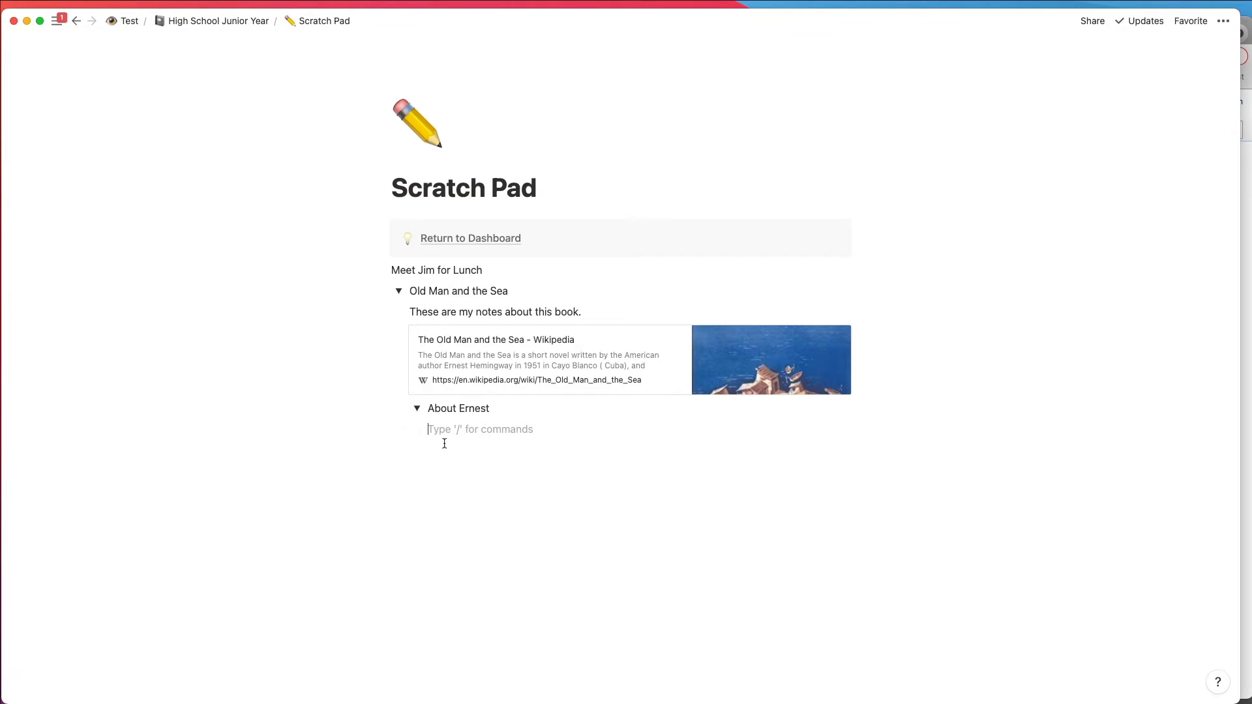
type("/")
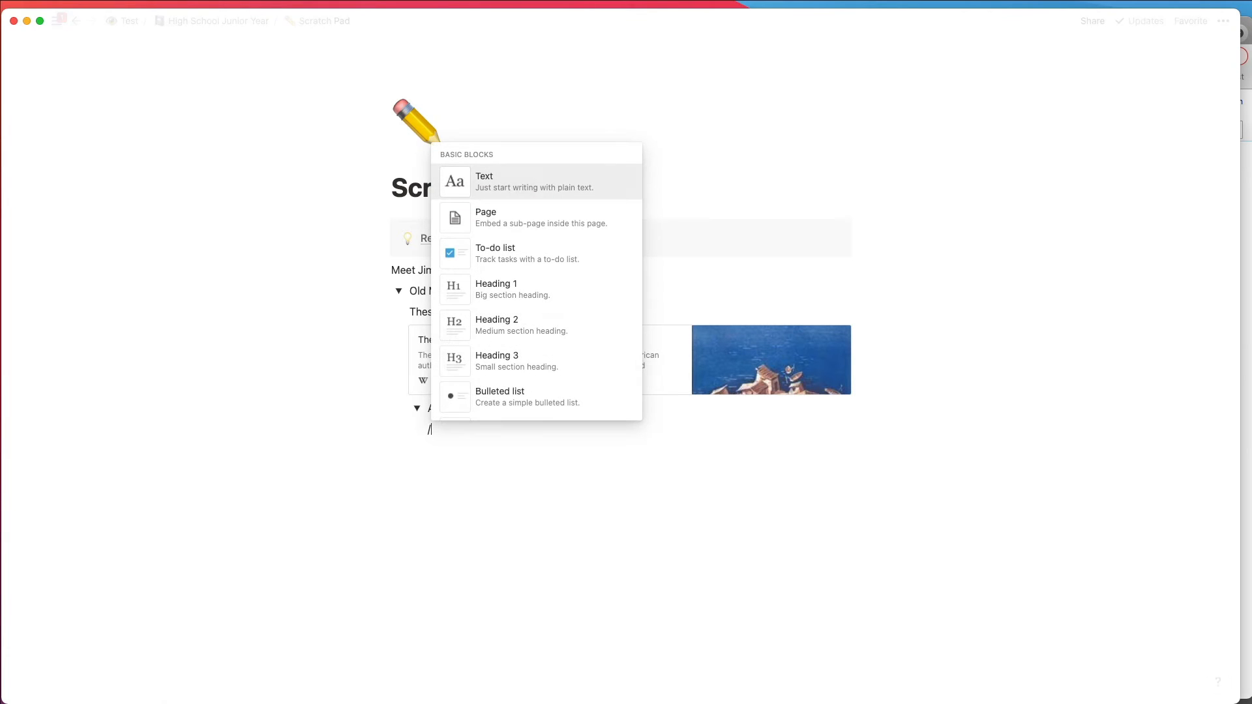
scroll(491, 363, "down", 5)
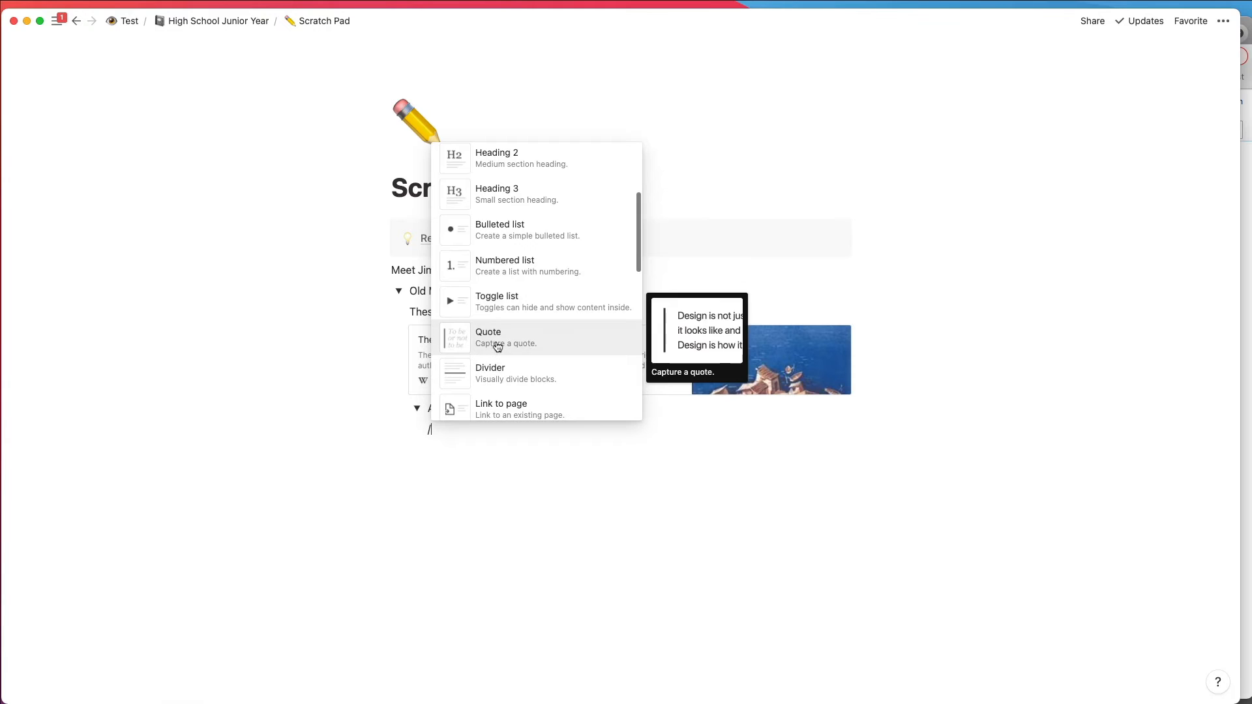
left_click(497, 346)
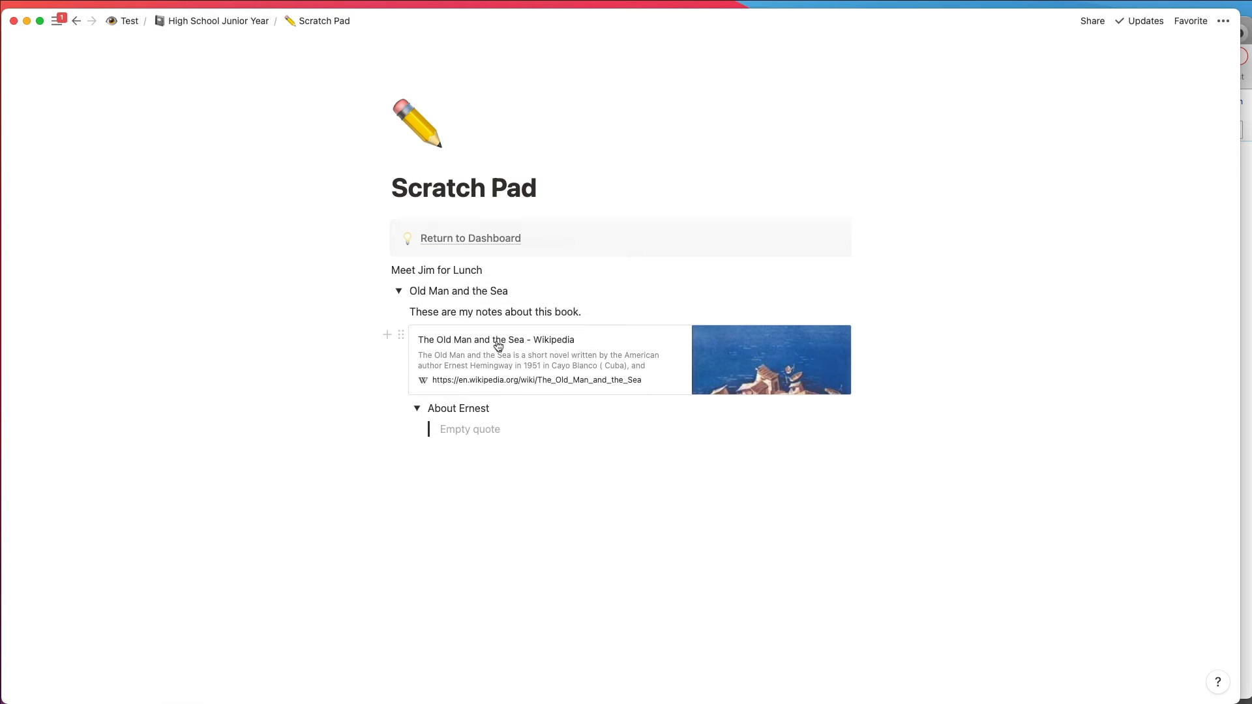
key("super+v")
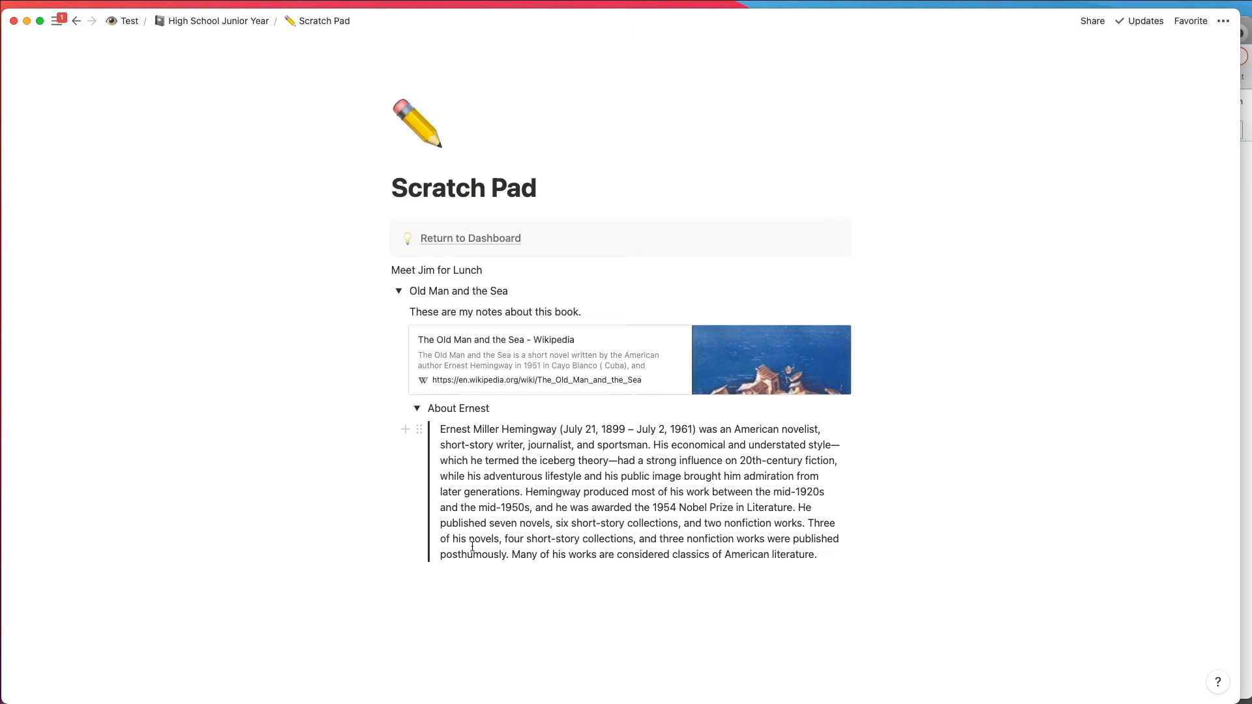
Step: Collapse the About Ernest and Old Man and the Sea toggles, reopen both to check their nested content, and collapse them again
left_click(417, 409)
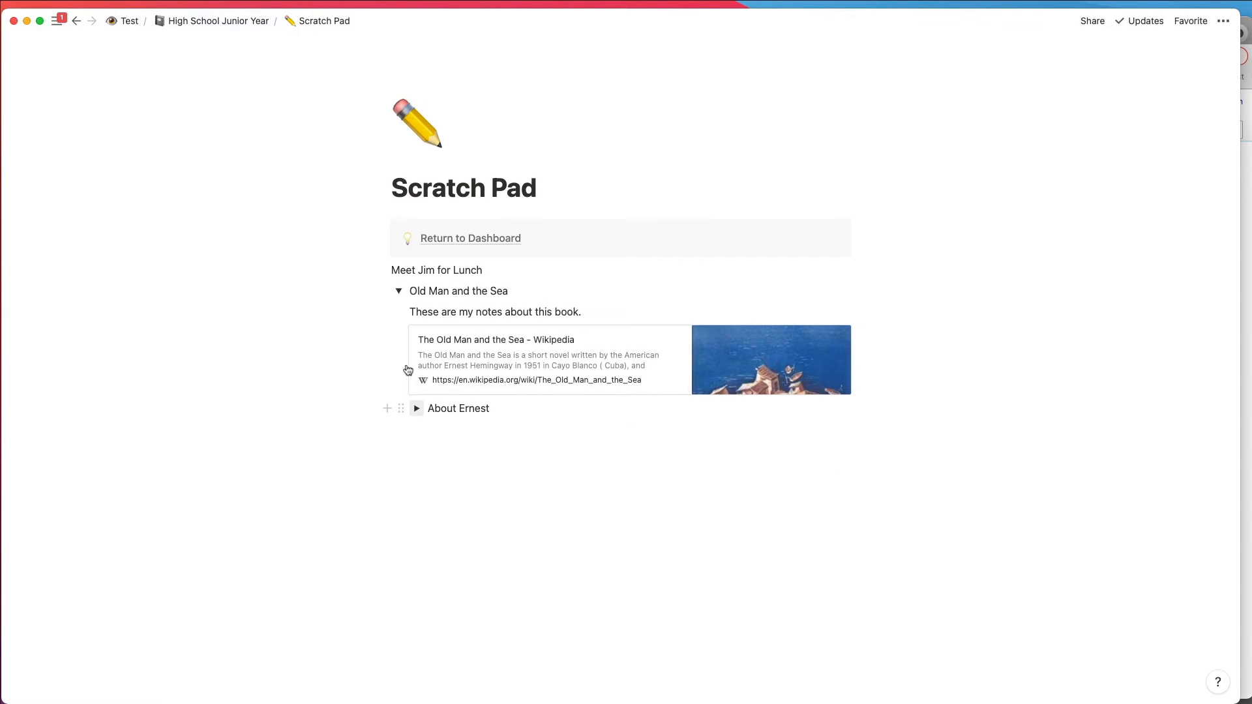
left_click(398, 291)
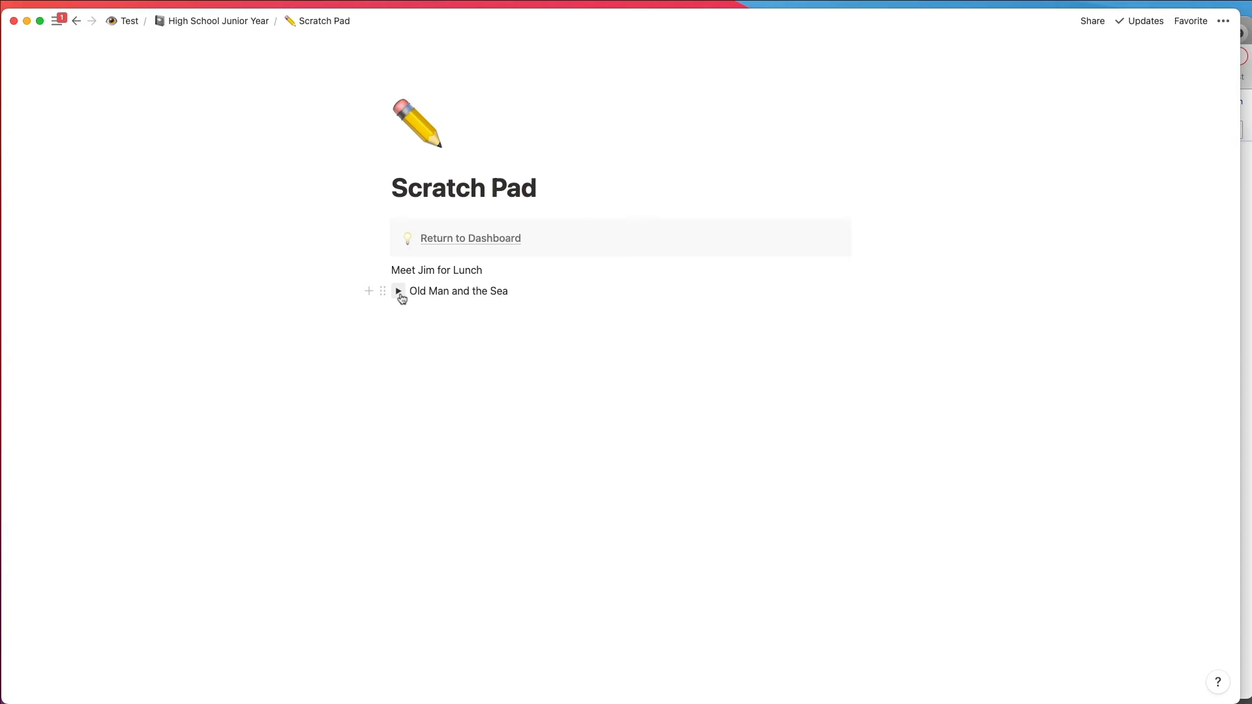
left_click(399, 292)
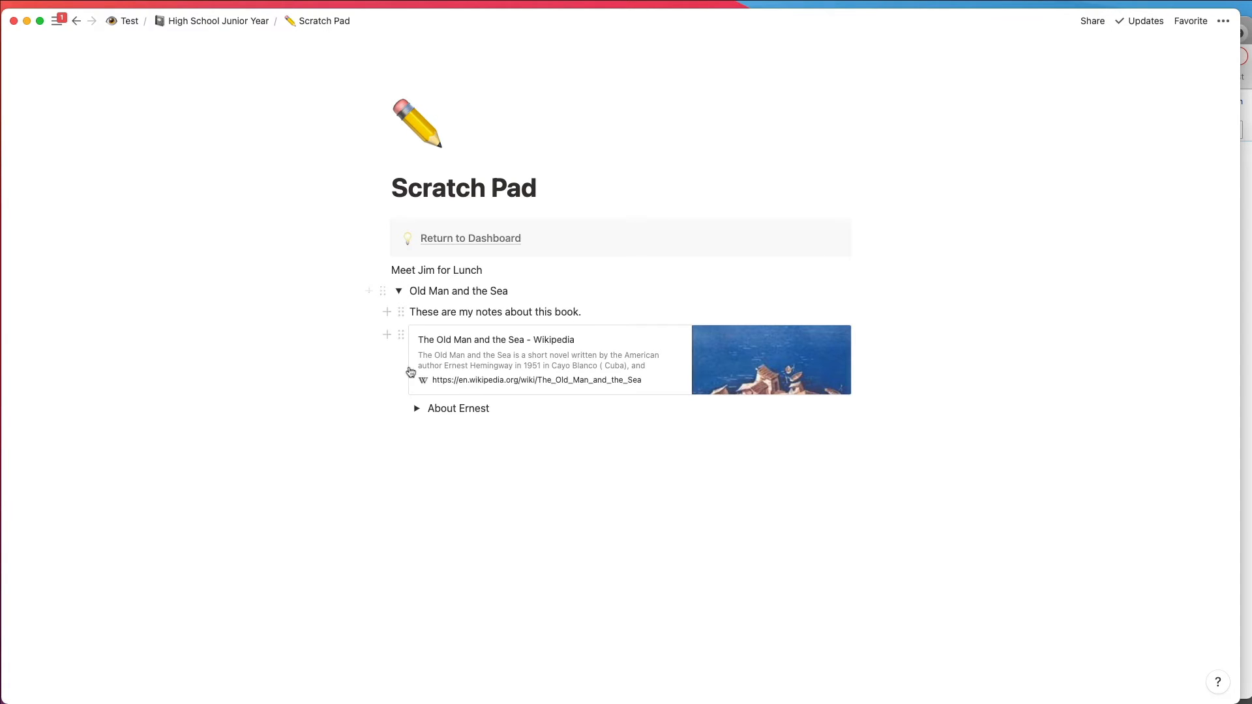
left_click(418, 411)
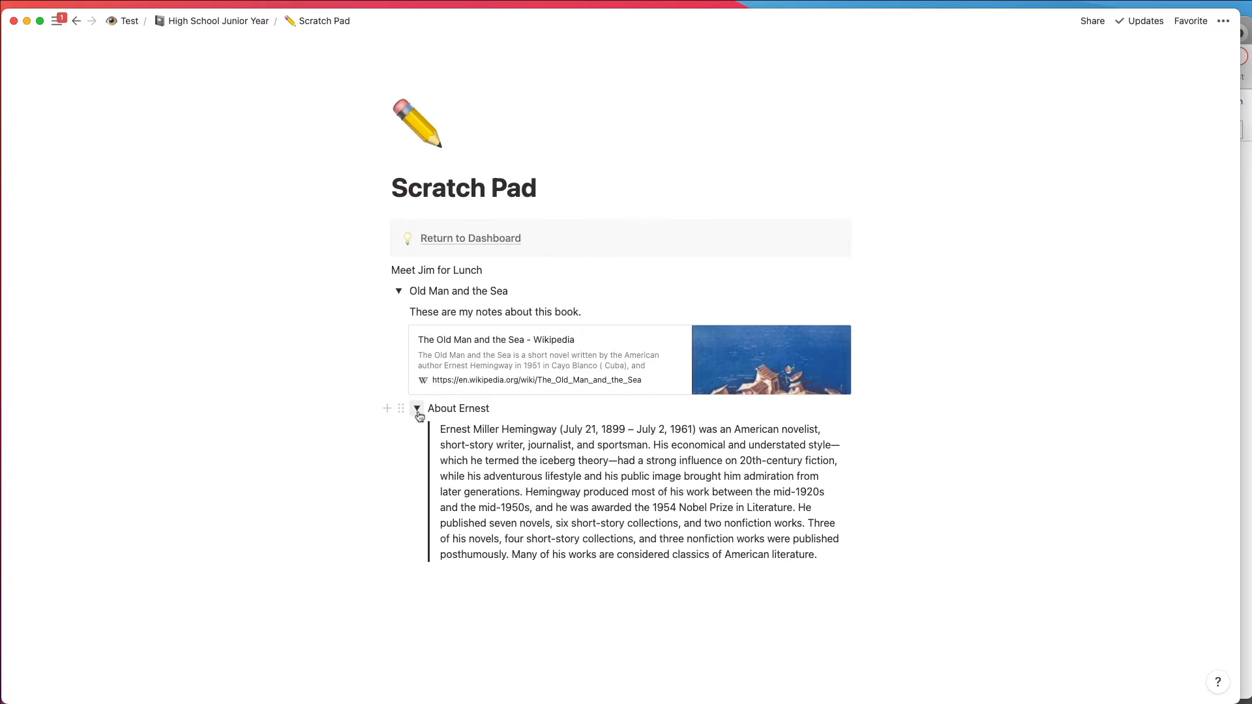
left_click(418, 411)
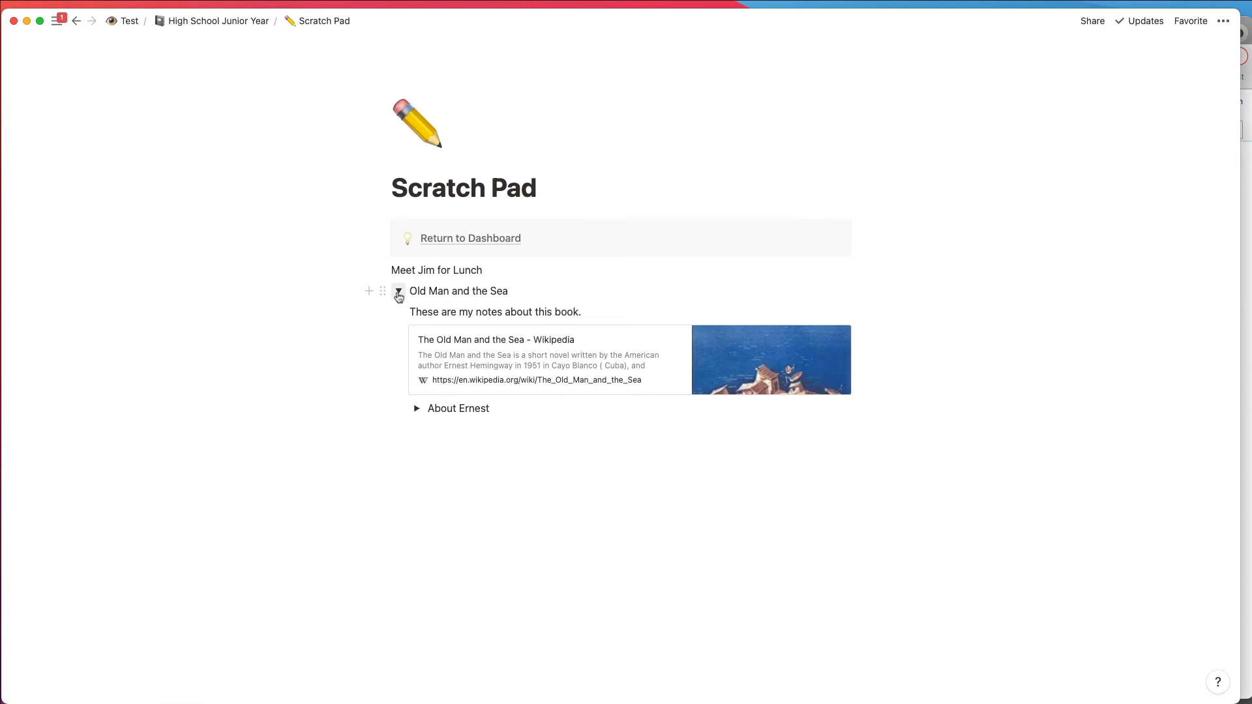
left_click(398, 293)
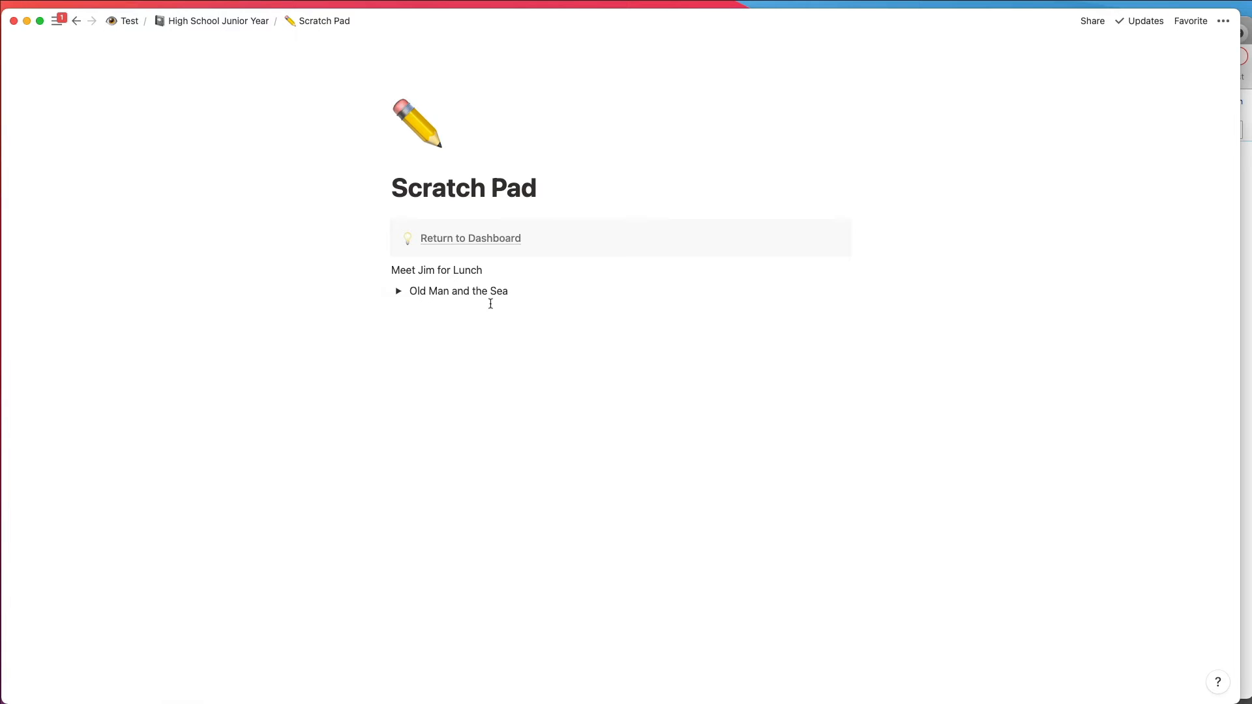
Step: Add a new toggle titled "Math Notes" directly below the collapsed Old Man and the Sea toggle
left_click(526, 295)
key("Return")
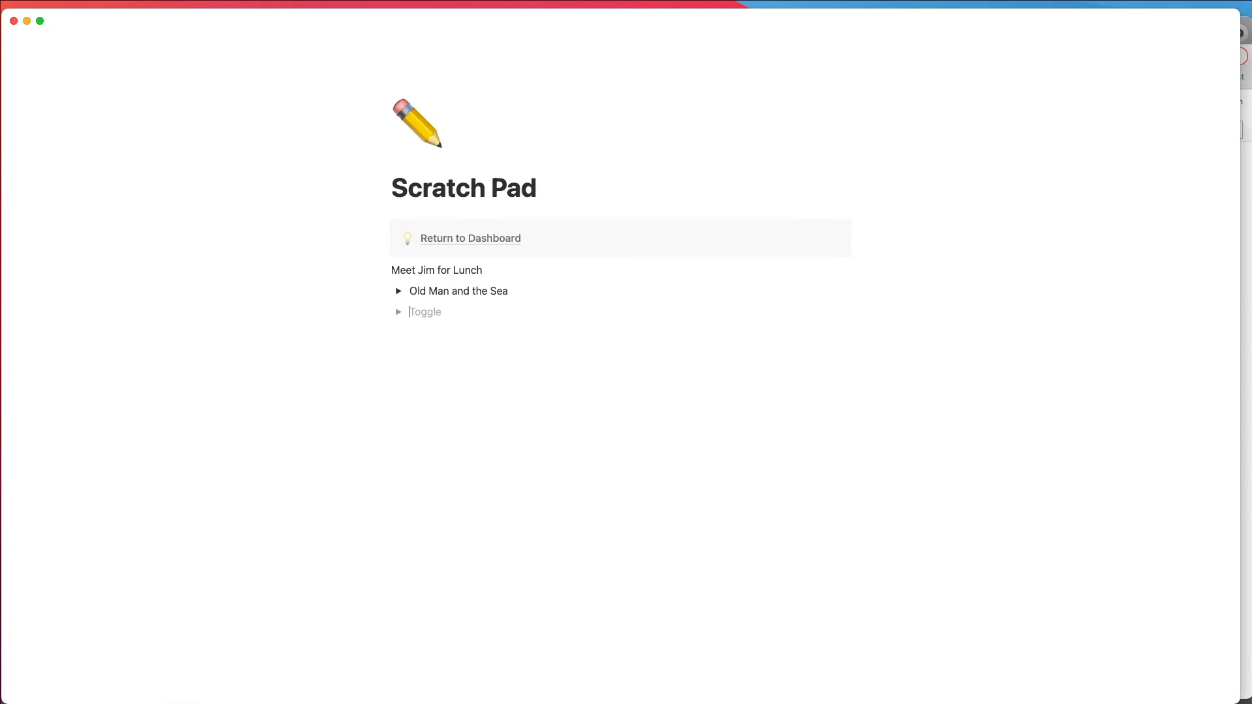
type("Math Notes")
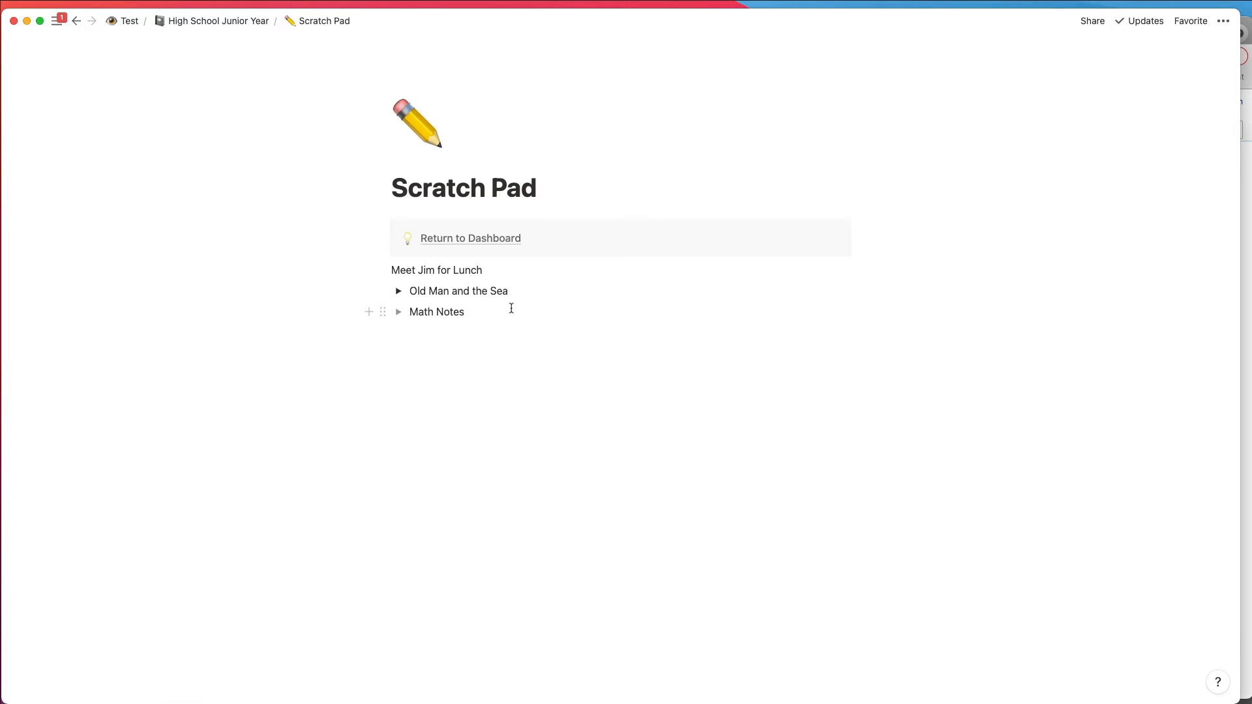
Step: Write 3+2=5 inside the Math Notes toggle and turn that line into a block equation
left_click(399, 312)
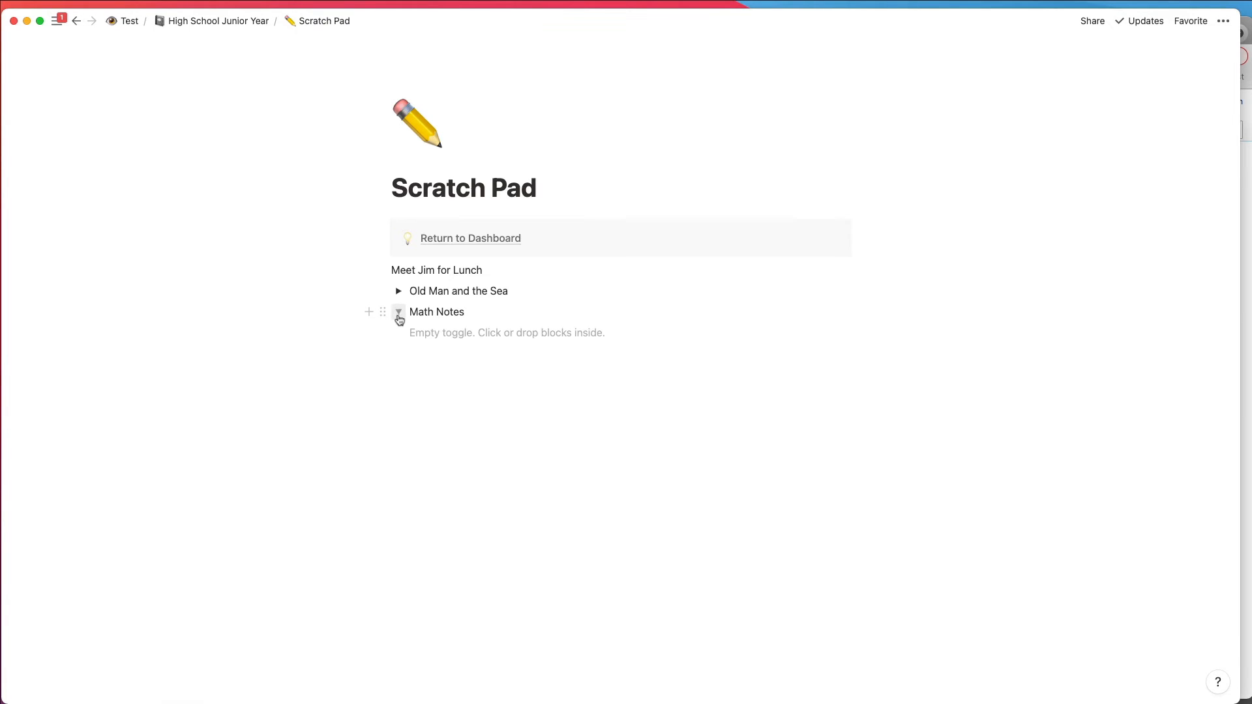
left_click(428, 340)
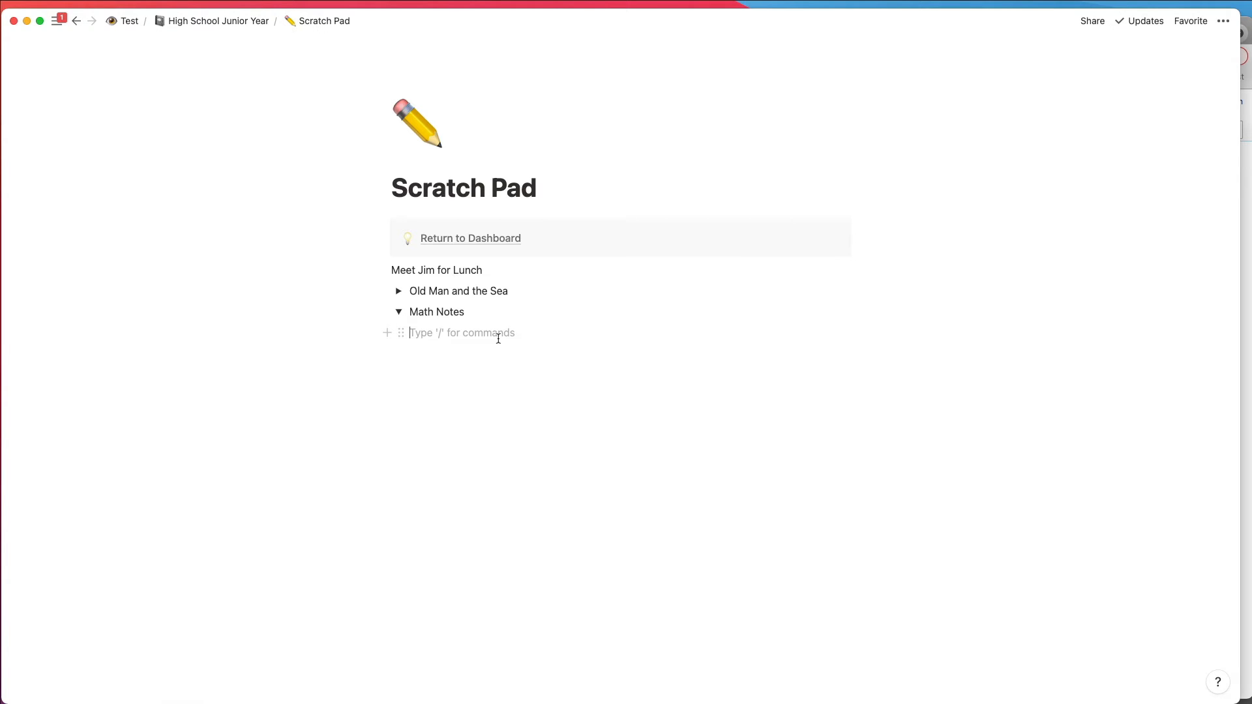
type("3+2")
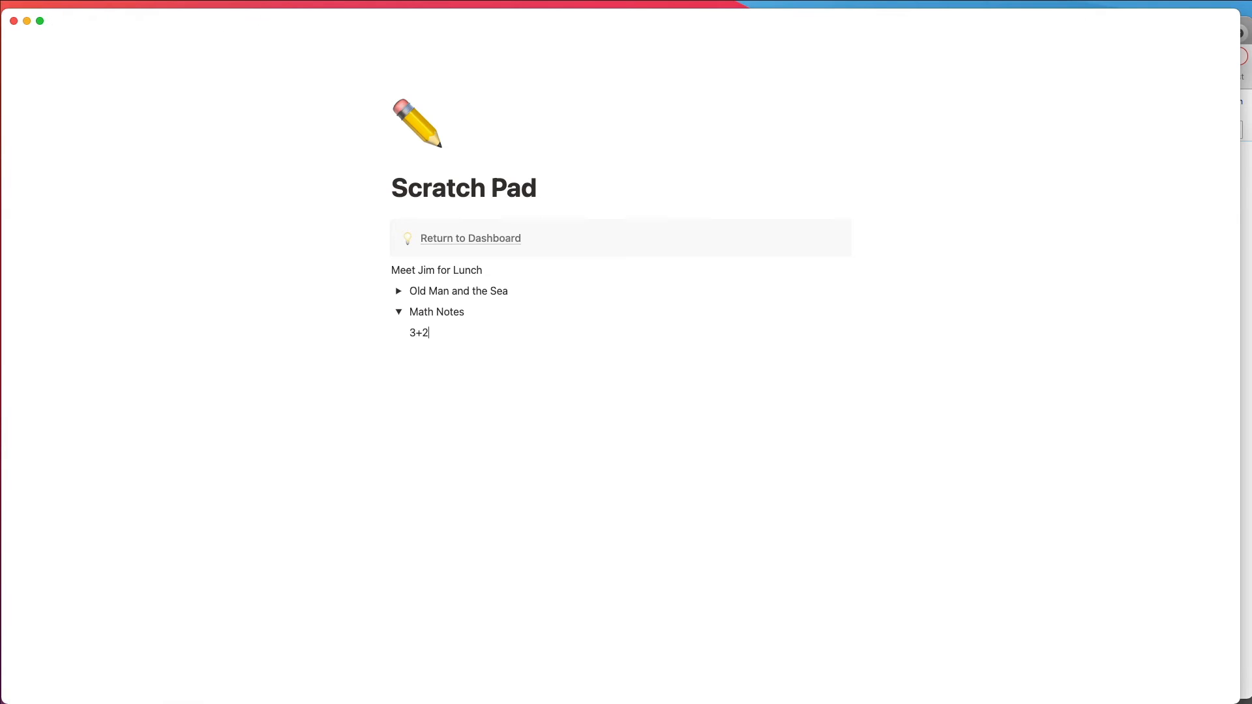
type("=5")
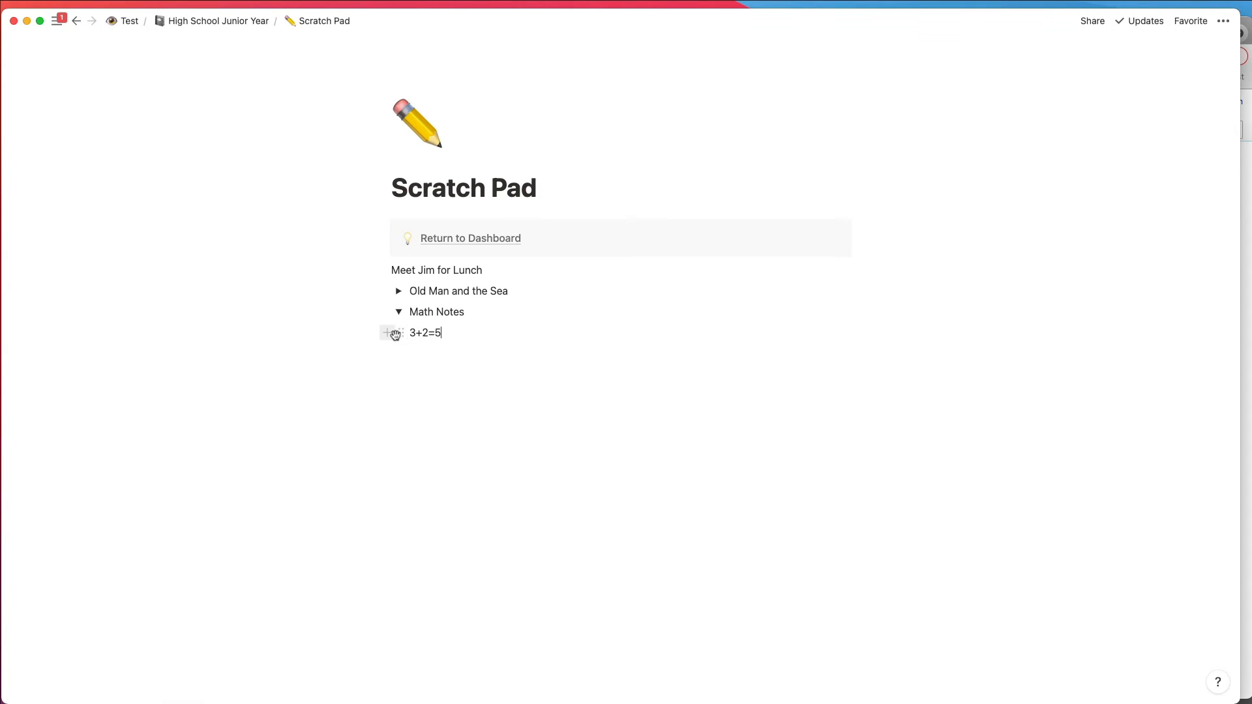
left_click(401, 334)
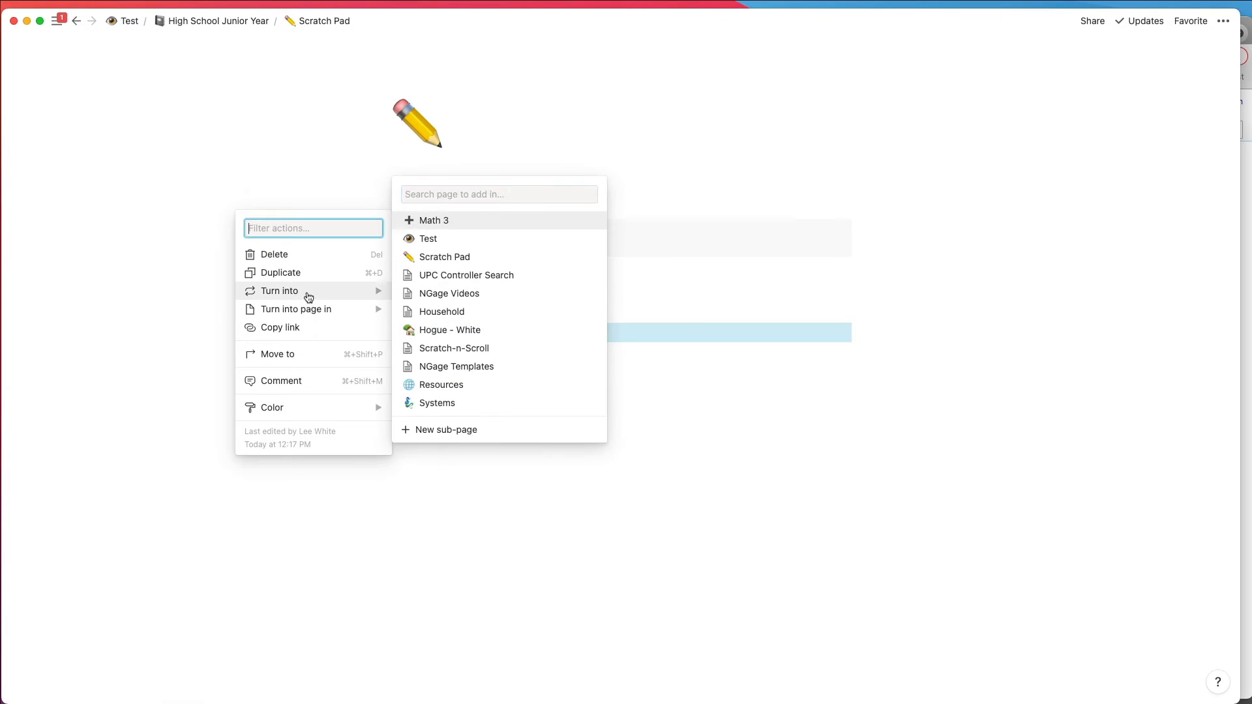
mouse_move(331, 300)
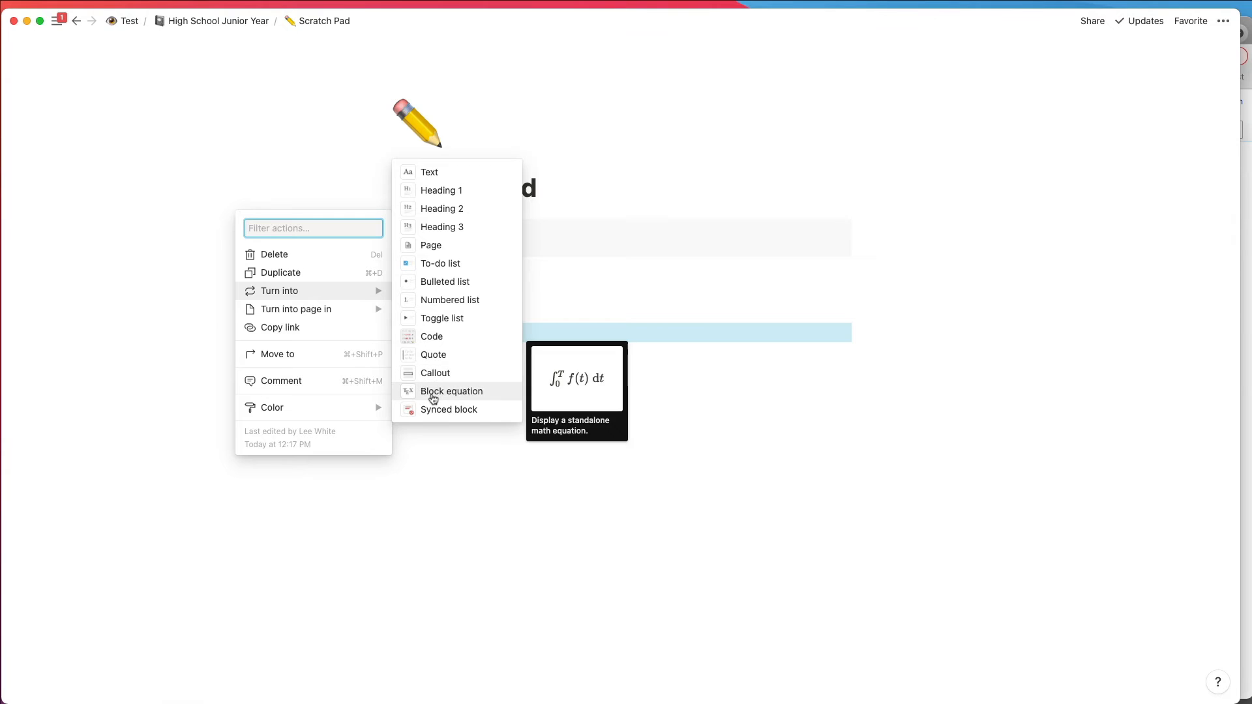
left_click(433, 395)
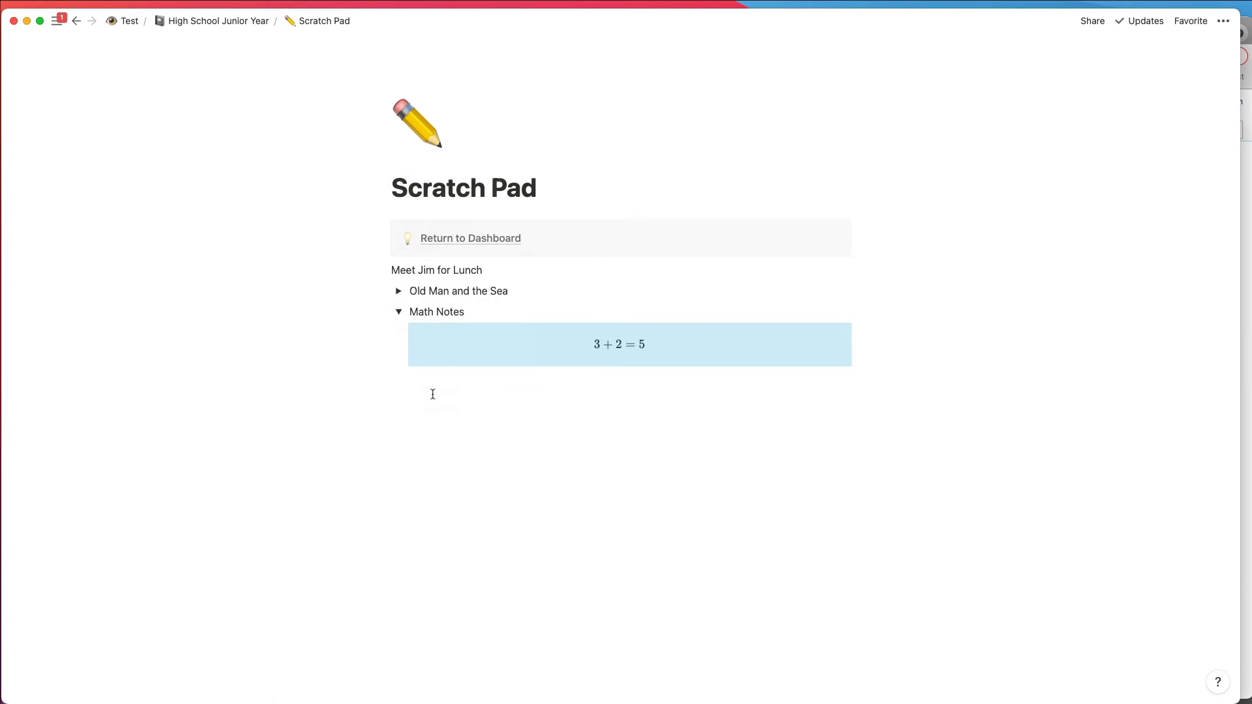
Step: Add 2^3=8 below the first equation, turn it into a block equation, and collapse the Math Notes toggle
left_click(634, 380)
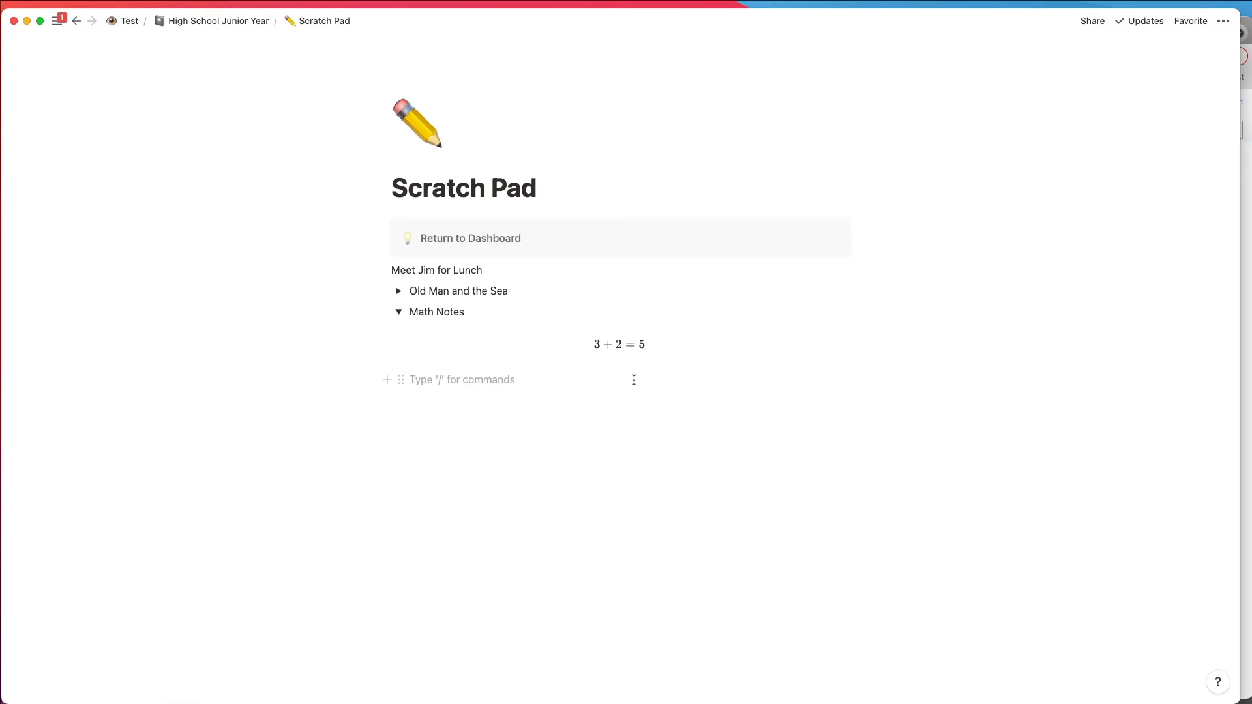
type("2^")
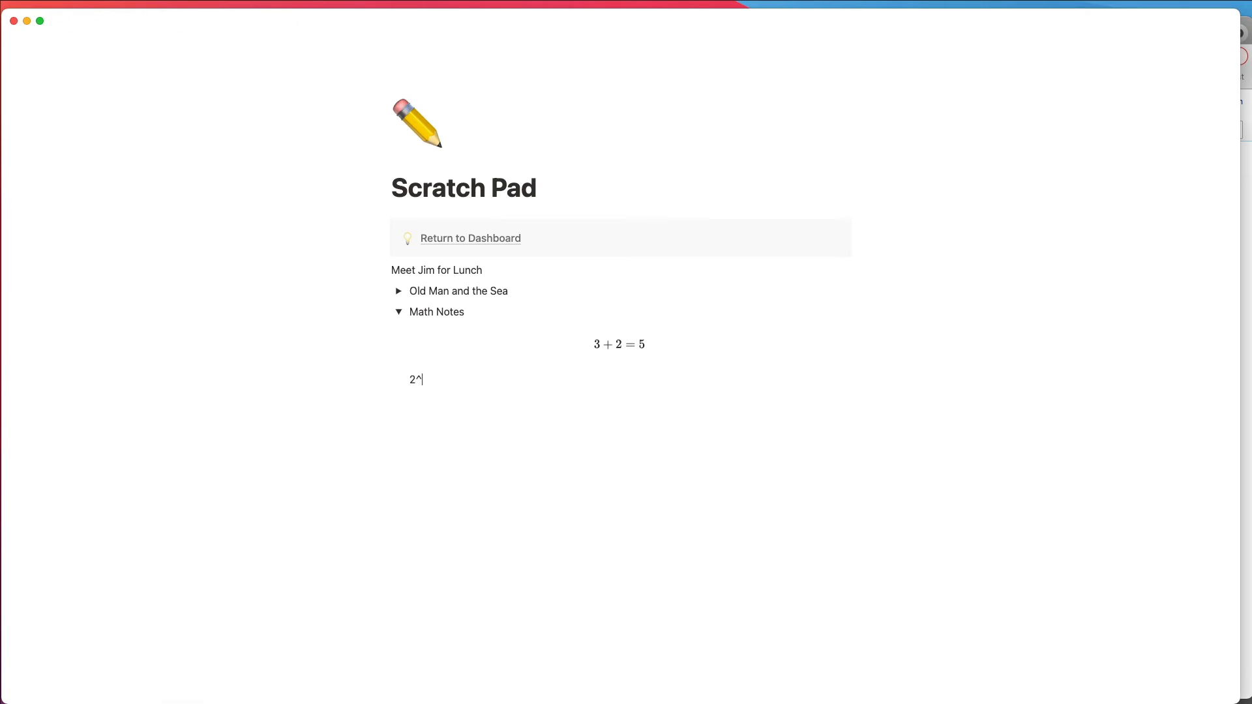
type("3")
type("=8")
left_click(401, 385)
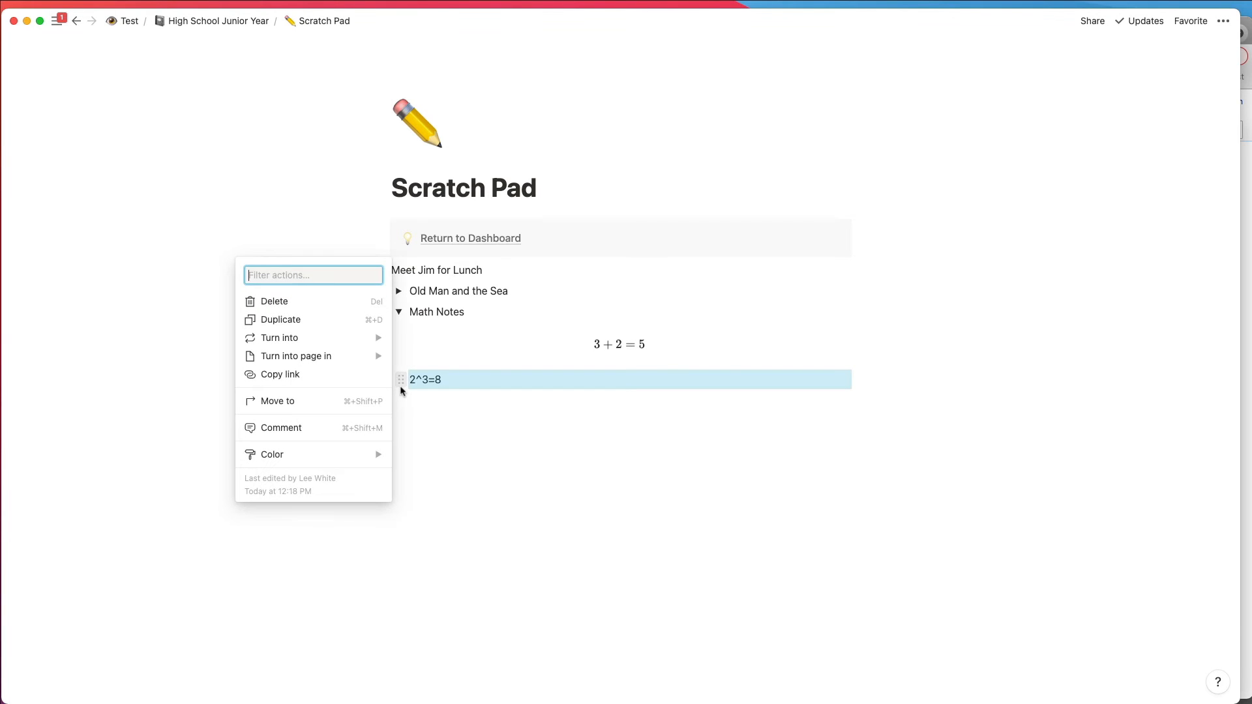
mouse_move(291, 339)
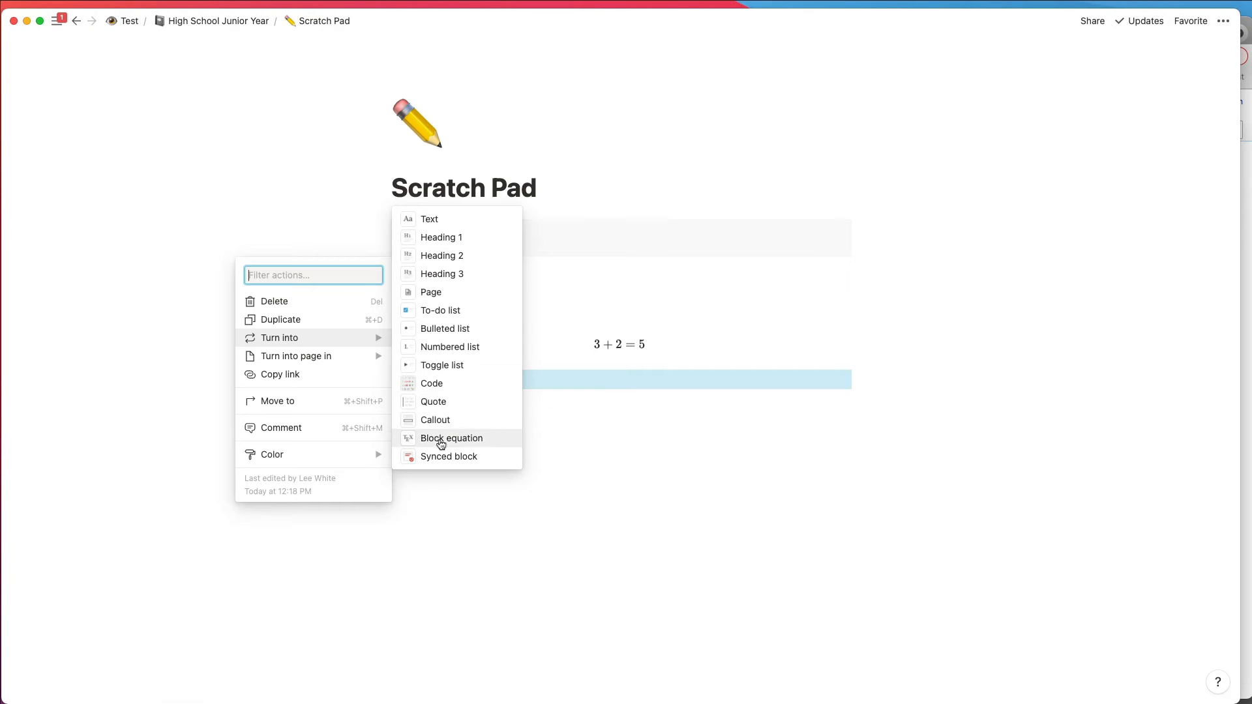
left_click(441, 445)
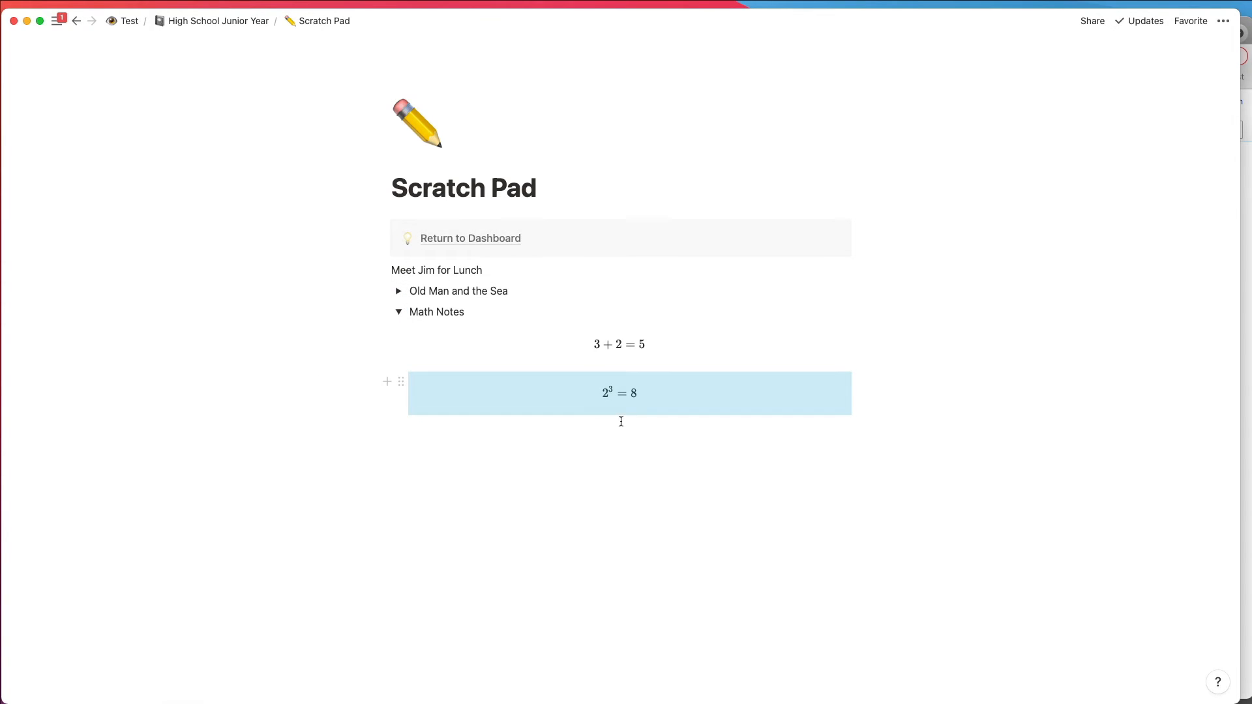
left_click(618, 454)
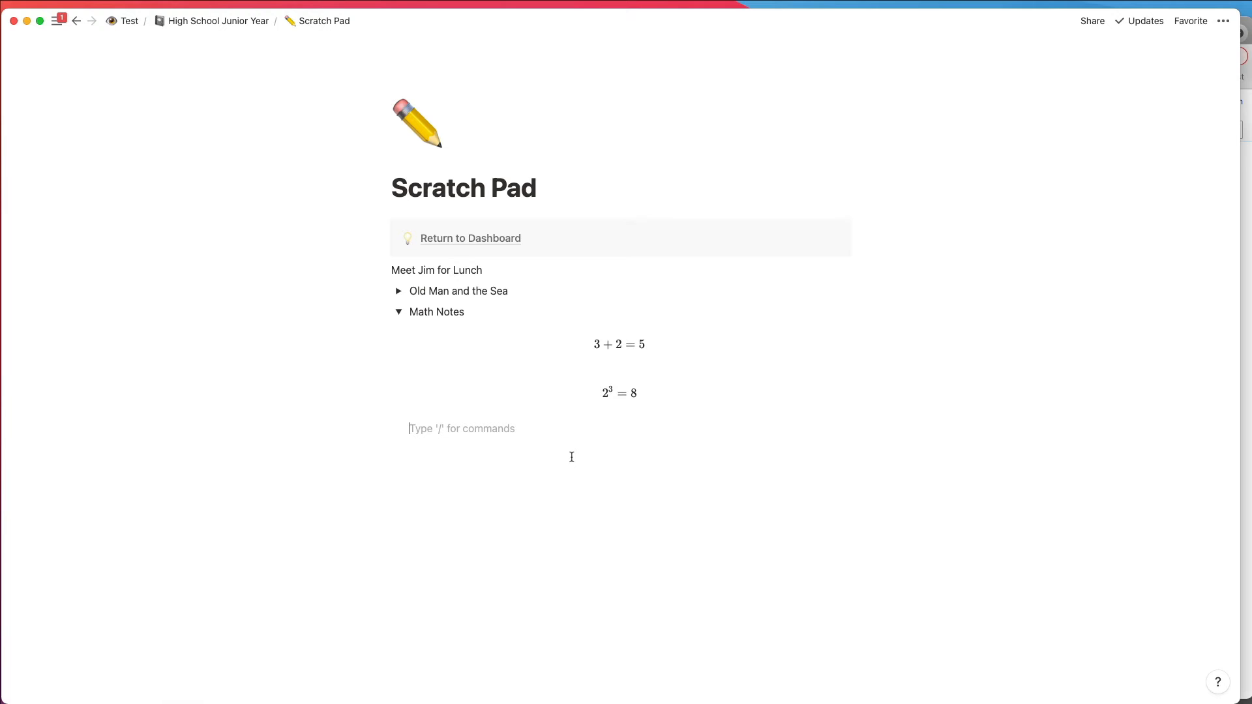
left_click(398, 313)
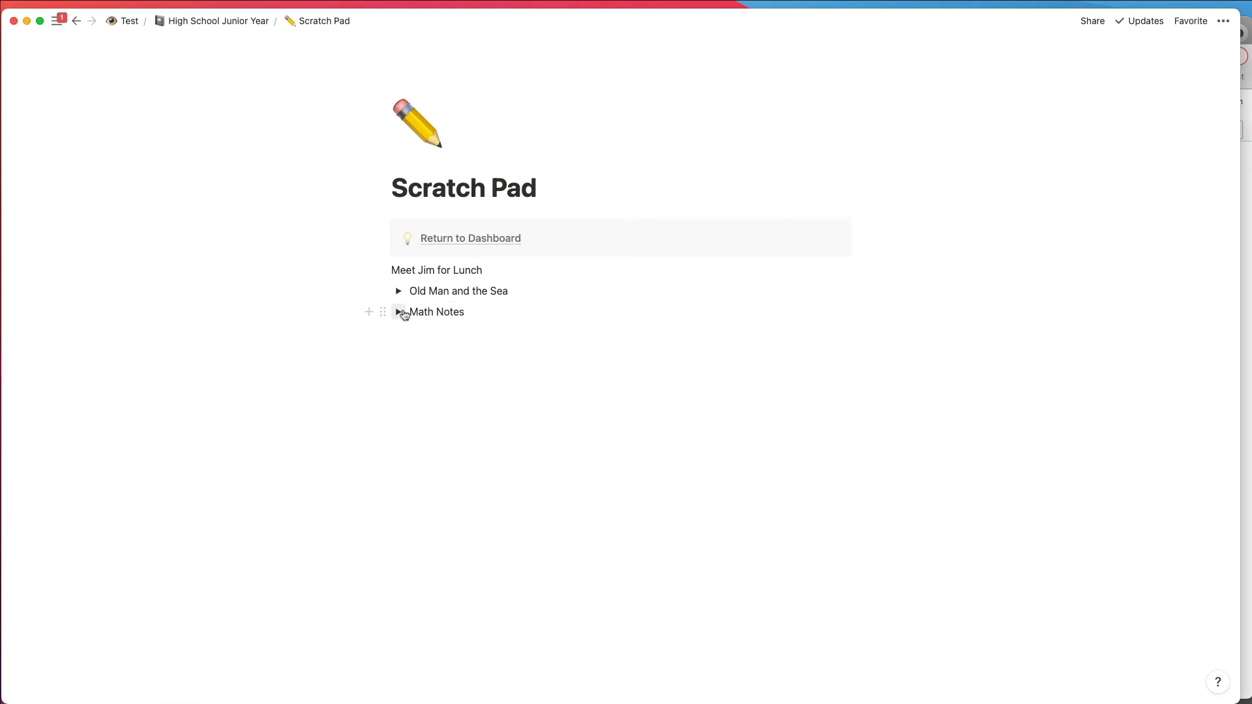
Step: Rename the book toggle as "Old Man and the Sea Notes" and move it to the Notebook under Test / Inner Workings
left_click(522, 292)
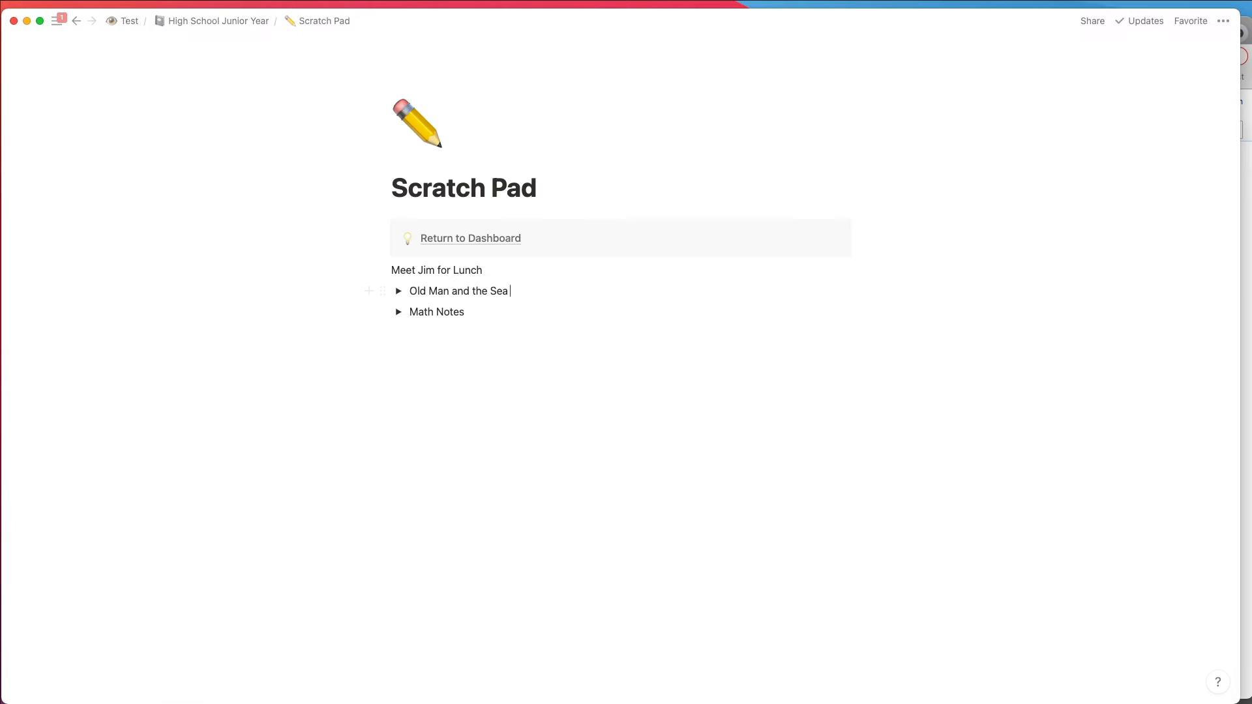
type("Notes")
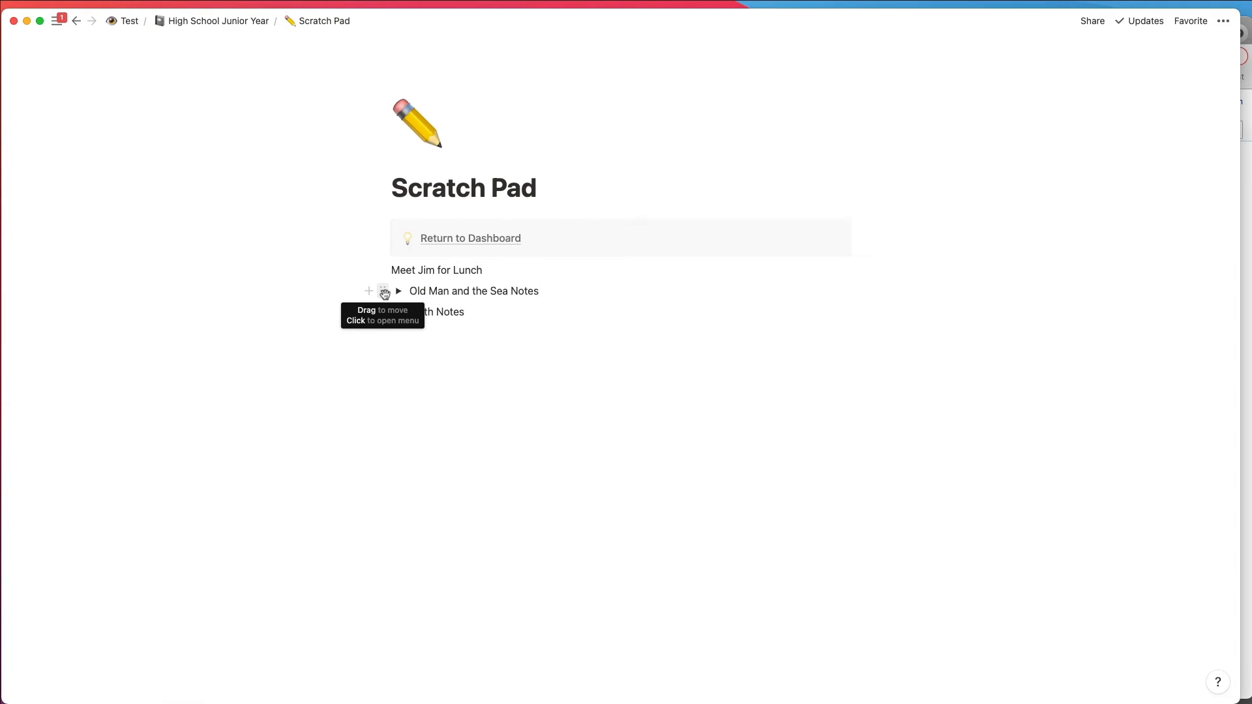
left_click(384, 293)
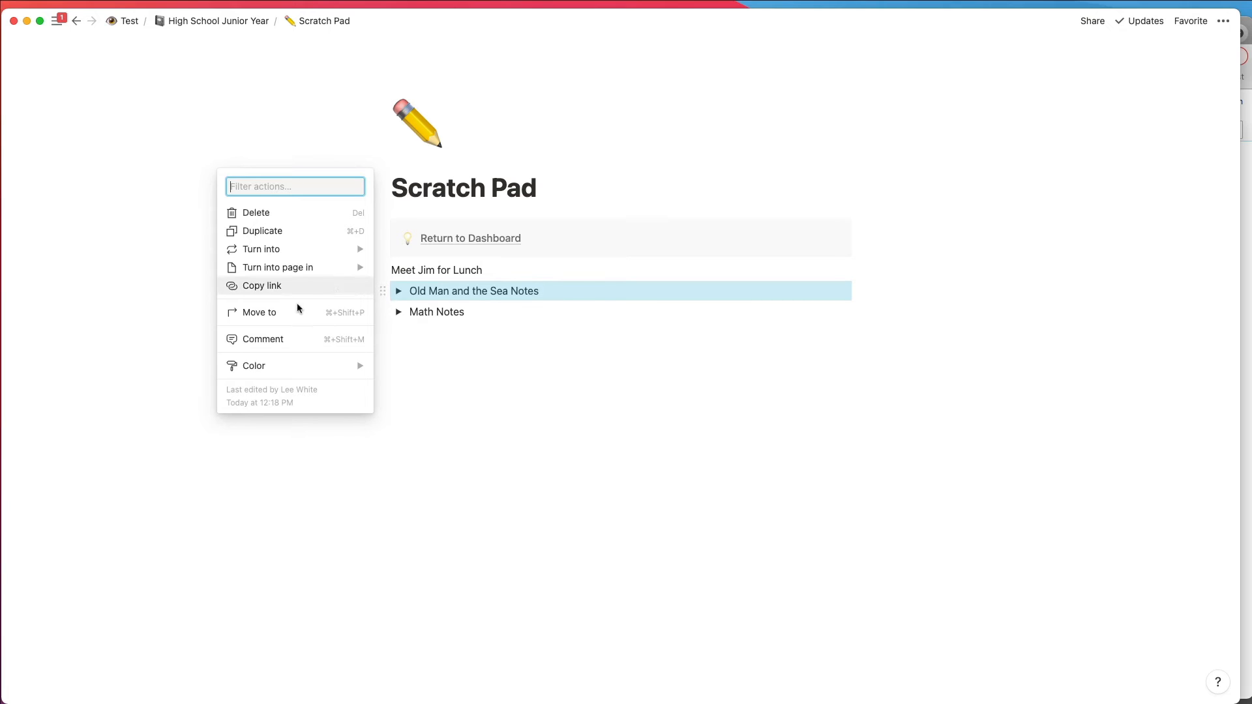
left_click(269, 312)
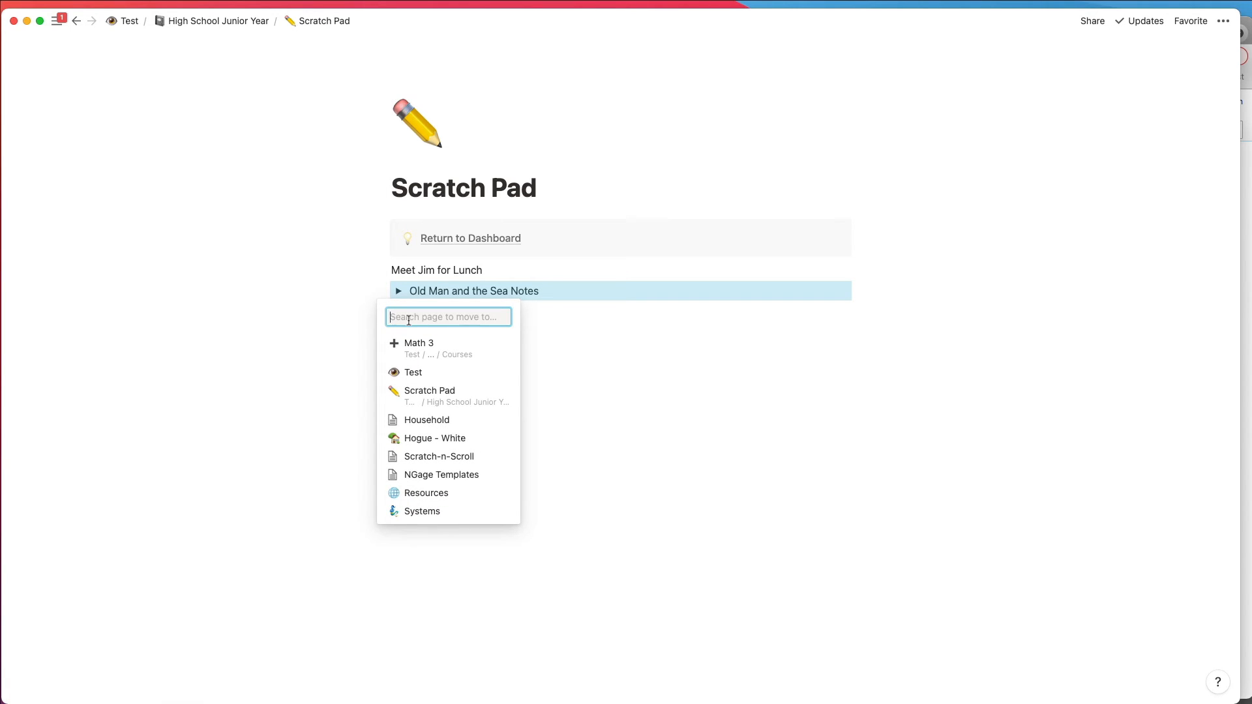
type("Notebook")
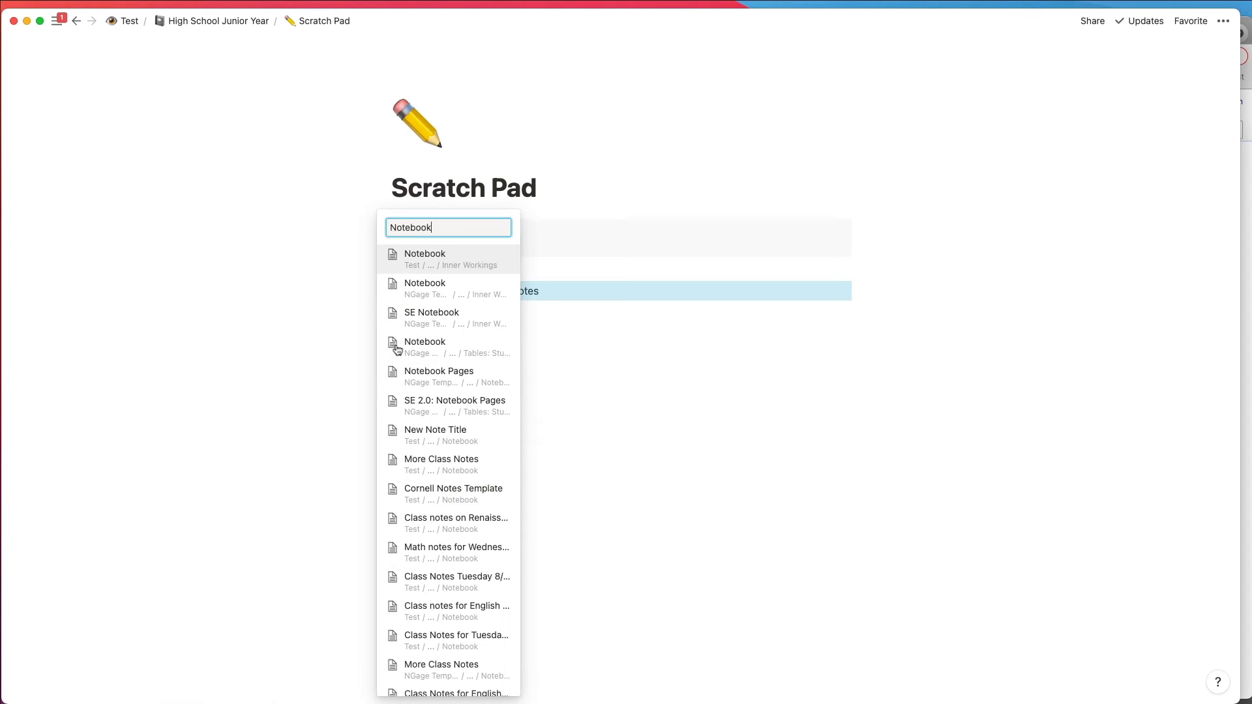
left_click(429, 260)
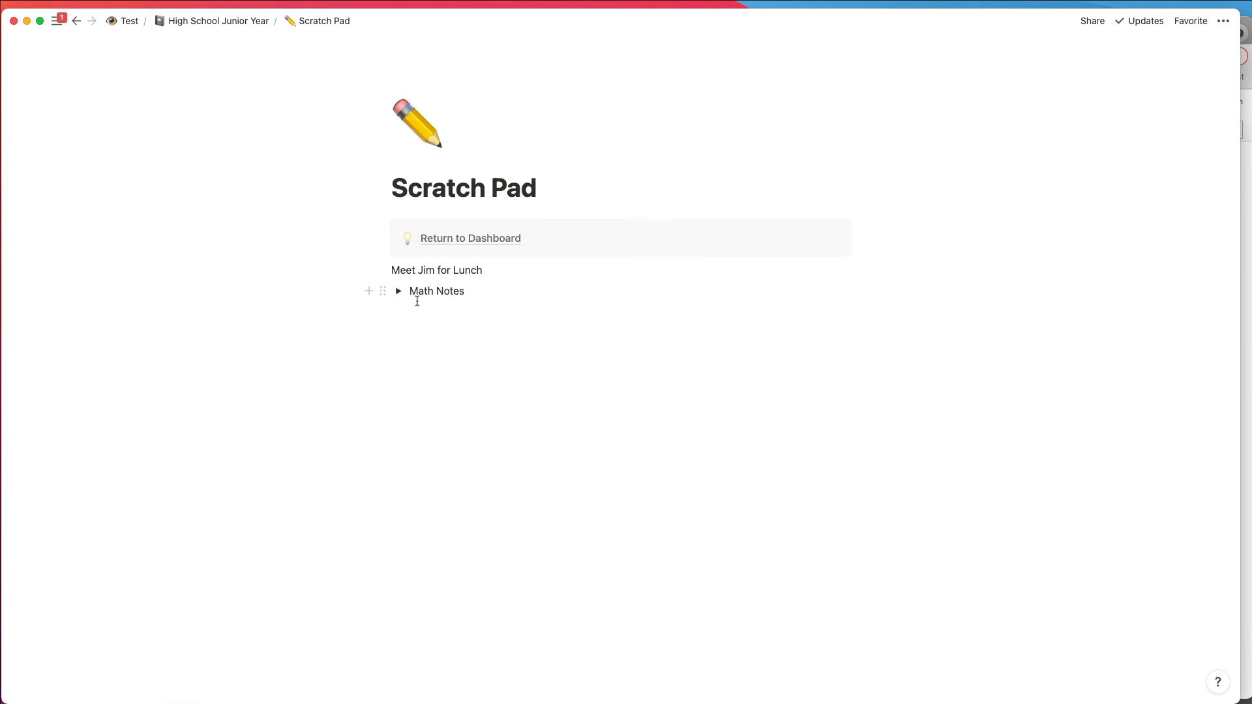
Step: Return to the High School Junior Year dashboard and open the Notes In-Box page
left_click(438, 240)
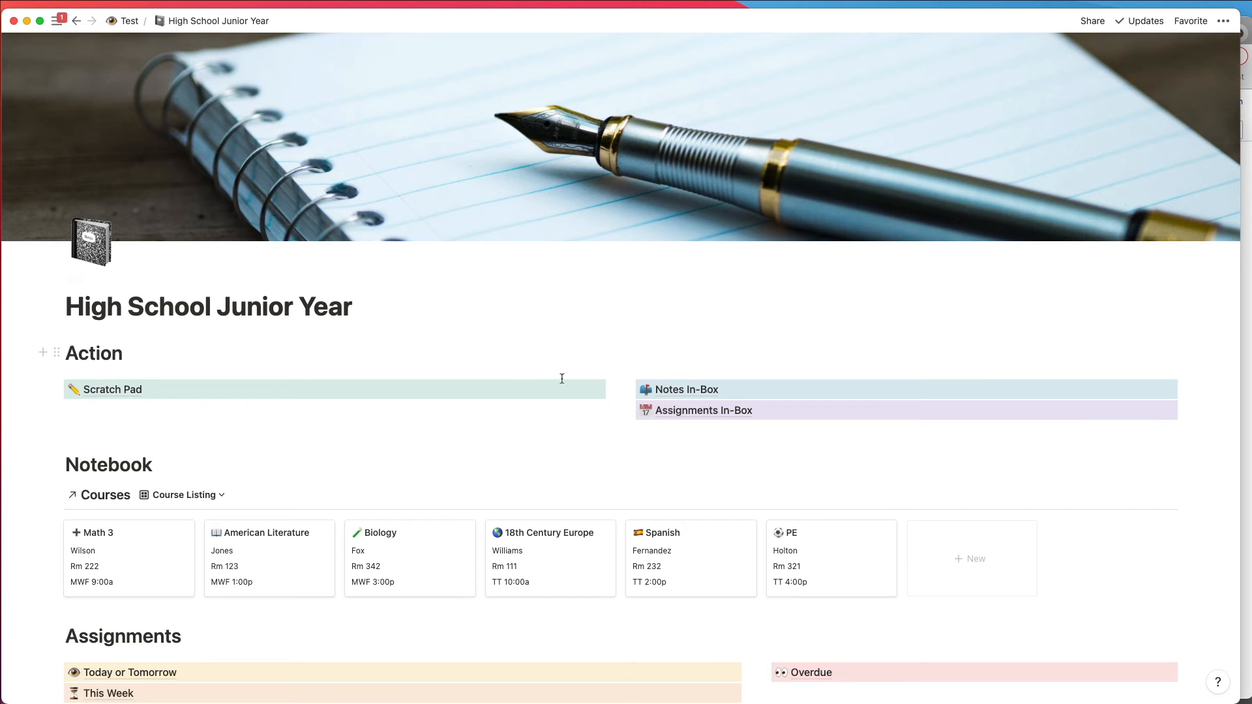
left_click(677, 390)
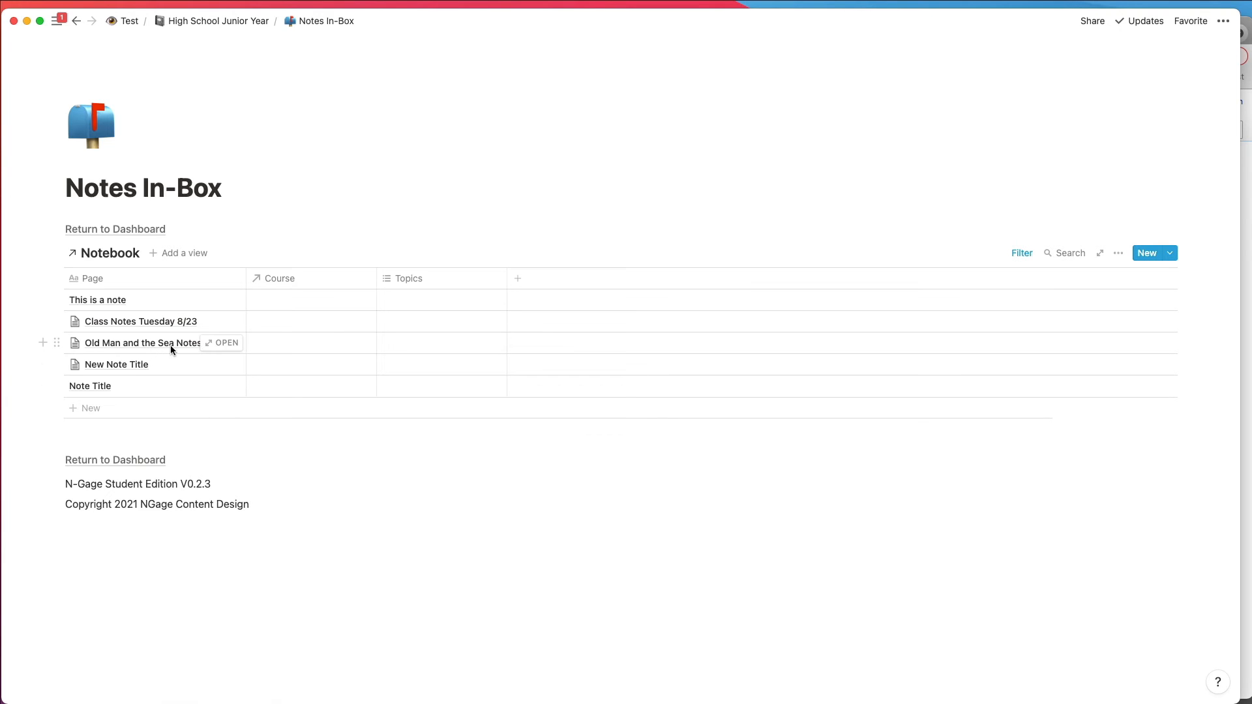
Step: Open the Old Man and the Sea Notes page, check the About Ernest toggle's content, and close the page
left_click(219, 351)
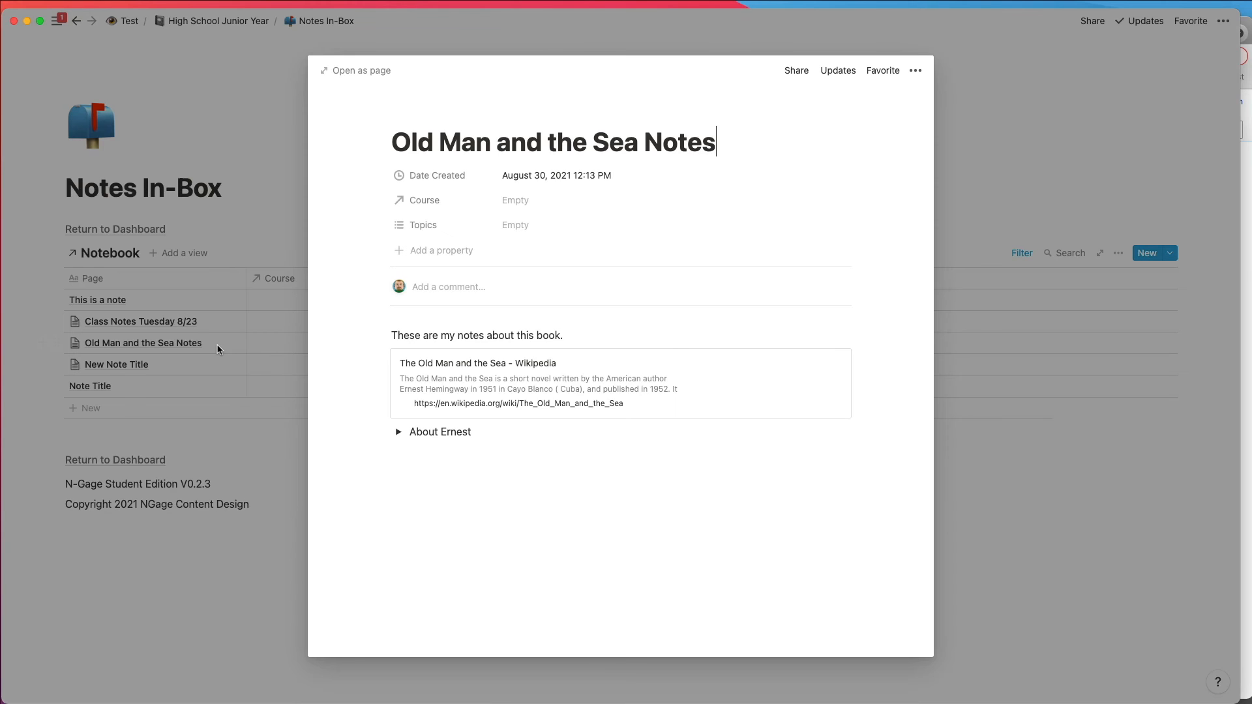
left_click(398, 434)
left_click(399, 434)
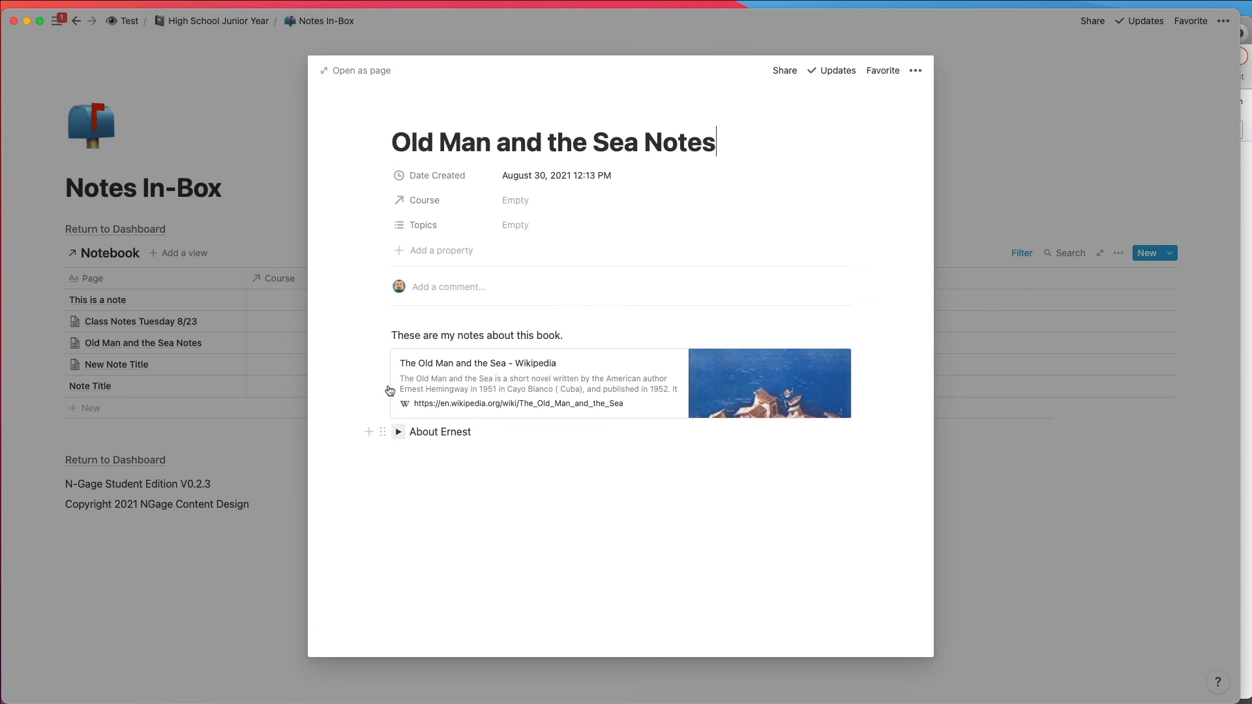
left_click(38, 314)
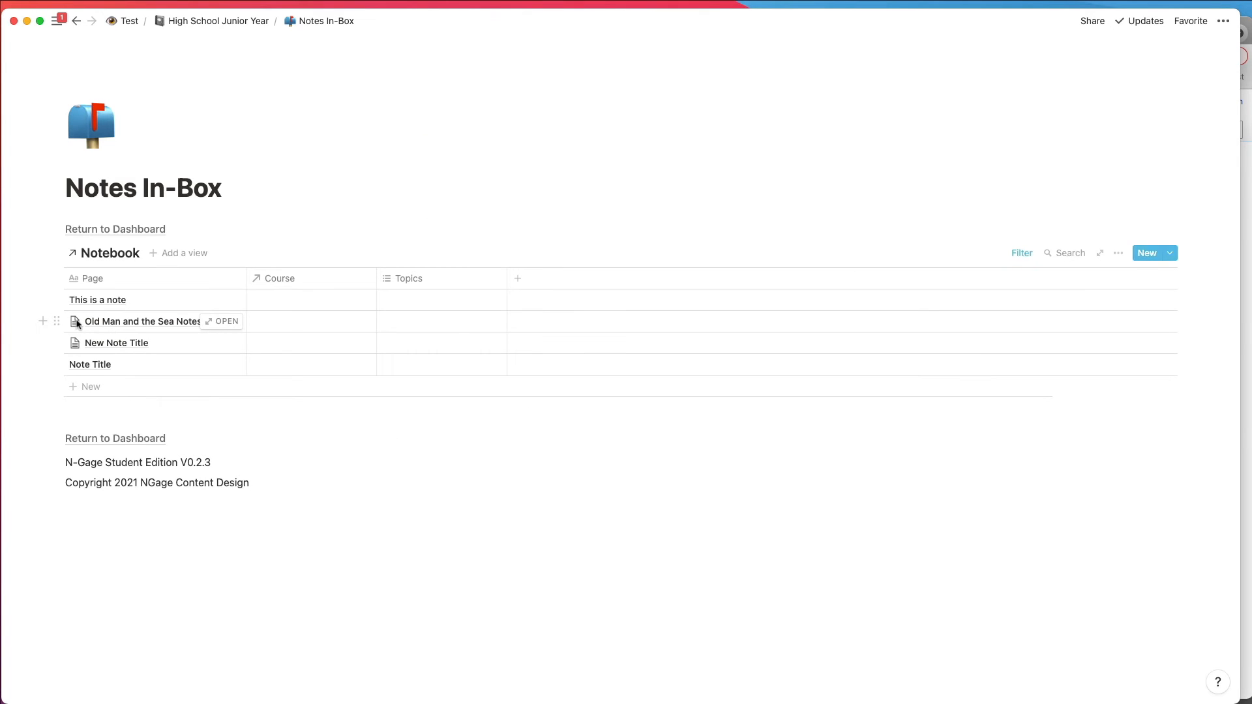
Step: Assign the Old Man and the Sea Notes entry to the American Literature course
left_click(283, 322)
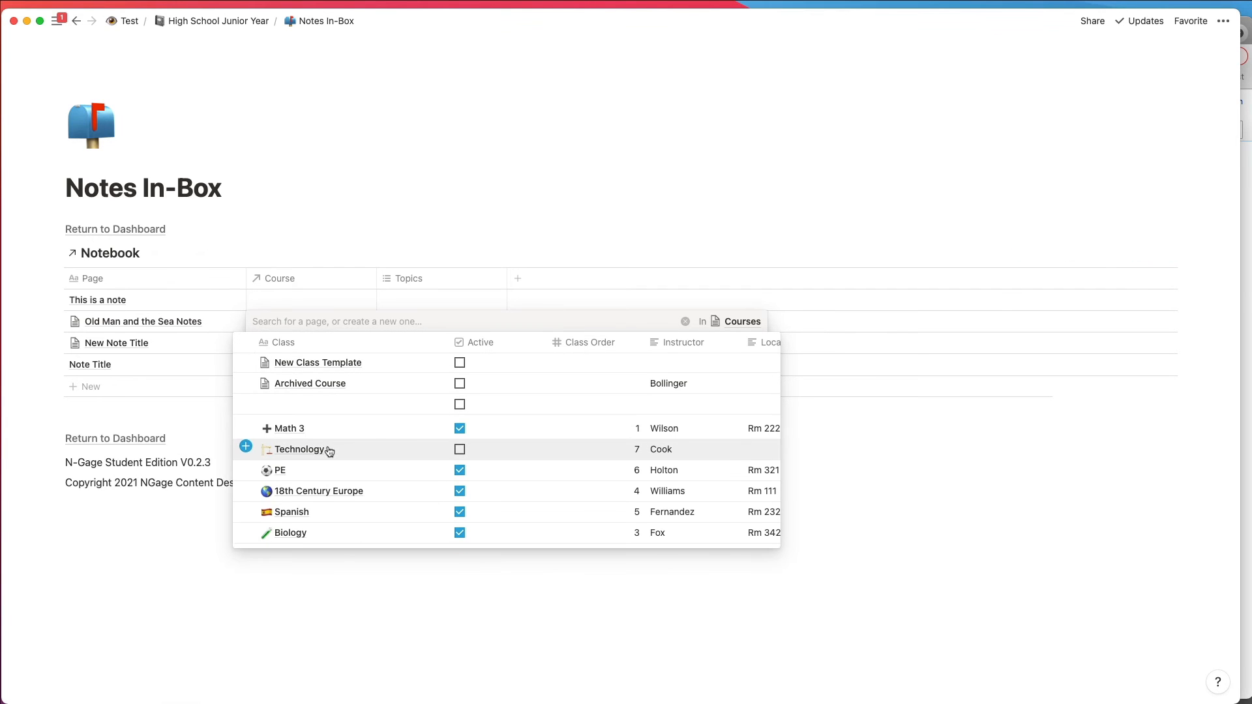
scroll(330, 450, "down", 1)
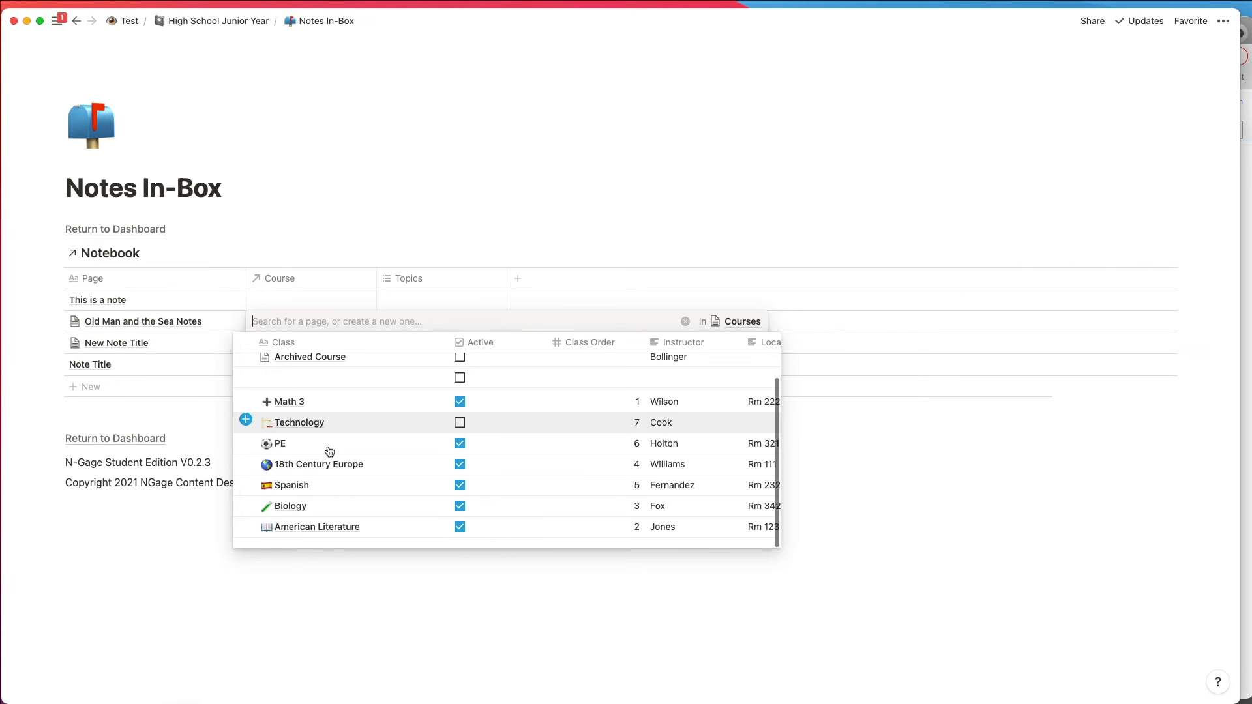
left_click(317, 529)
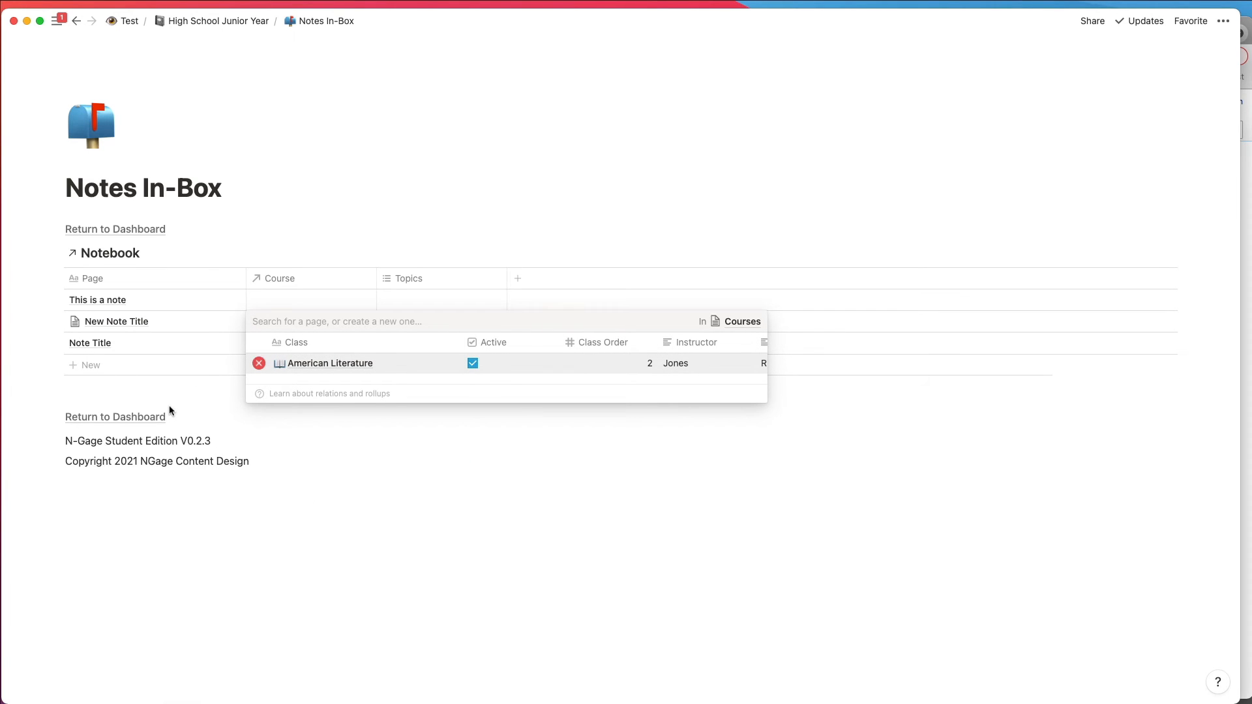
left_click(42, 296)
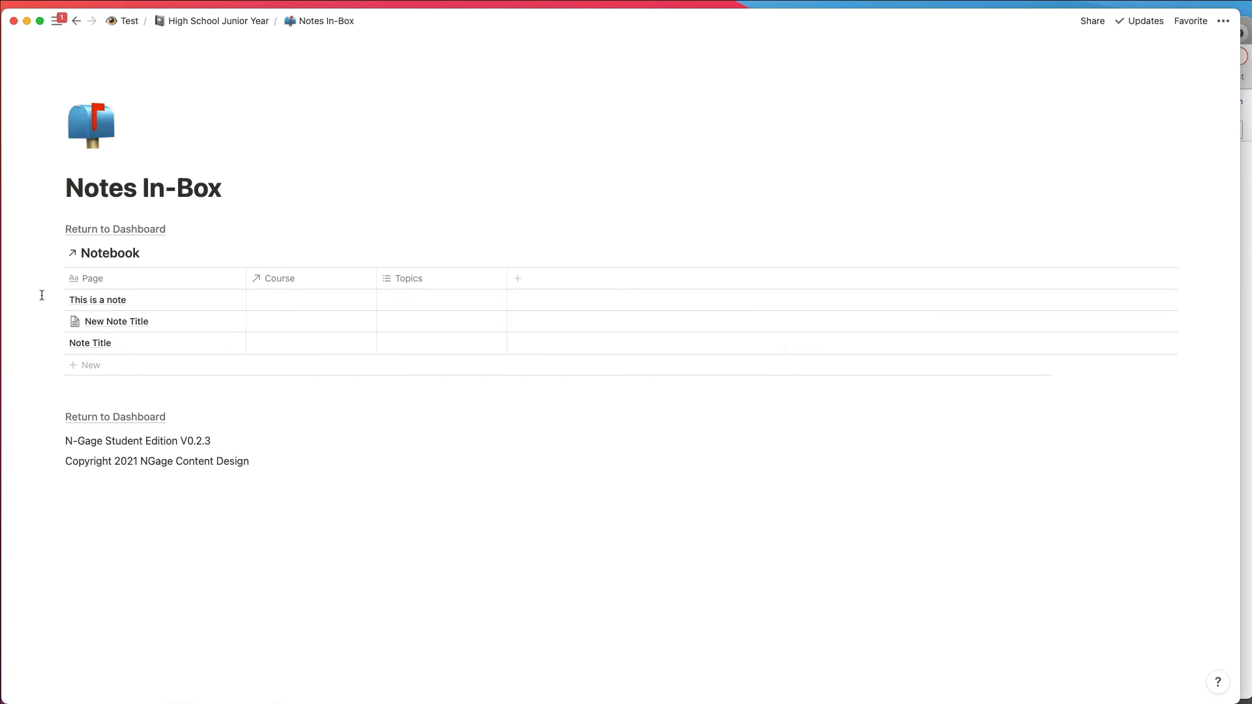
Step: Return to the dashboard and view Old Man and the Sea Notes from the American Literature course page
left_click(120, 230)
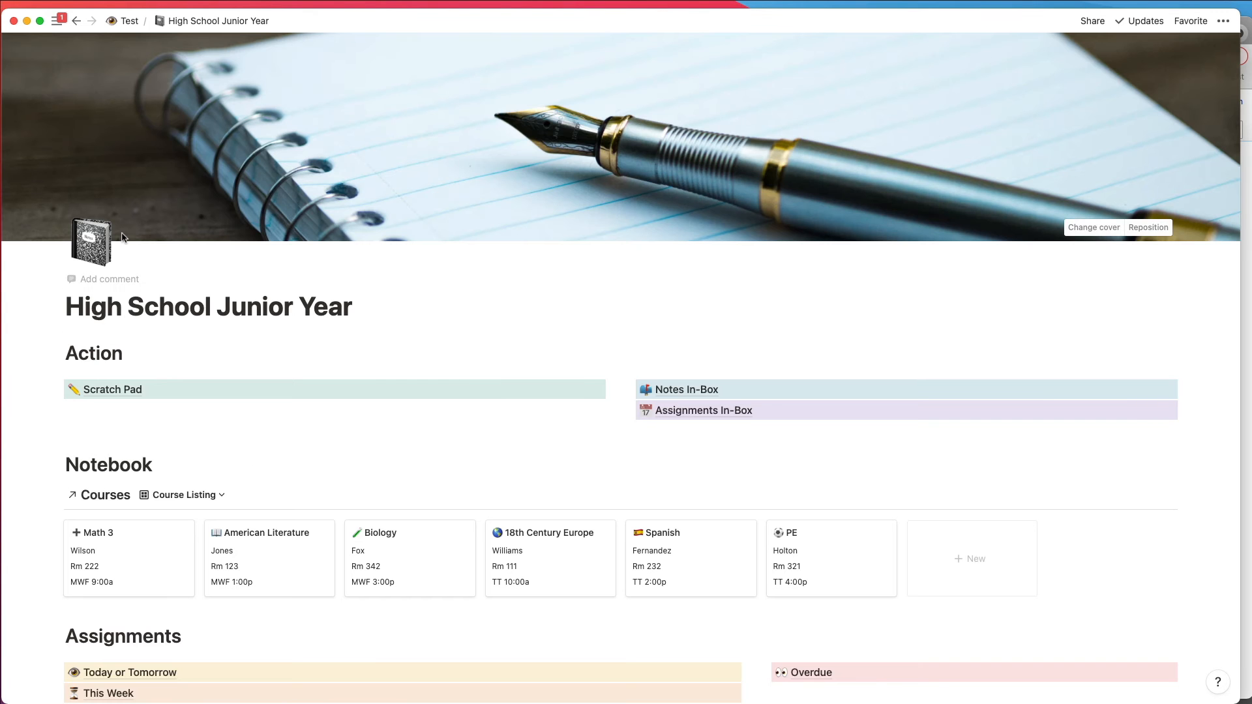
left_click(281, 553)
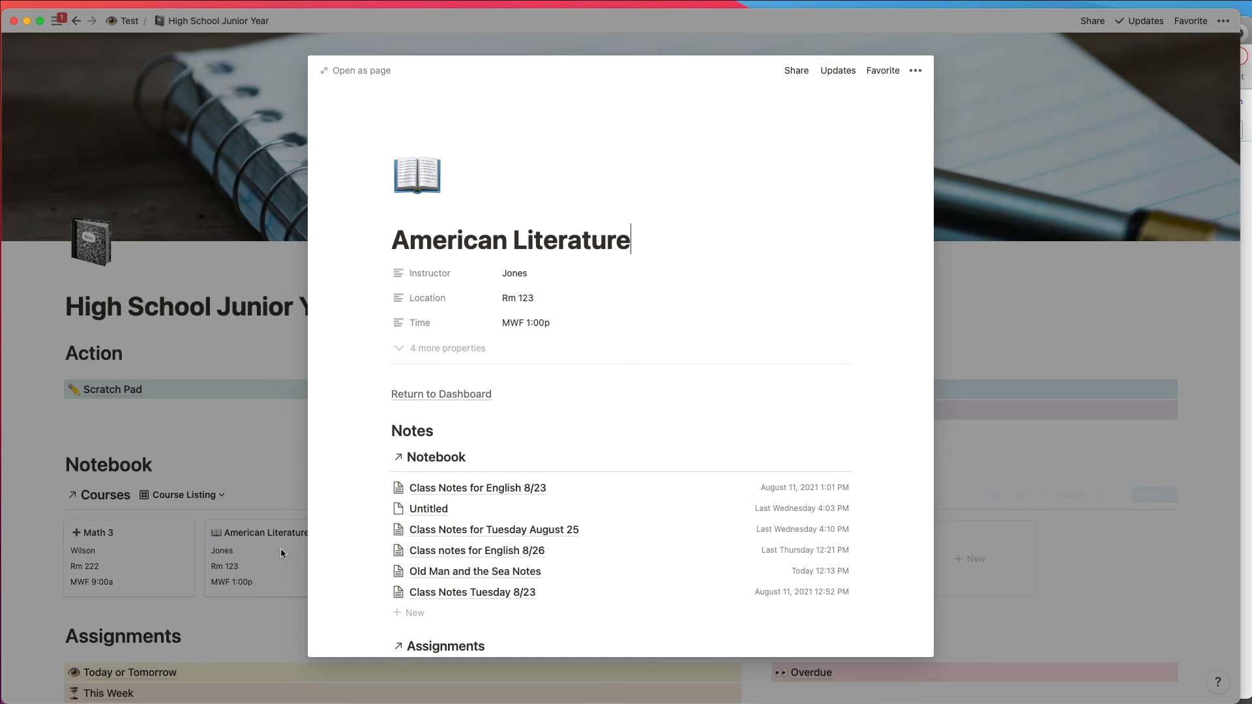
left_click(453, 573)
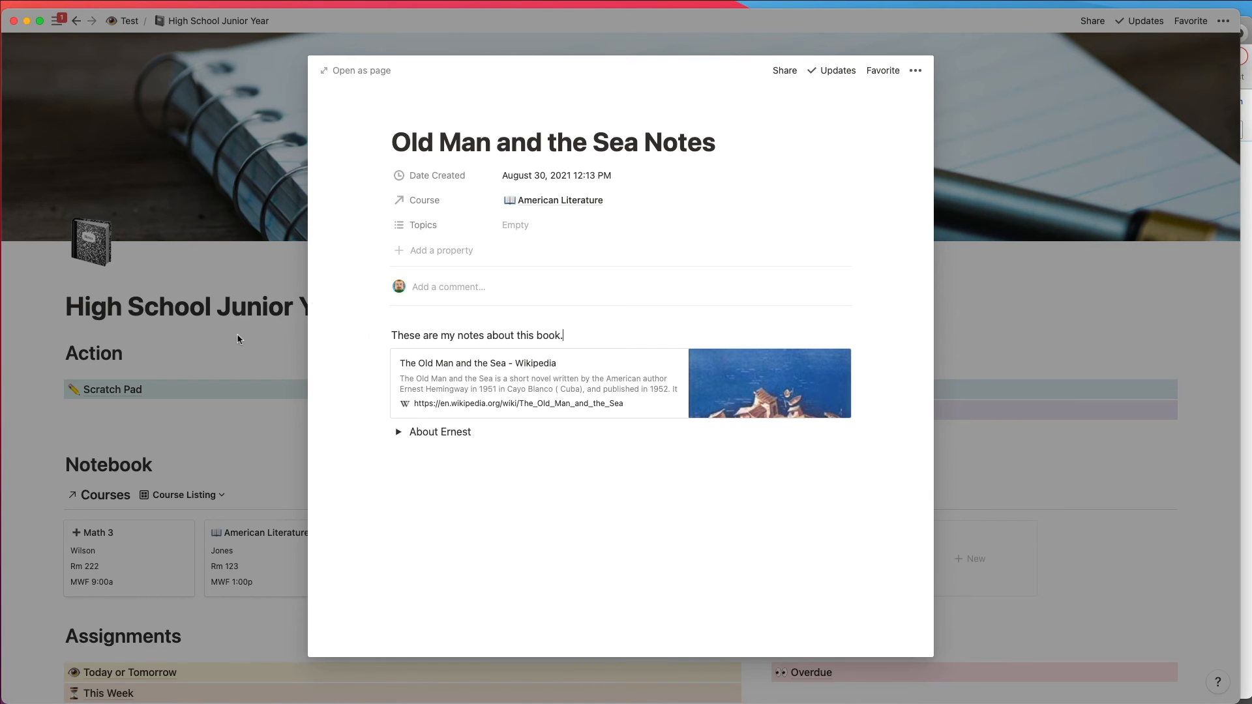
left_click(219, 355)
Step: Open the Scratch Pad and move the Math Notes toggle to the Notebook under Test / Inner Workings
left_click(178, 391)
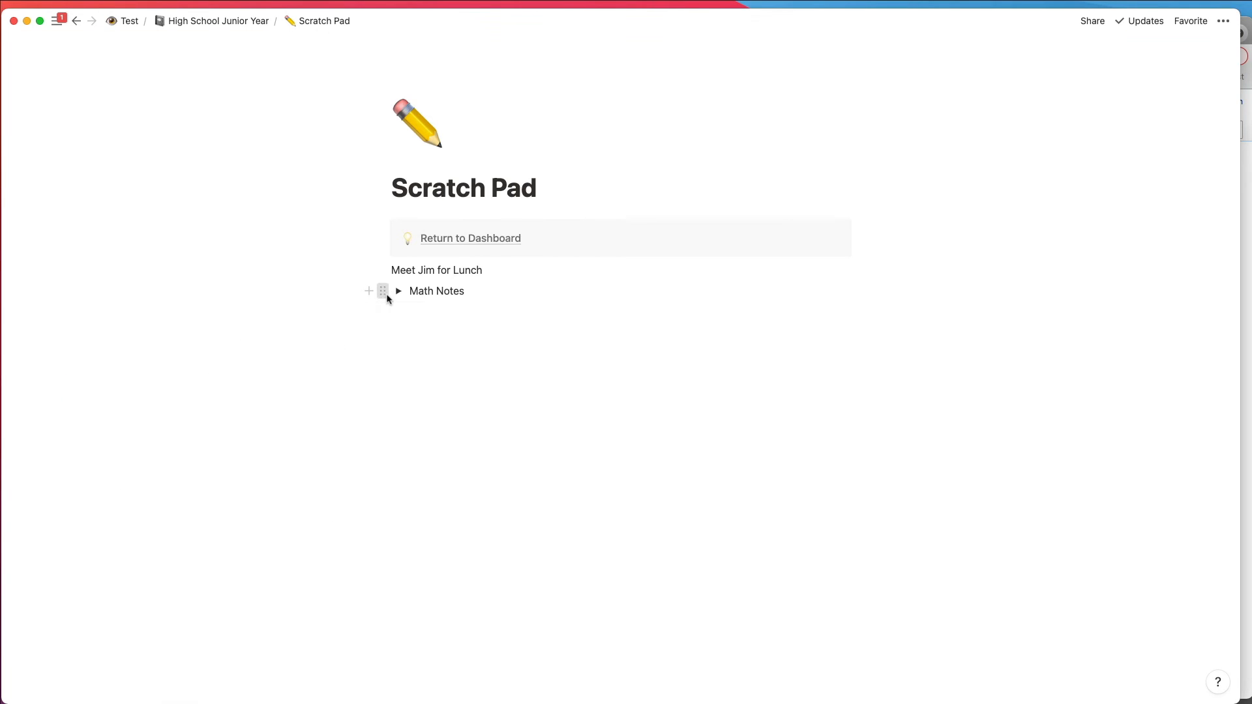
left_click(385, 295)
left_click(261, 312)
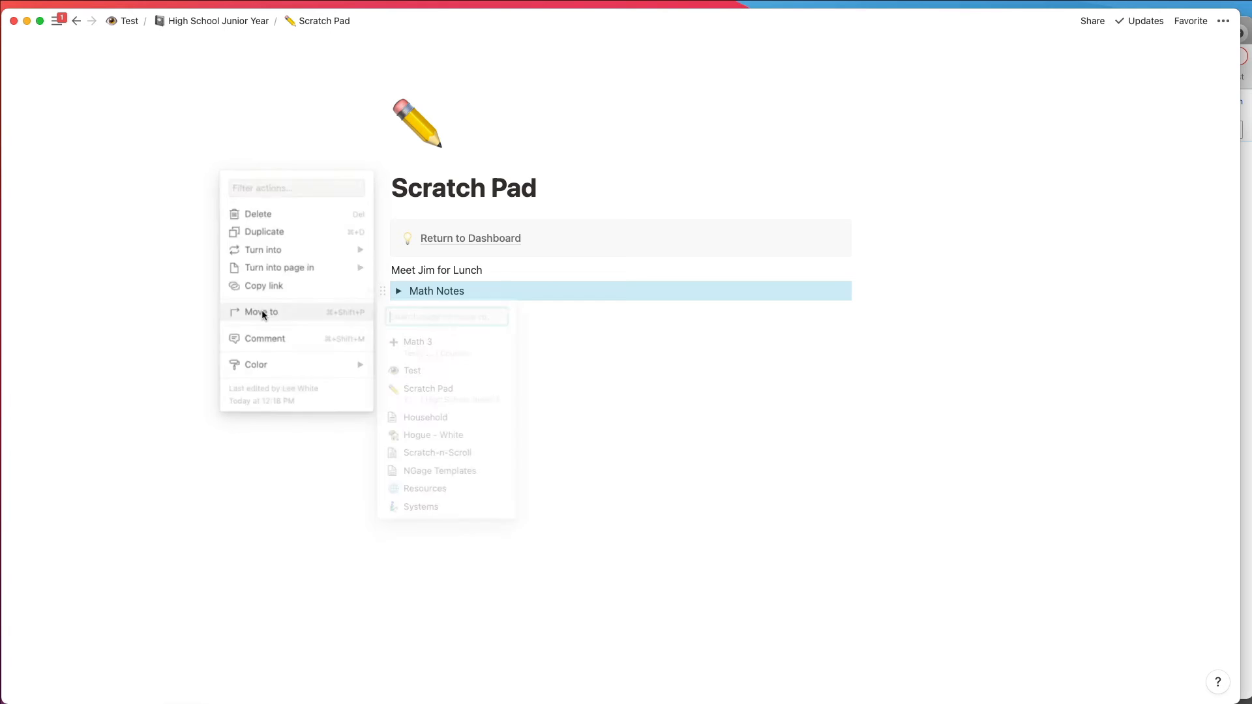
type("No")
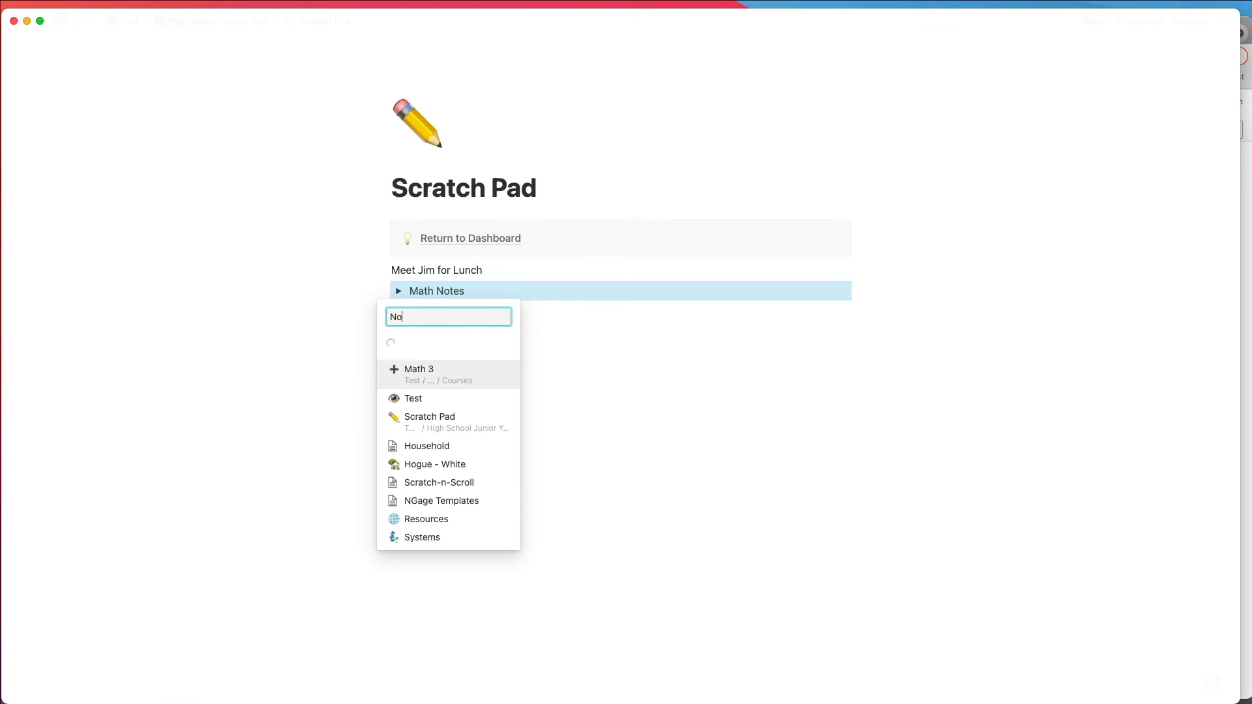
type("tebook")
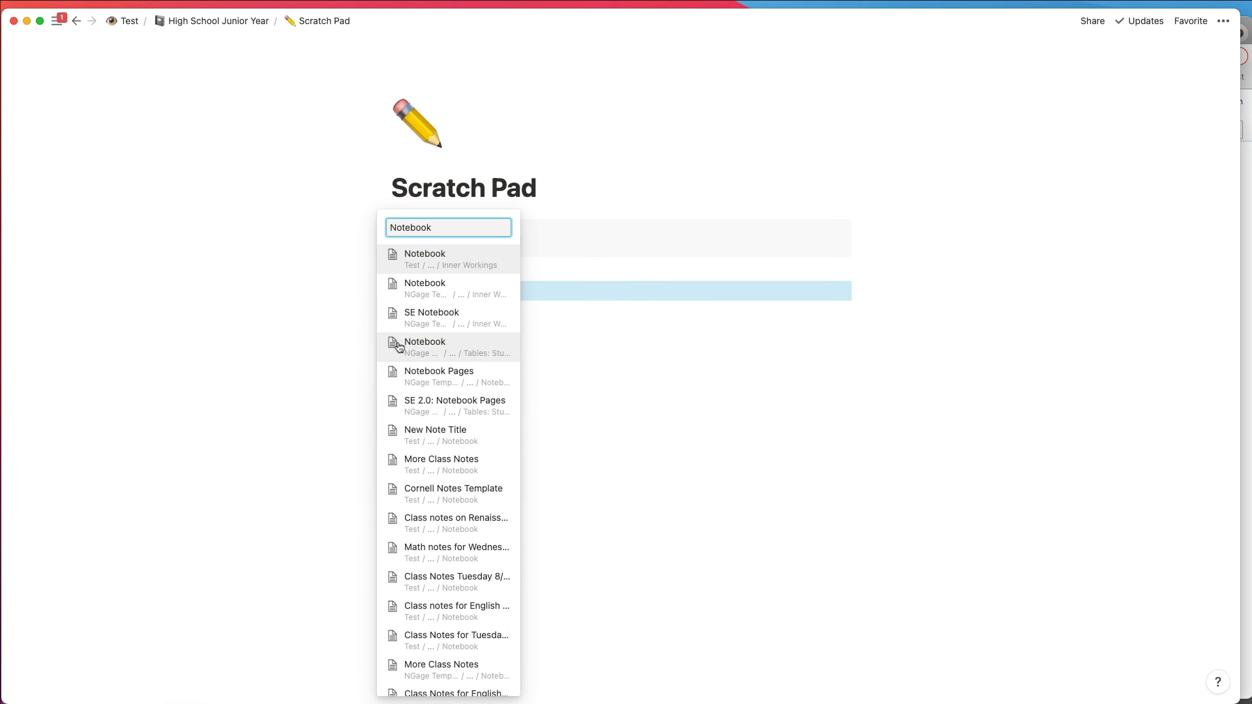
left_click(427, 269)
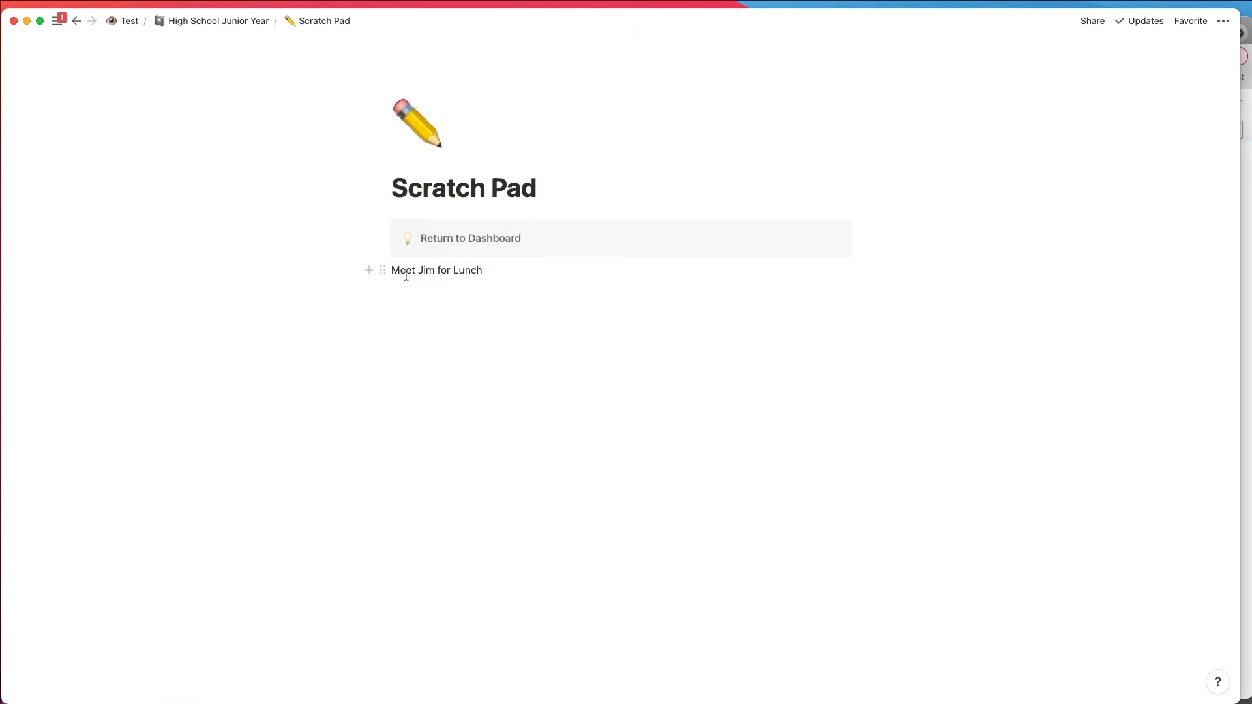
Step: Go through the dashboard to the Notes In-Box and assign Math Notes to the Math 3 course
left_click(442, 245)
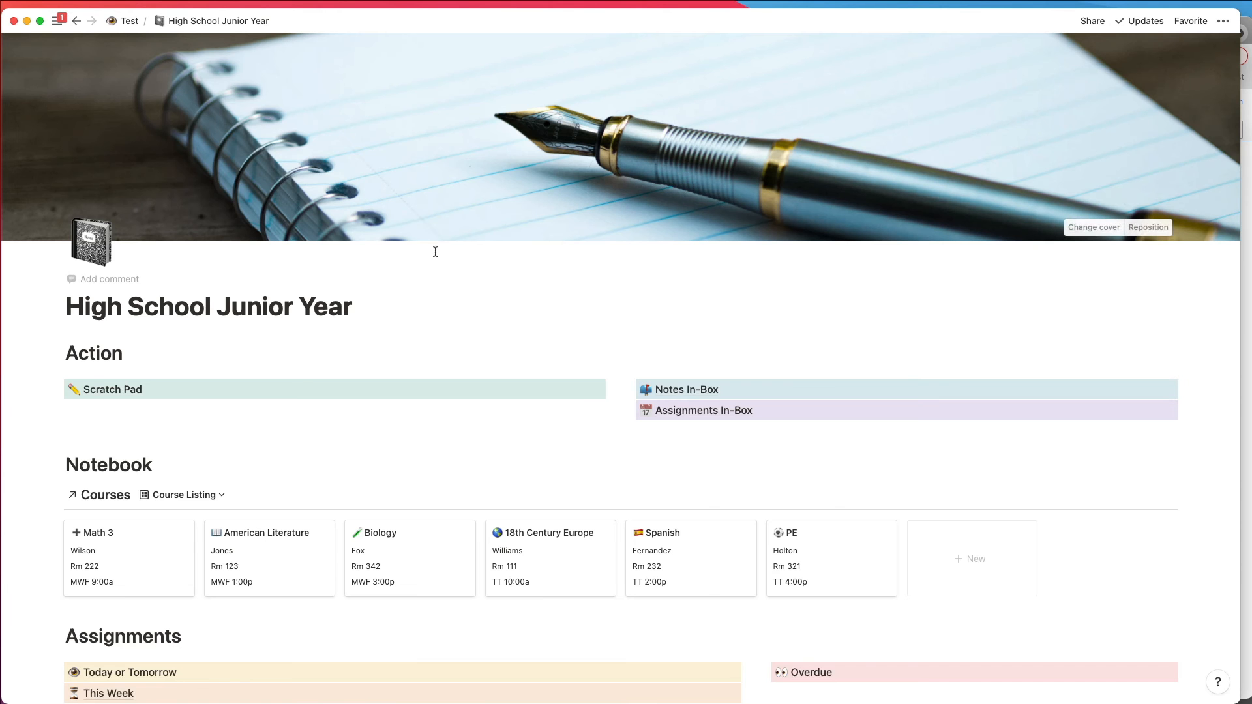
left_click(685, 393)
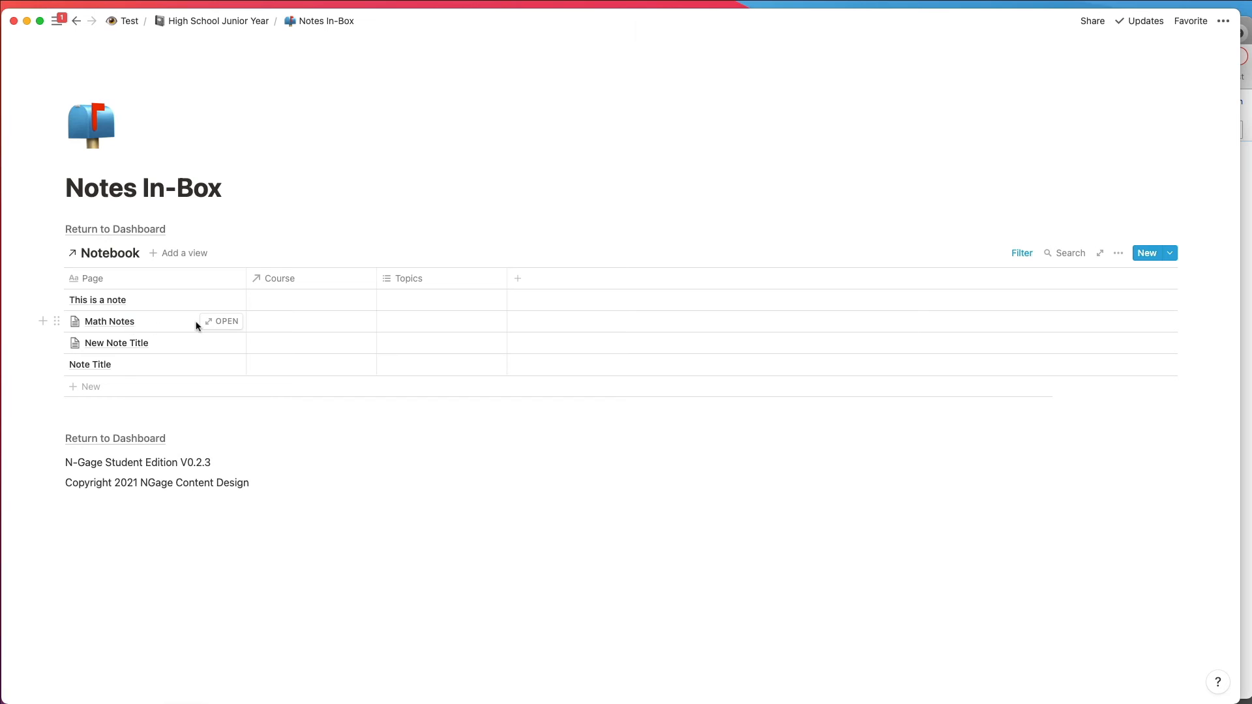
left_click(282, 324)
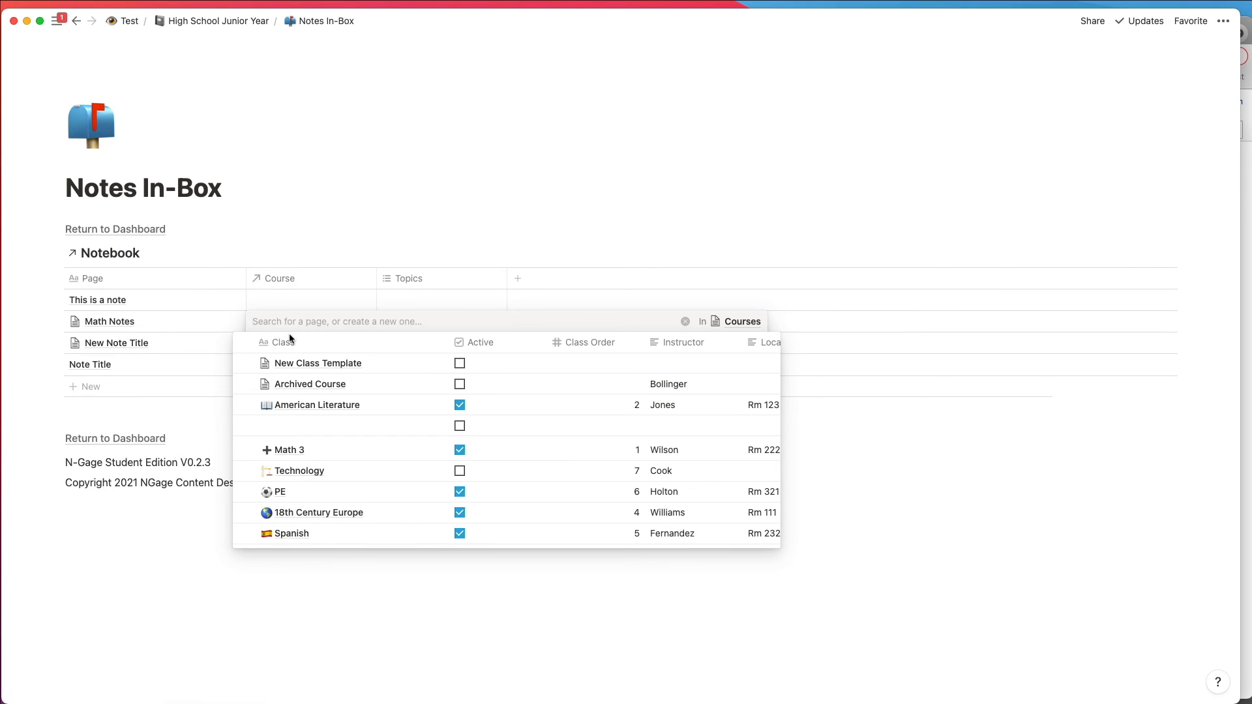
left_click(290, 451)
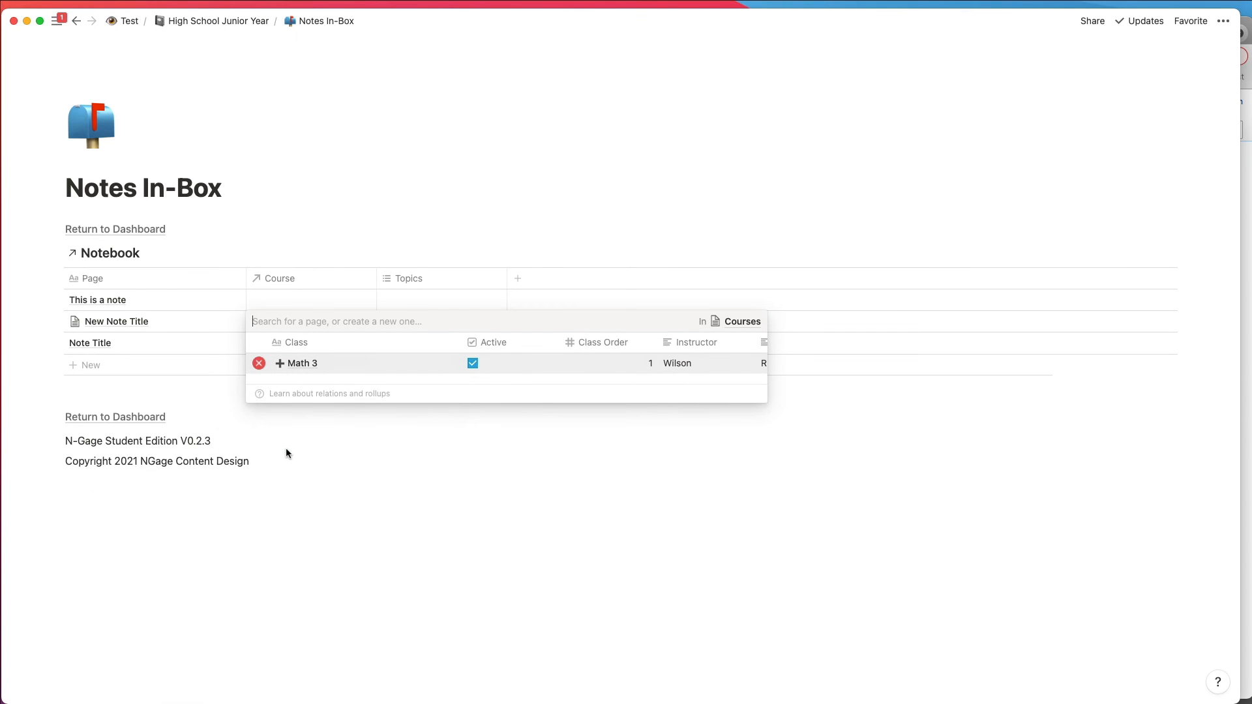
left_click(286, 447)
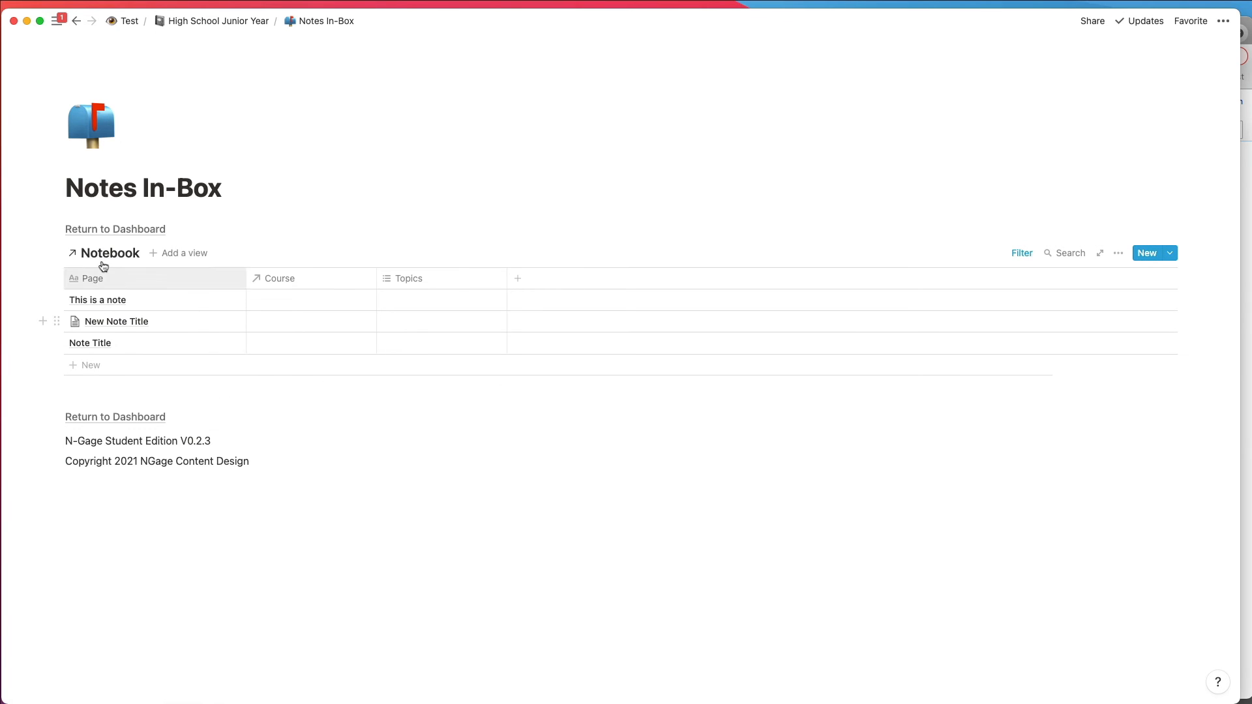
Step: Return to the dashboard, view the Math Notes page from the Math 3 course, and close it
left_click(111, 235)
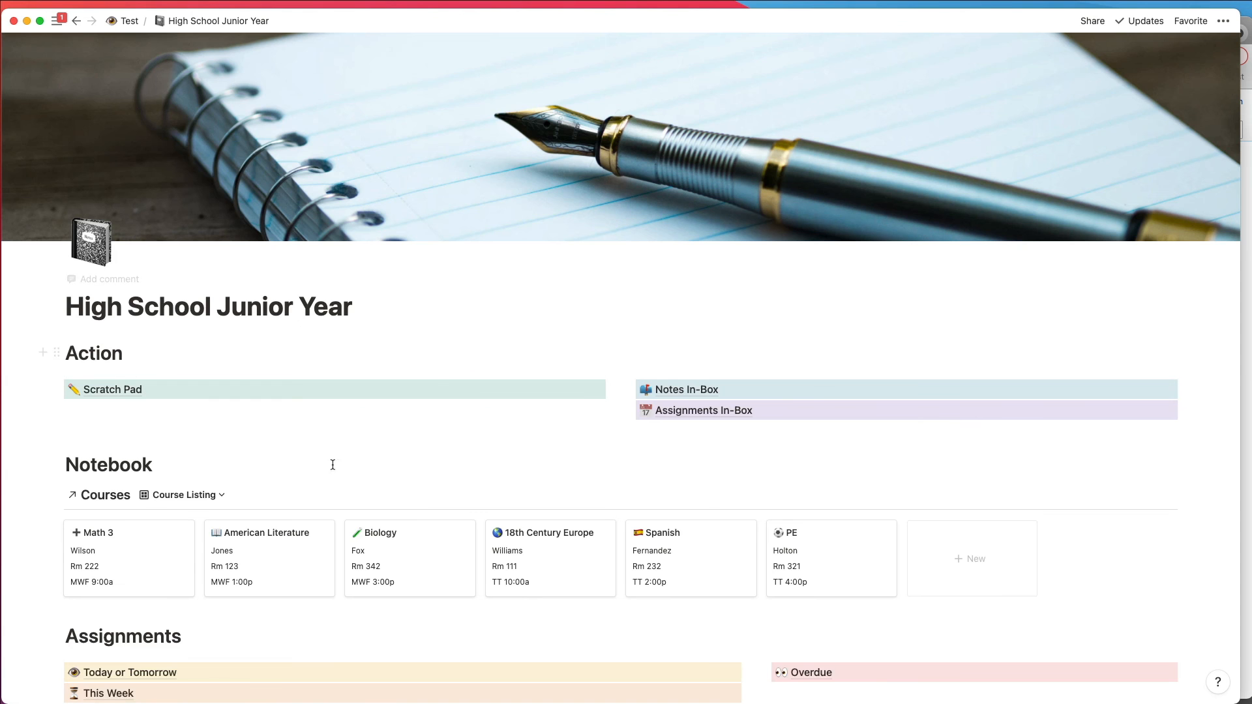
left_click(132, 558)
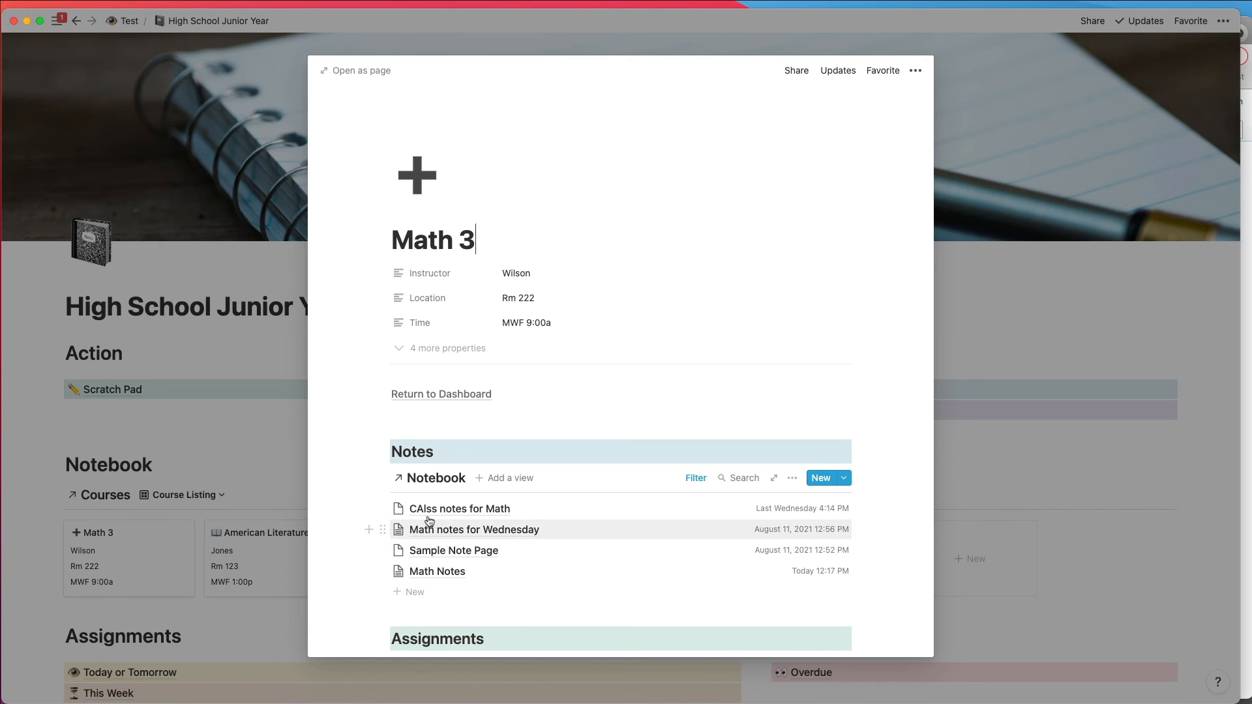
left_click(429, 571)
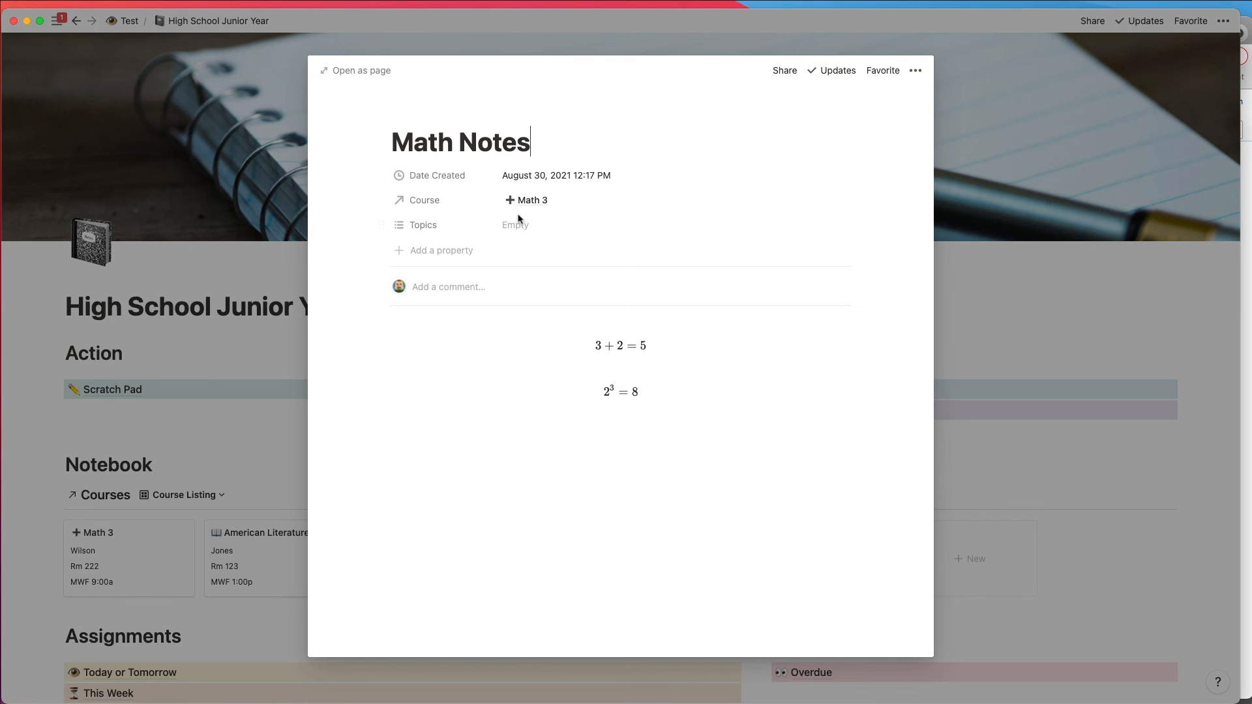
left_click(270, 214)
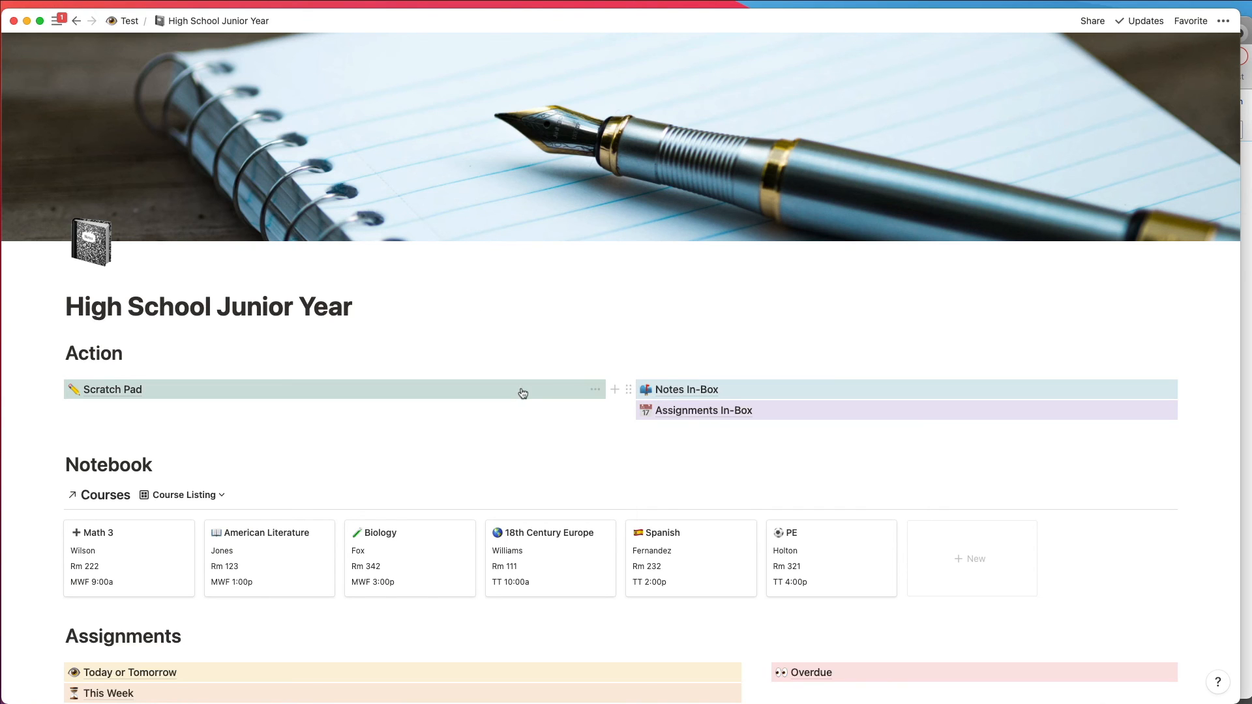
Step: Open the Scratch Pad and add the line "Read page 23" below the lunch reminder
left_click(140, 393)
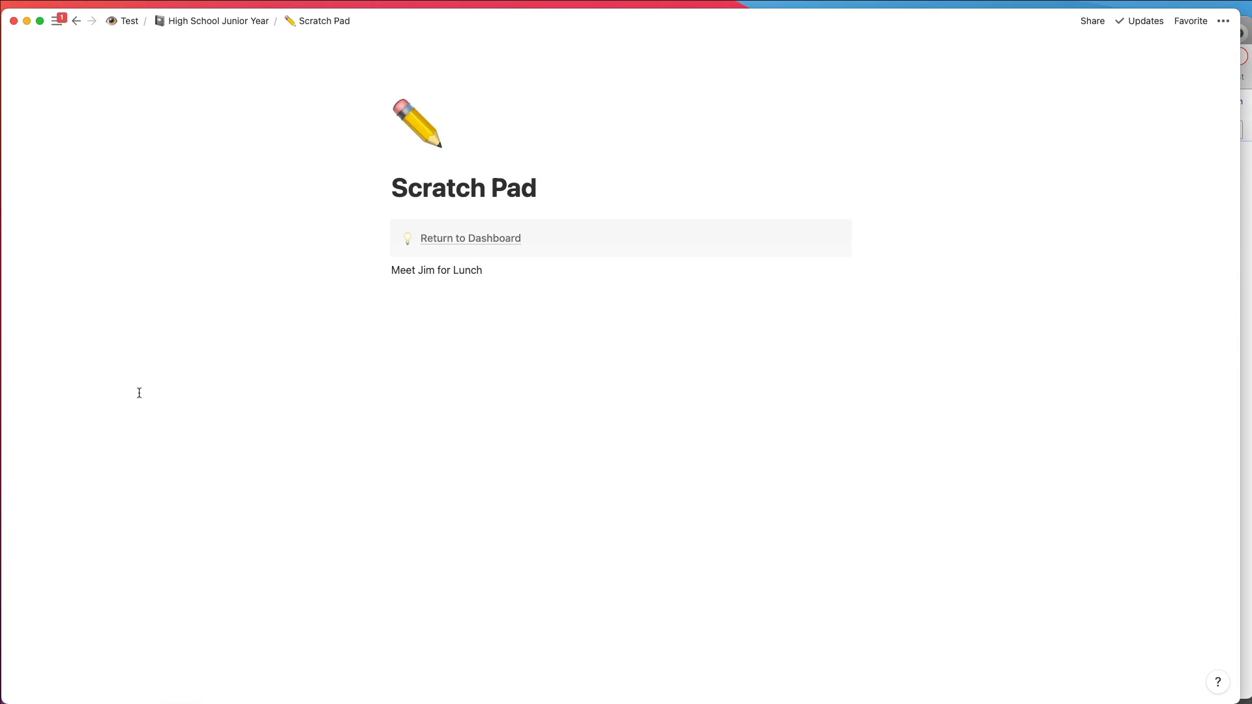
left_click(411, 328)
type("Read ")
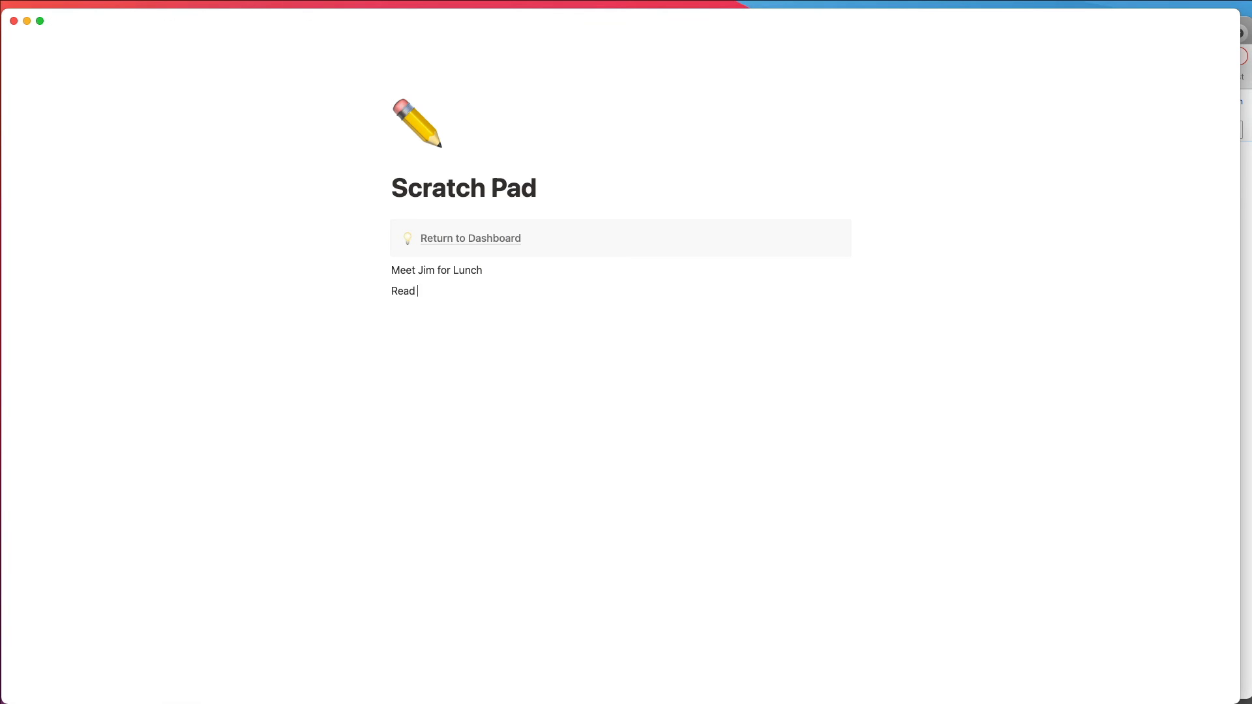
type("page 23")
Step: Move the "Read page 23" line to the Assignments database under Test / Inner Workings
left_click(384, 292)
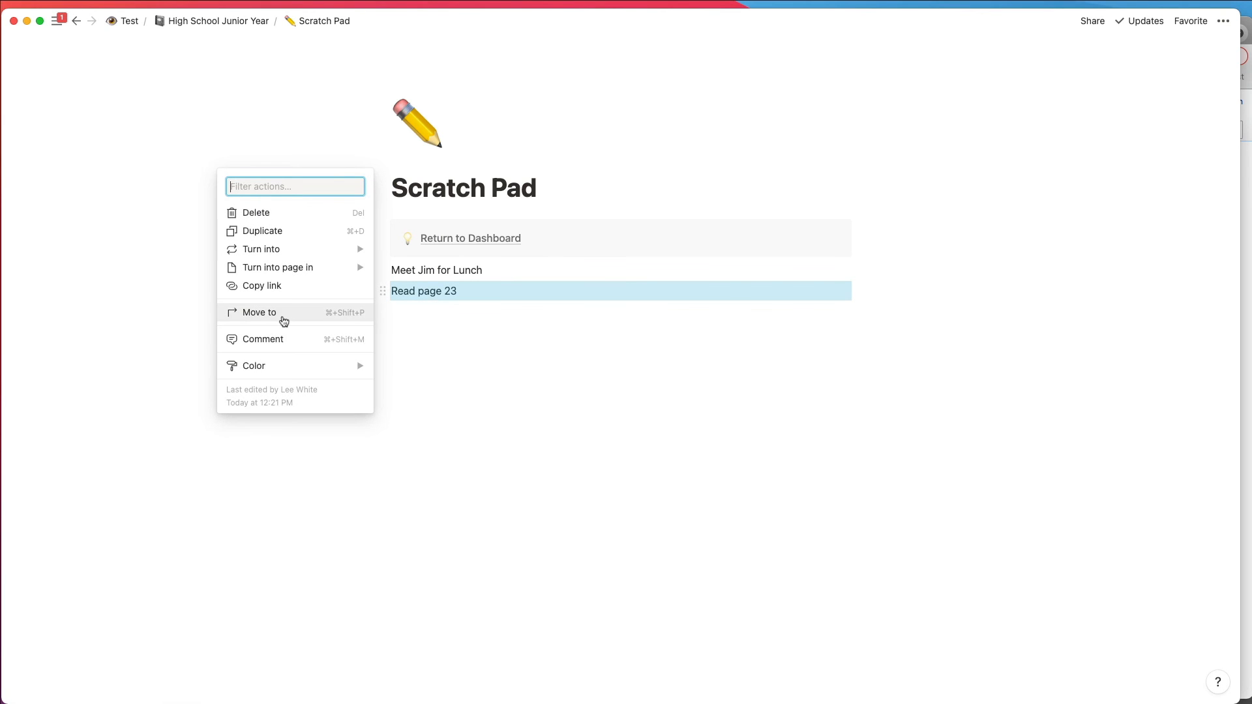
left_click(283, 316)
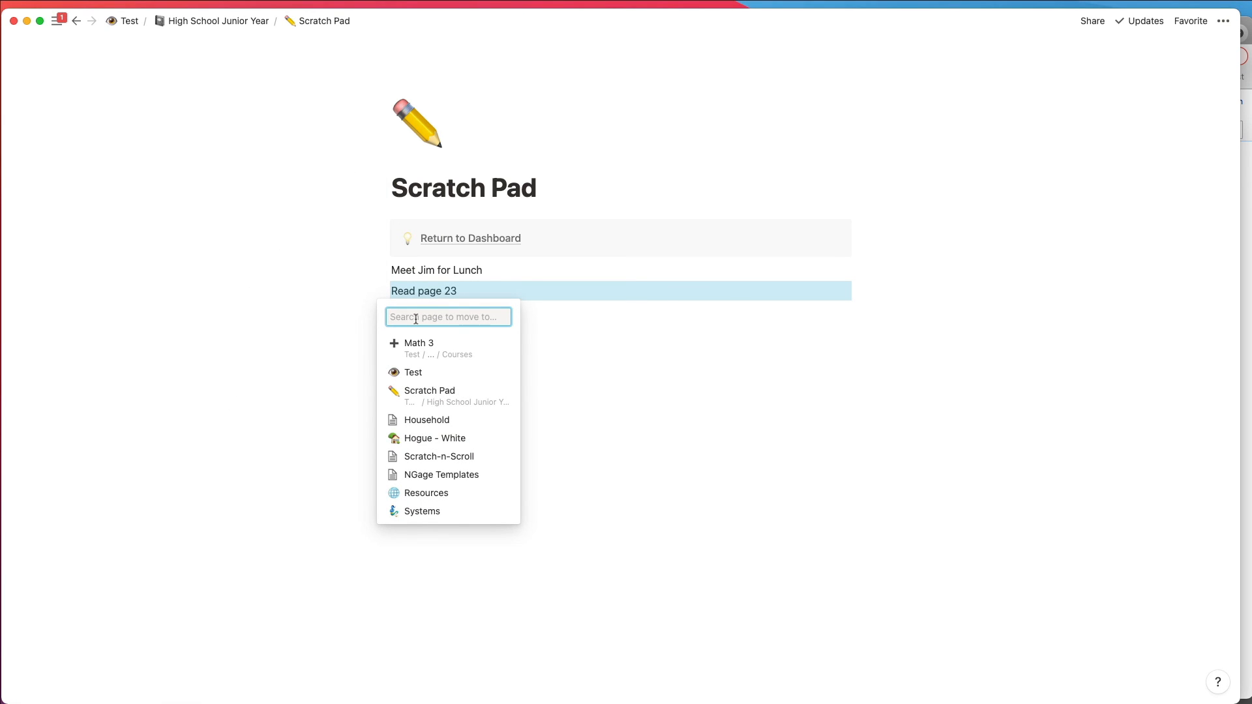
type("Assignments")
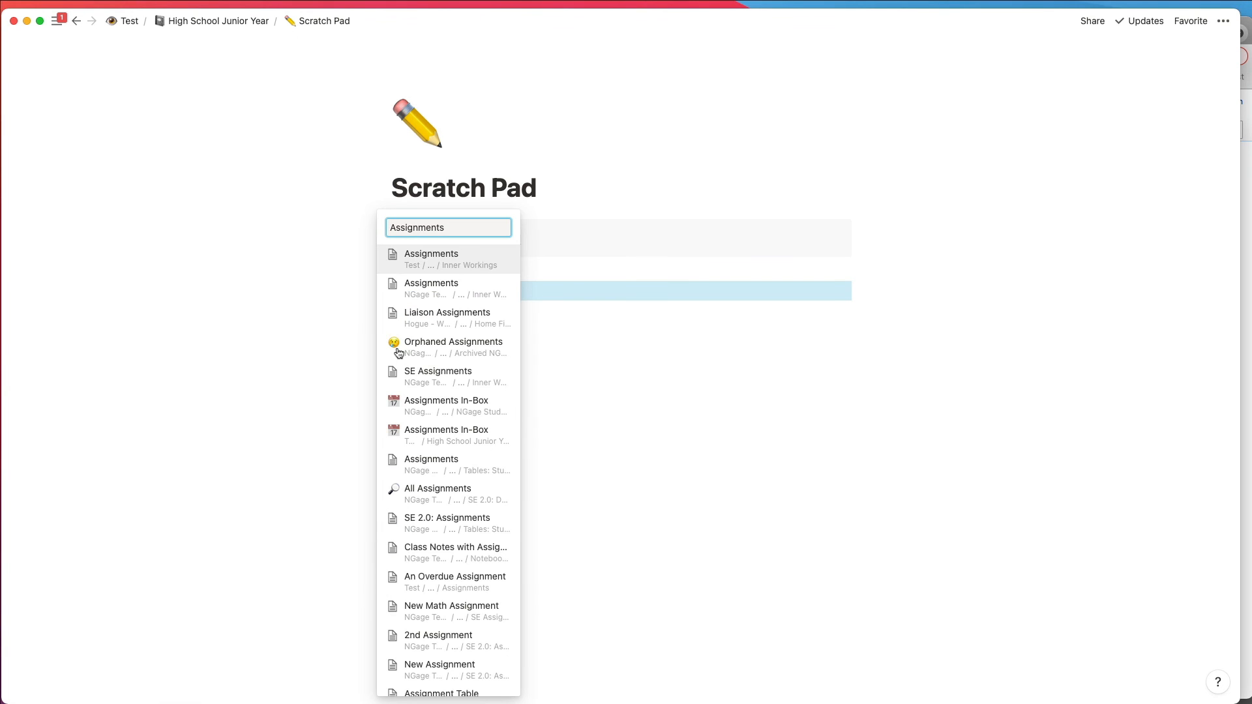
left_click(430, 263)
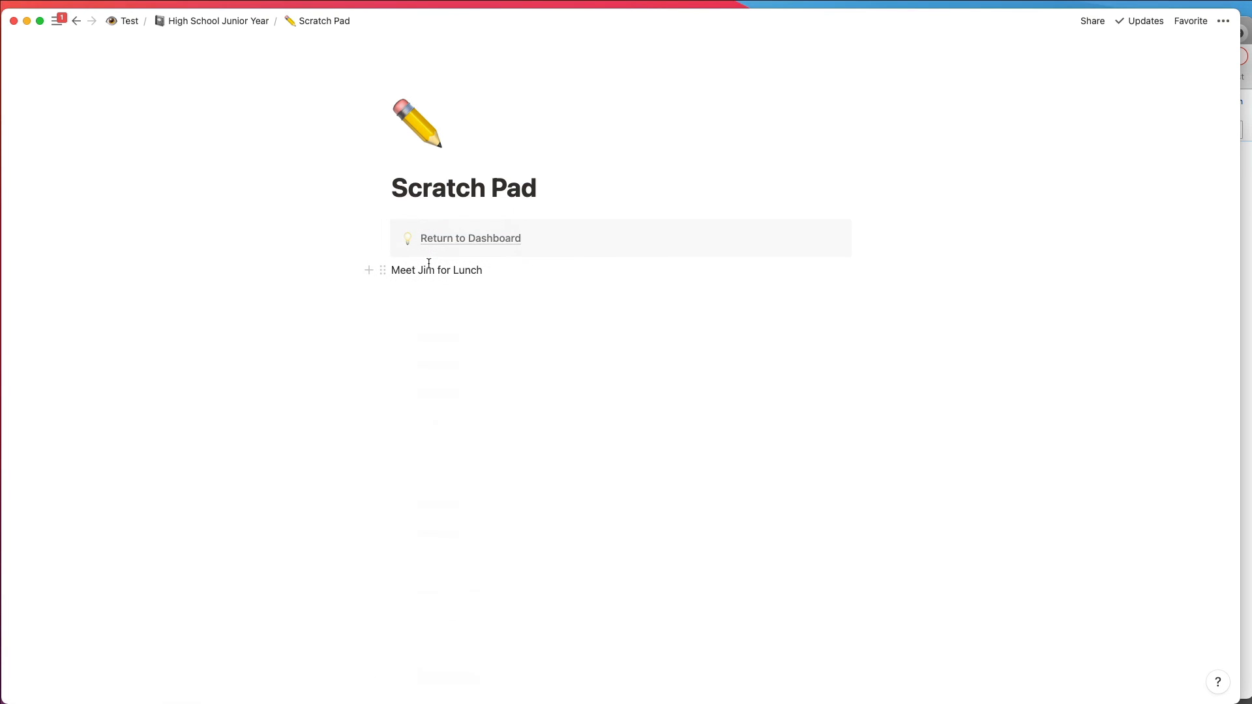
Step: Go through the dashboard to the Assignments In-Box and assign "Read page 23" to the American Literature course
left_click(438, 238)
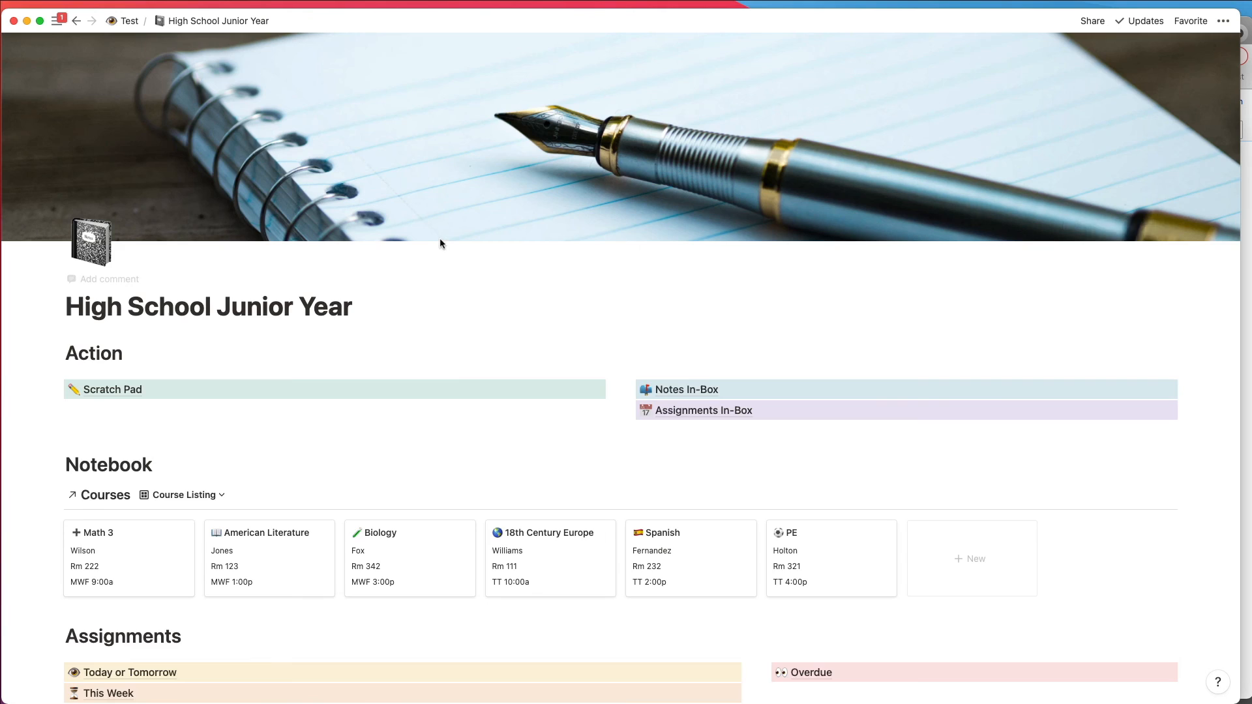
left_click(683, 411)
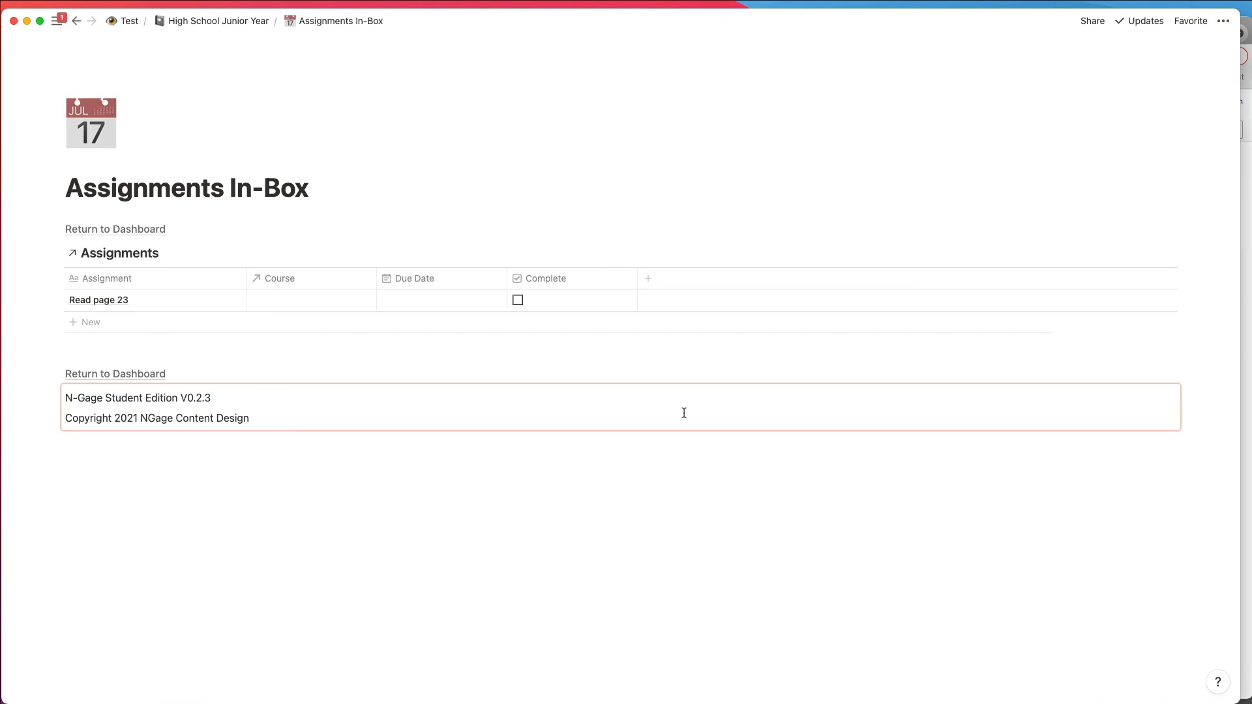
left_click(315, 303)
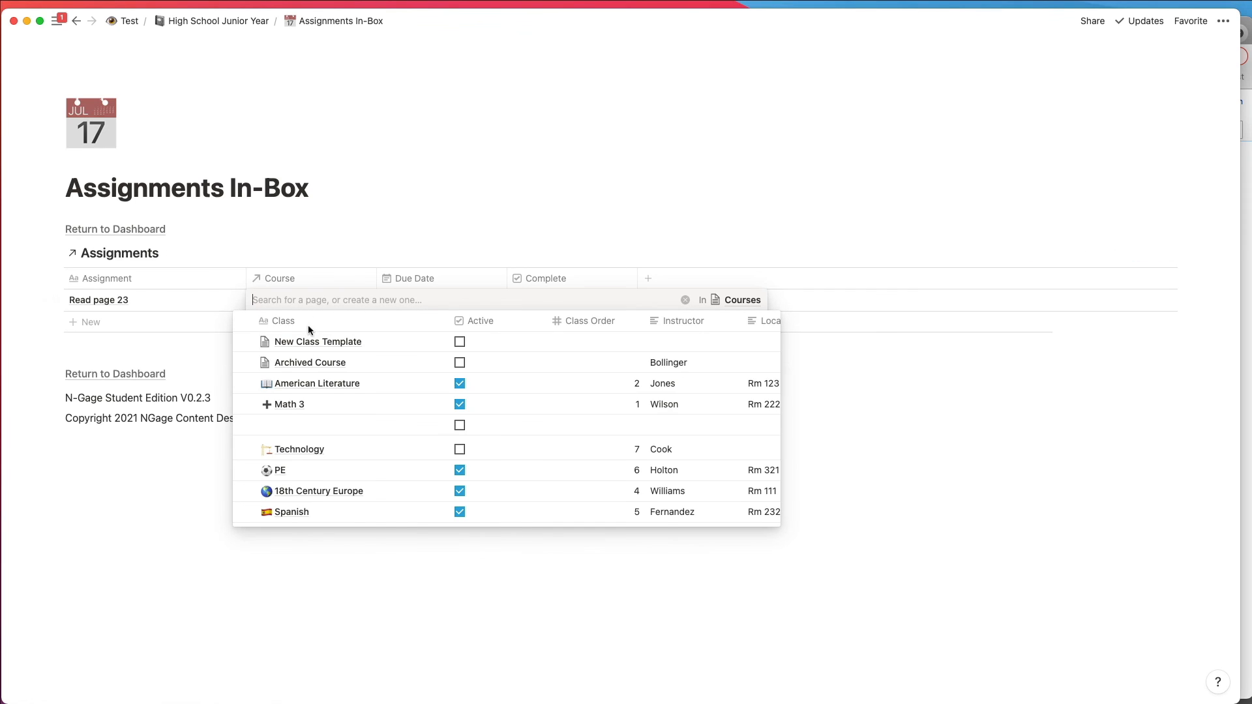
left_click(311, 389)
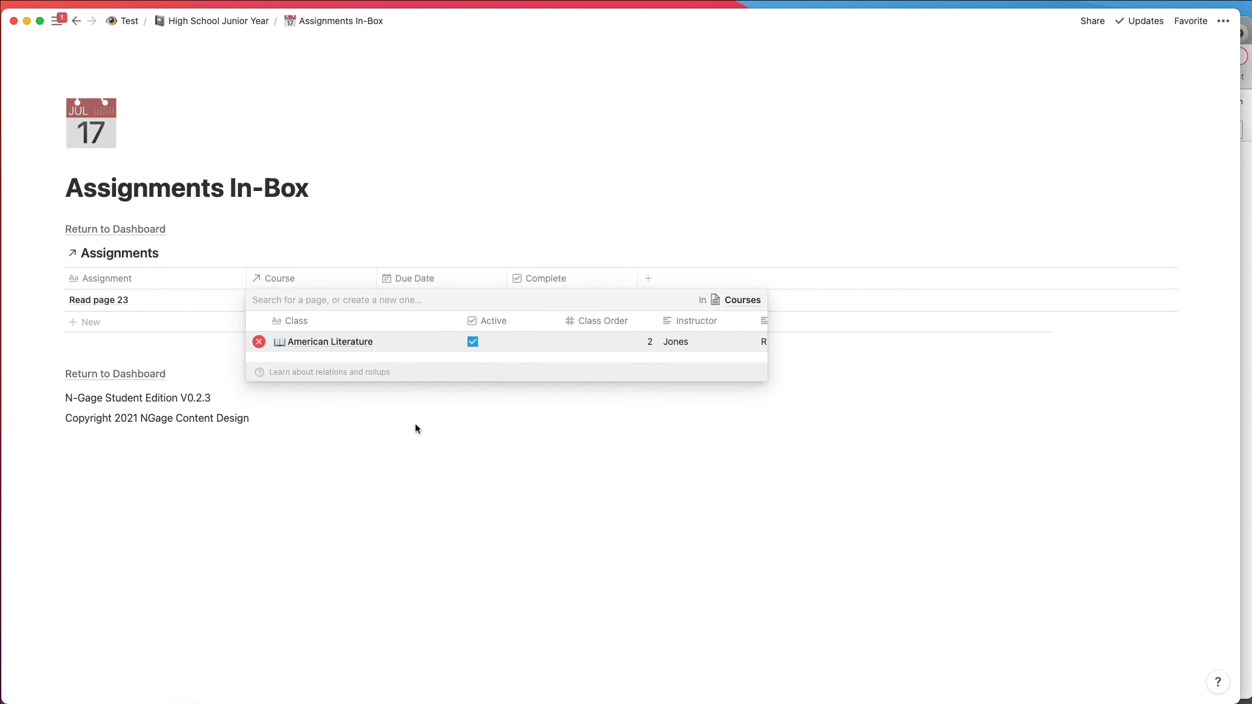
left_click(416, 429)
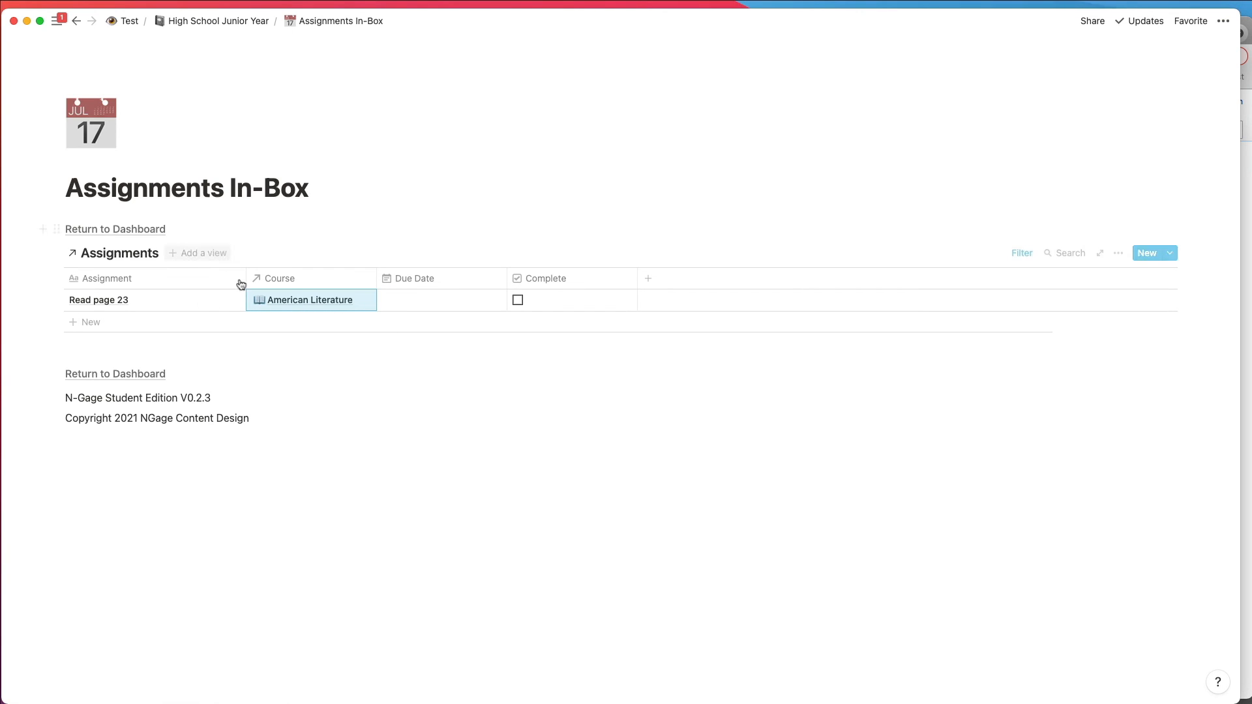
Step: Set the due date of the "Read page 23" assignment to September 2, 2021
left_click(405, 302)
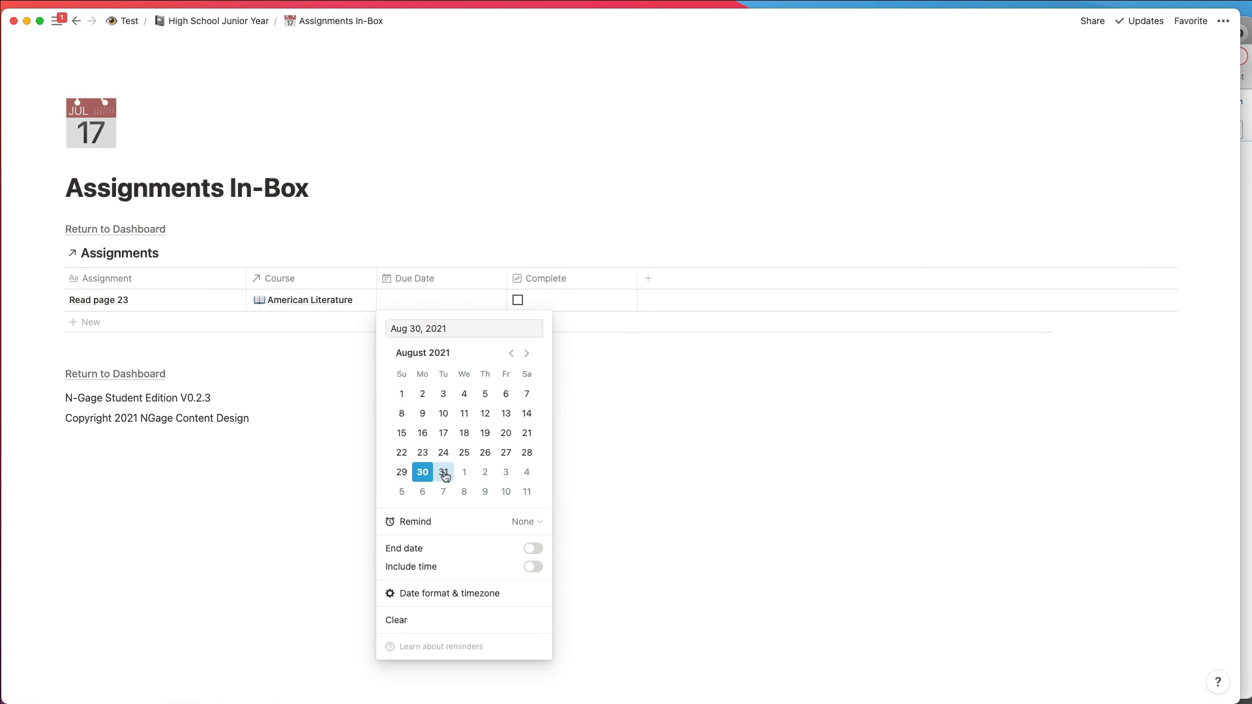
left_click(489, 478)
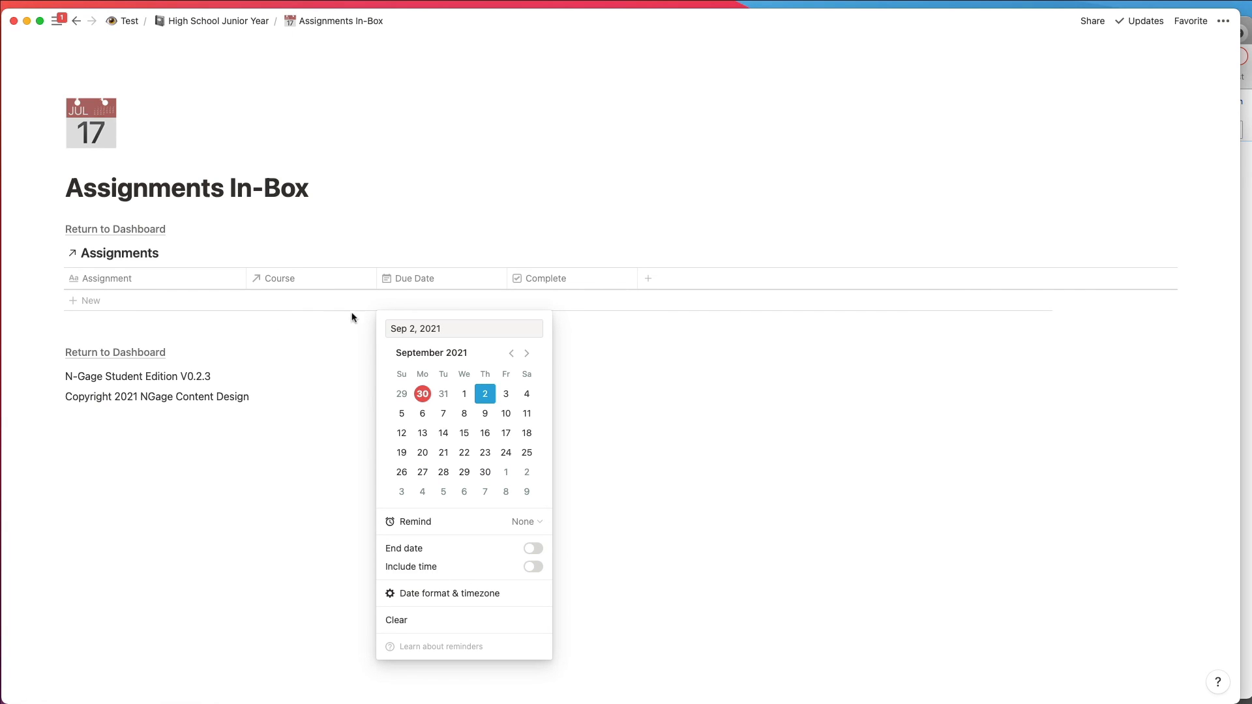
left_click(111, 234)
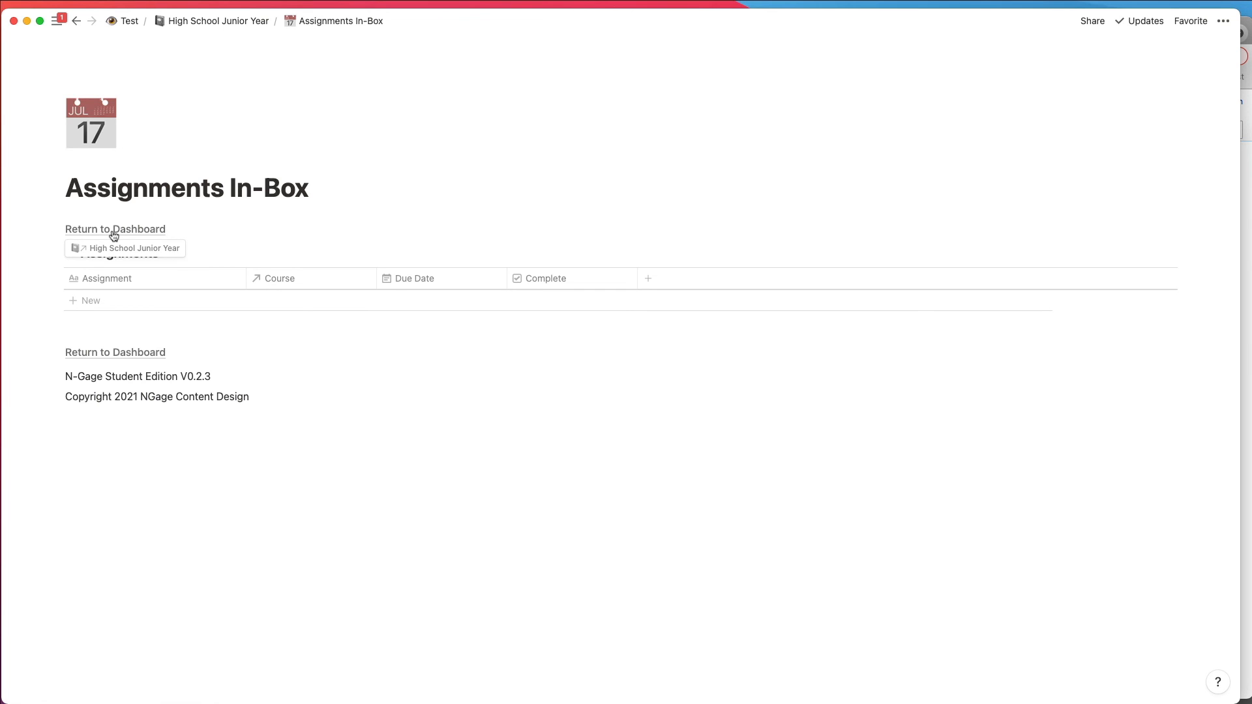
Step: Go through the dashboard to view the This Week assignments, and return to the dashboard
left_click(107, 234)
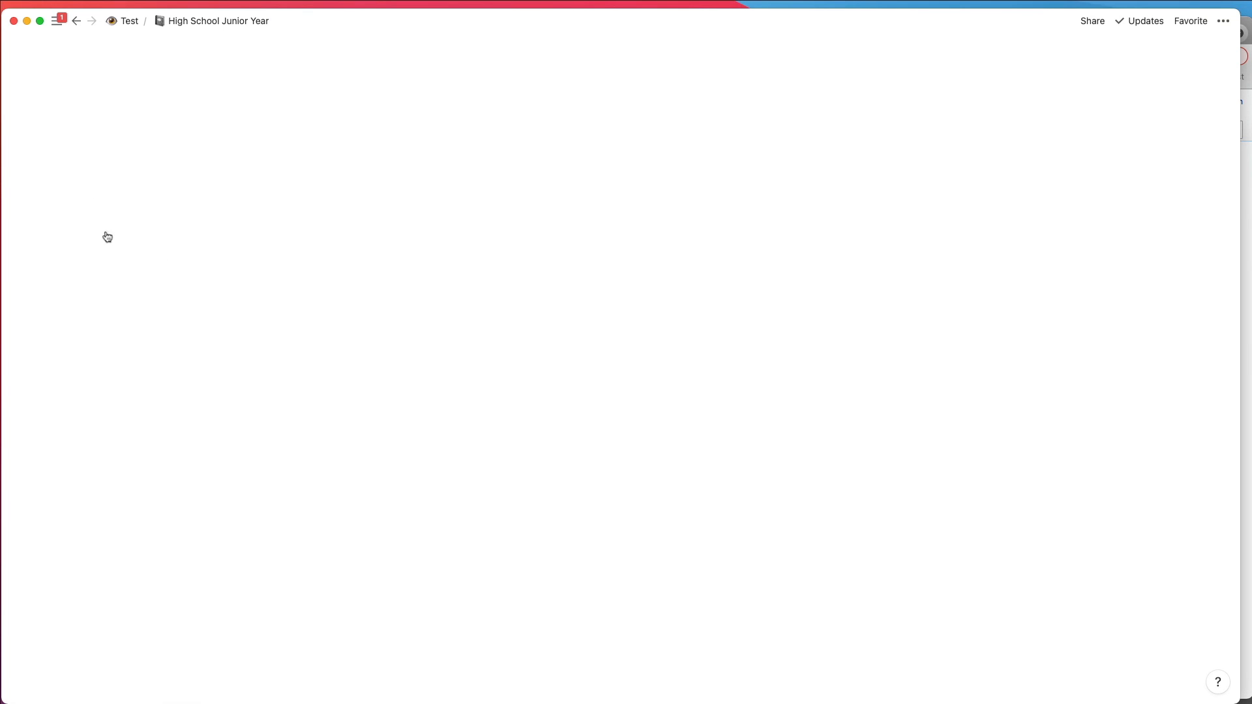
scroll(379, 478, "down", 2)
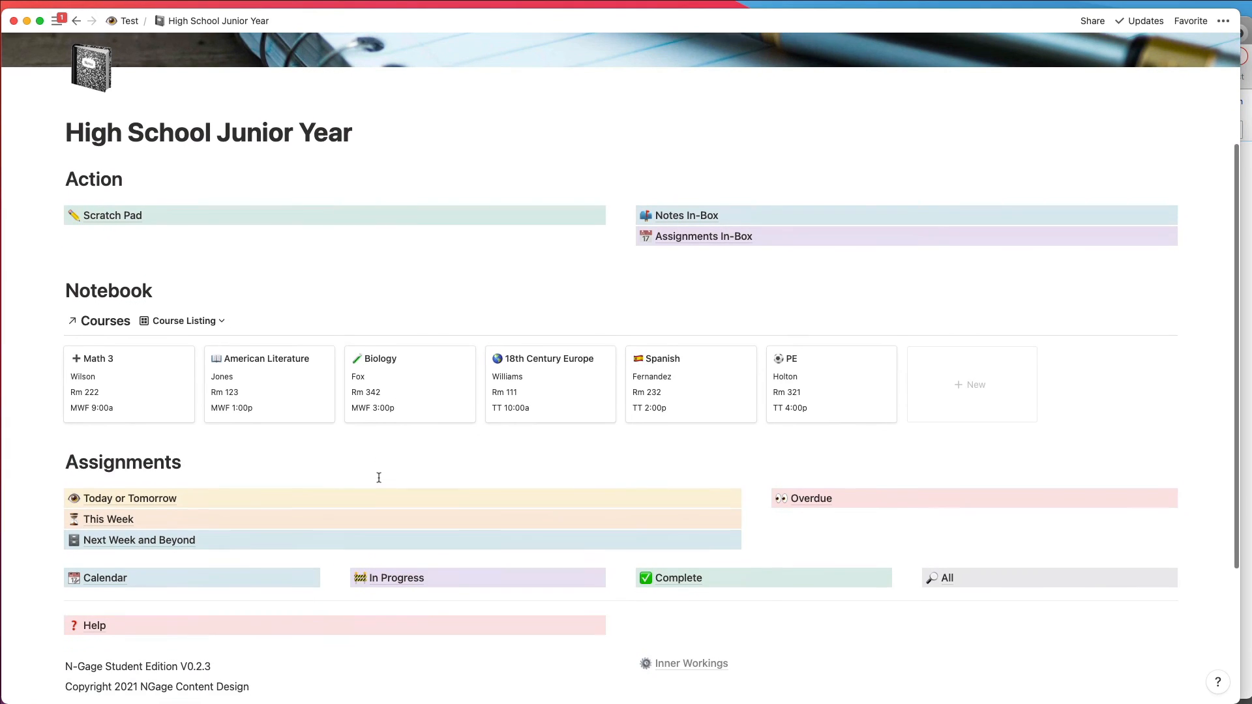
left_click(167, 518)
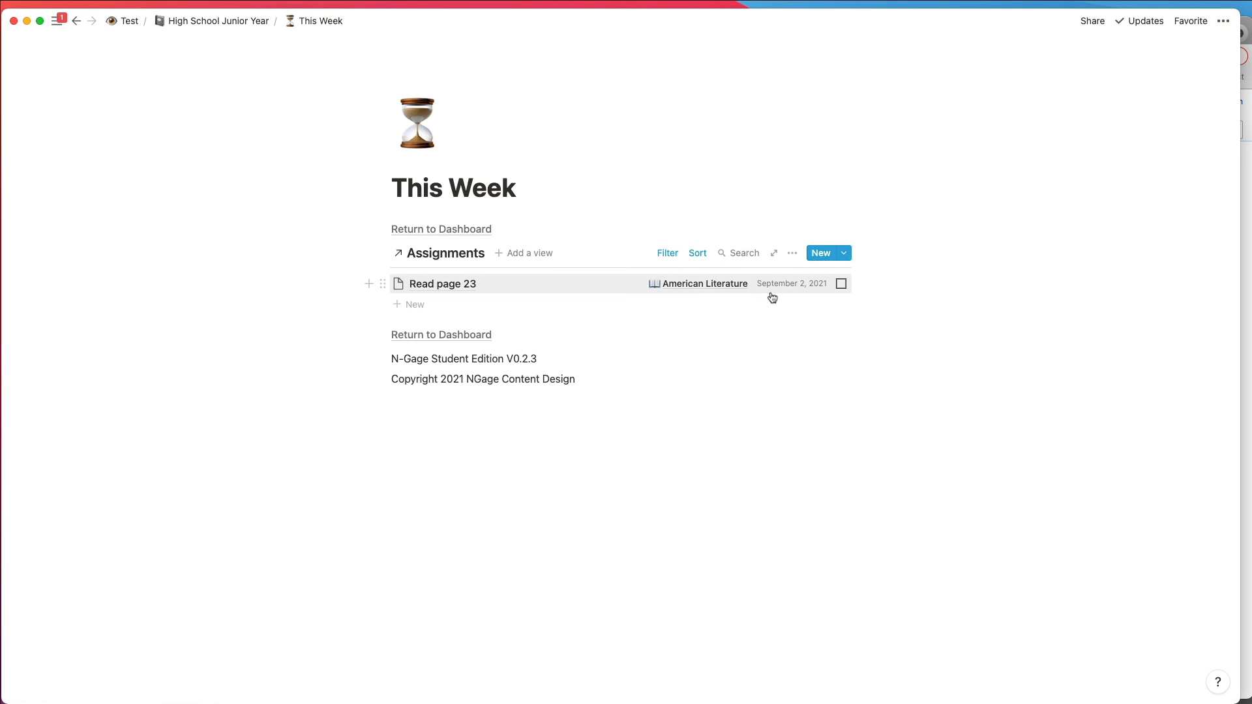
left_click(464, 231)
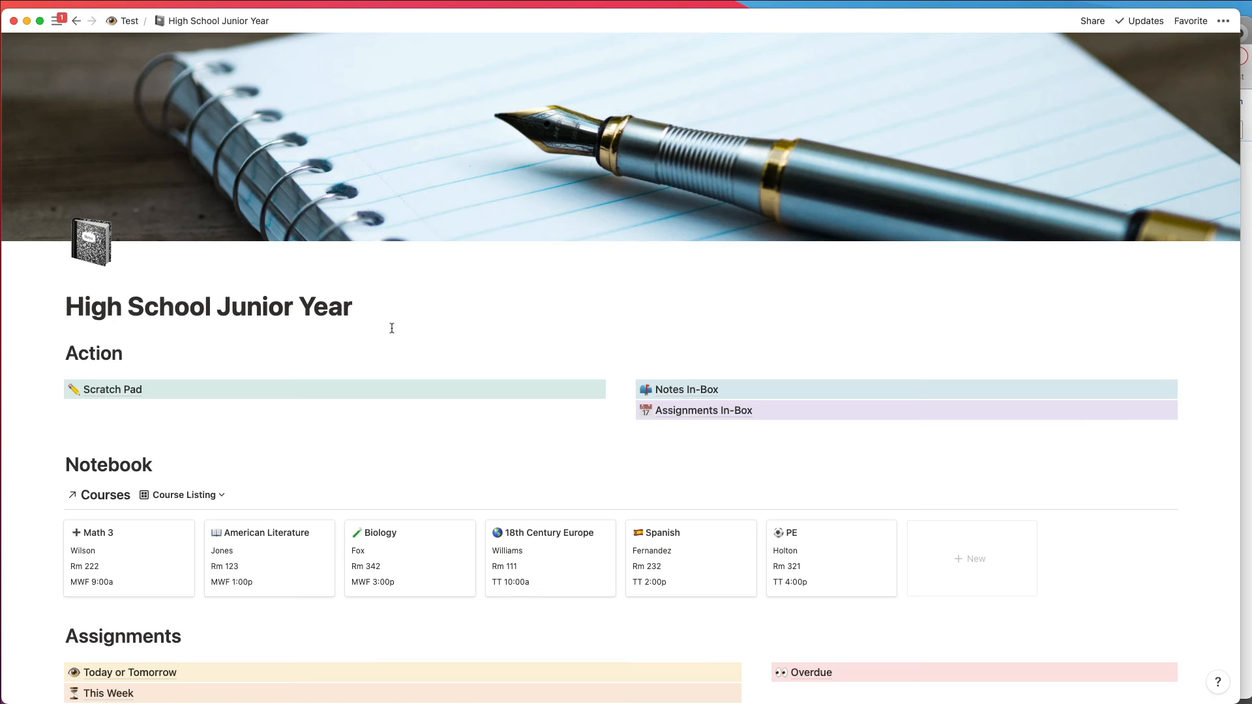